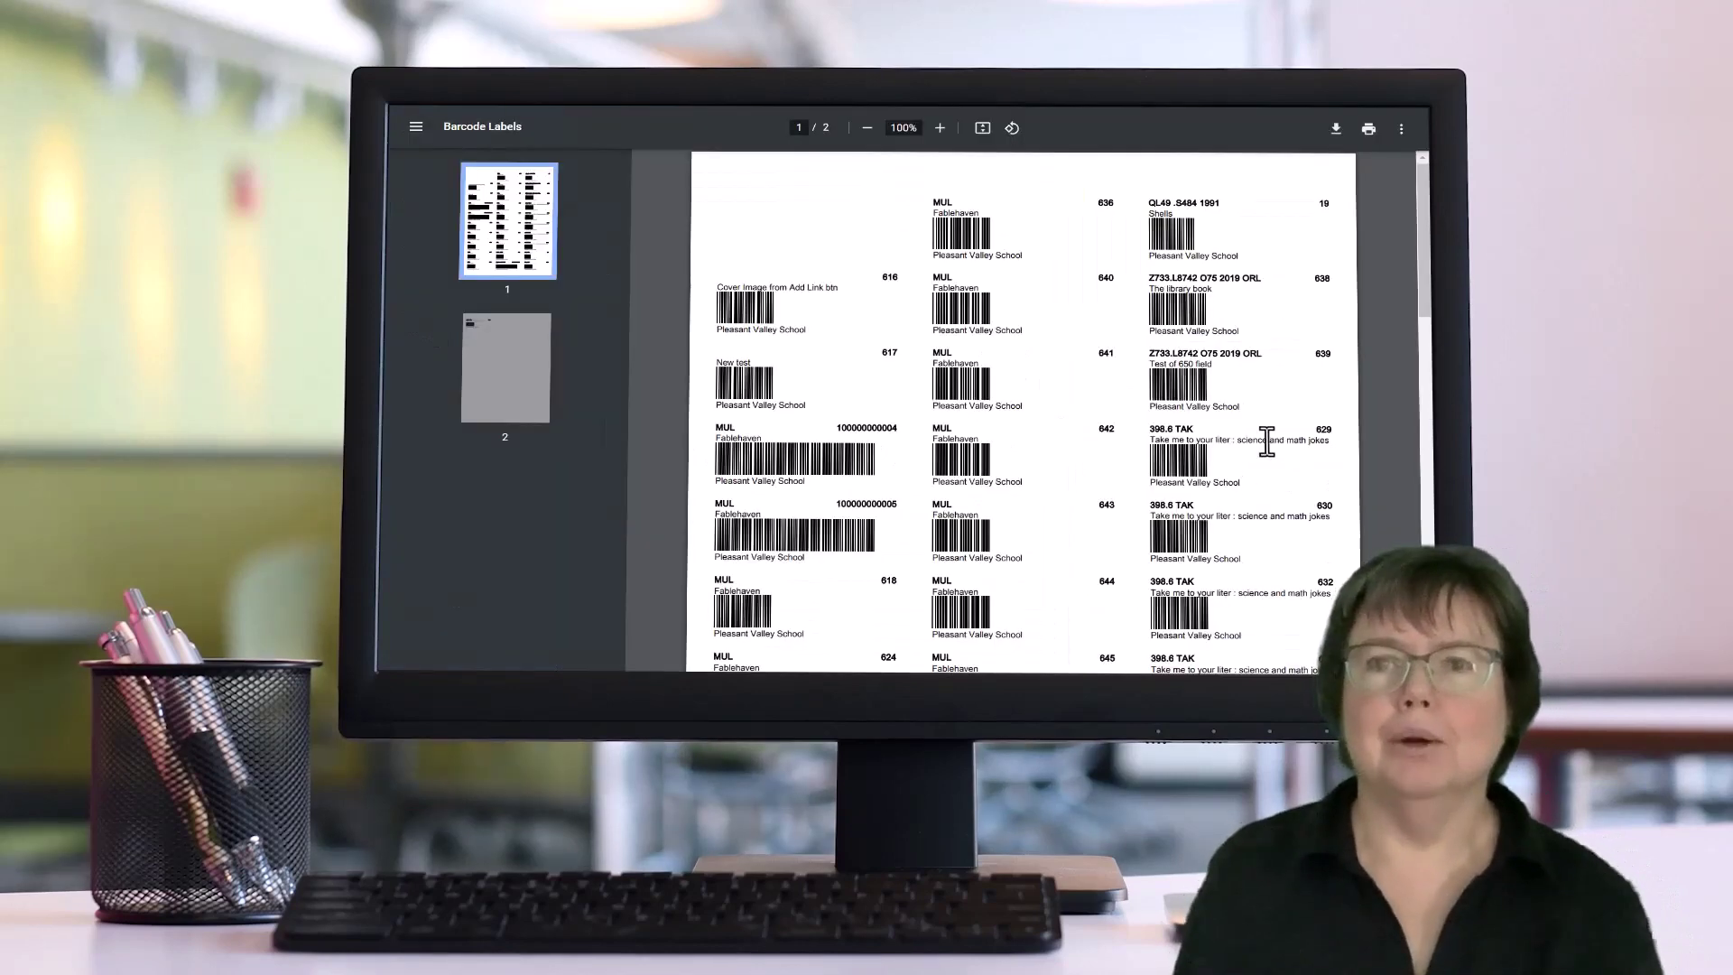
- Scroll down through the Barcode Labels PDF pages
scroll(1007, 368, "down", 3)
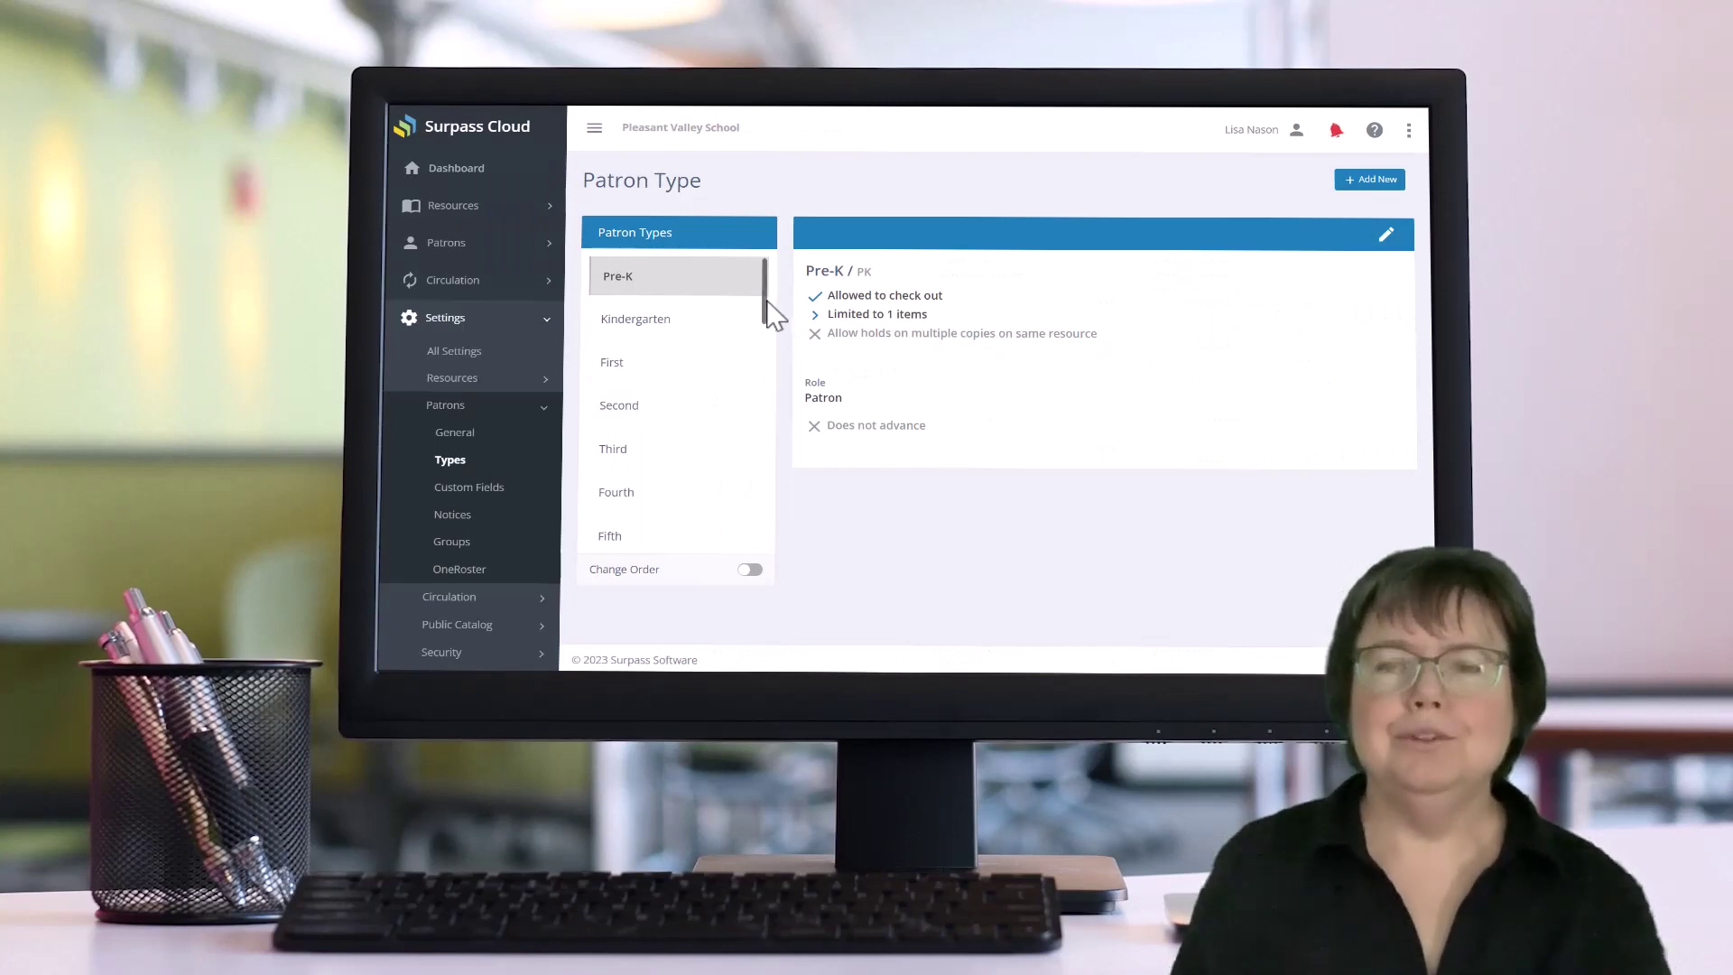
left_click_drag(766, 310, 767, 387)
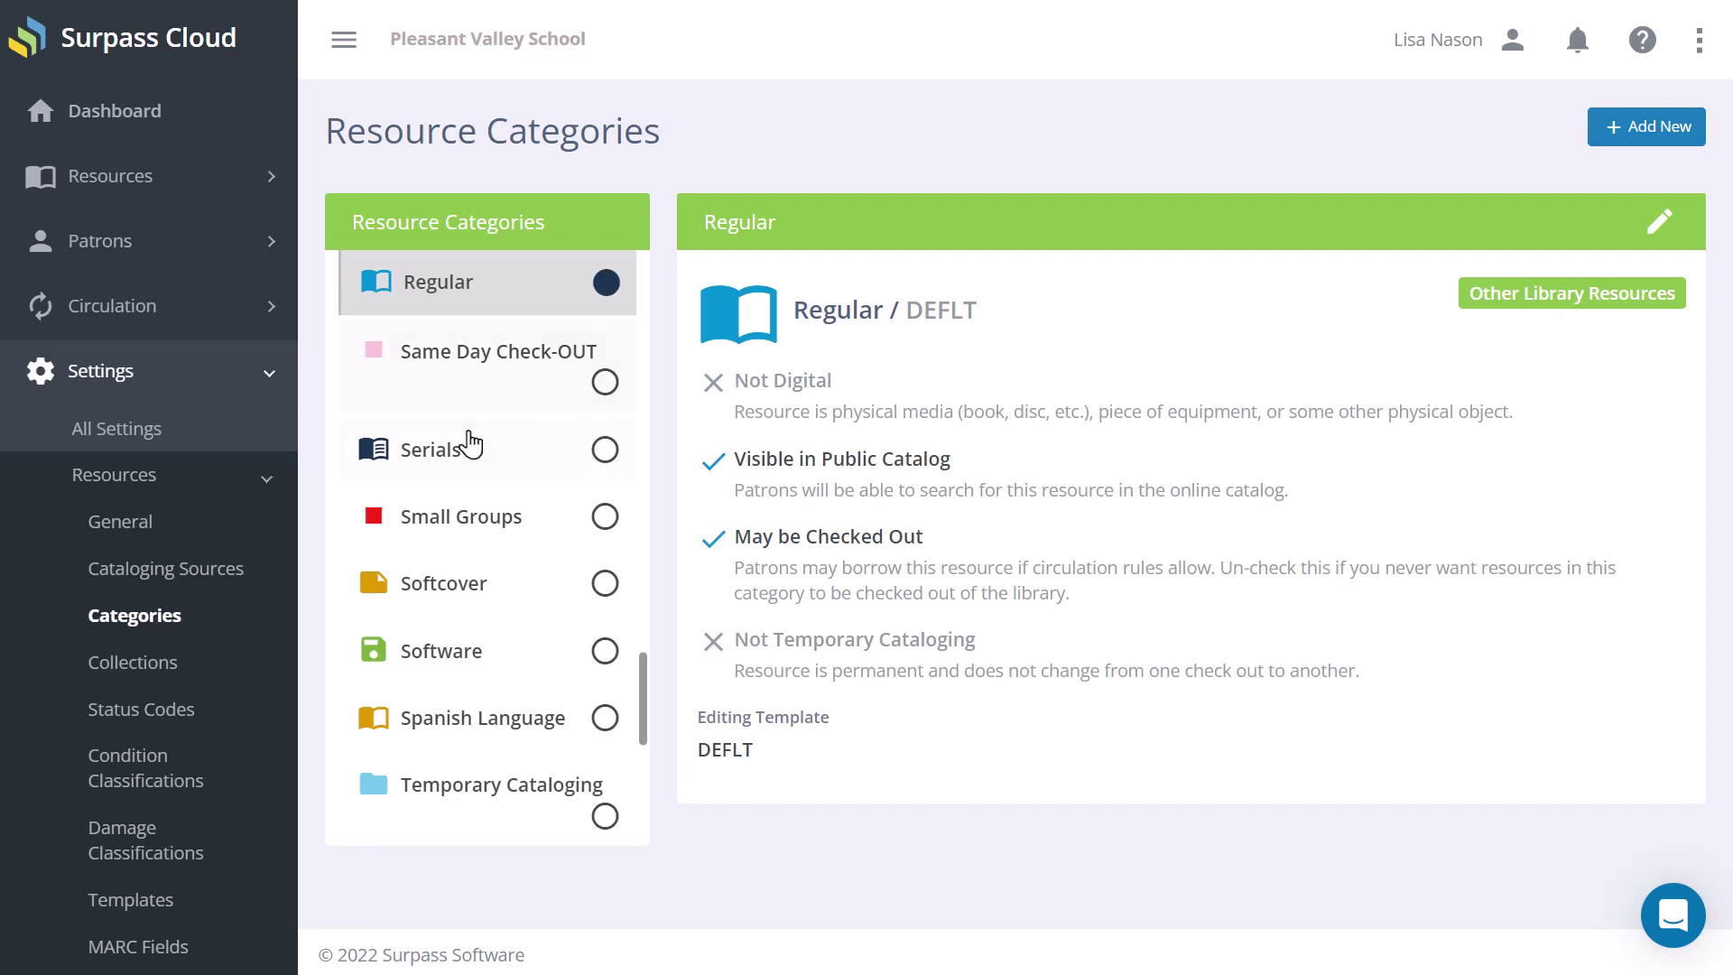
- View the Softcover category, cancel its edit, and start a new resource category
left_click(419, 588)
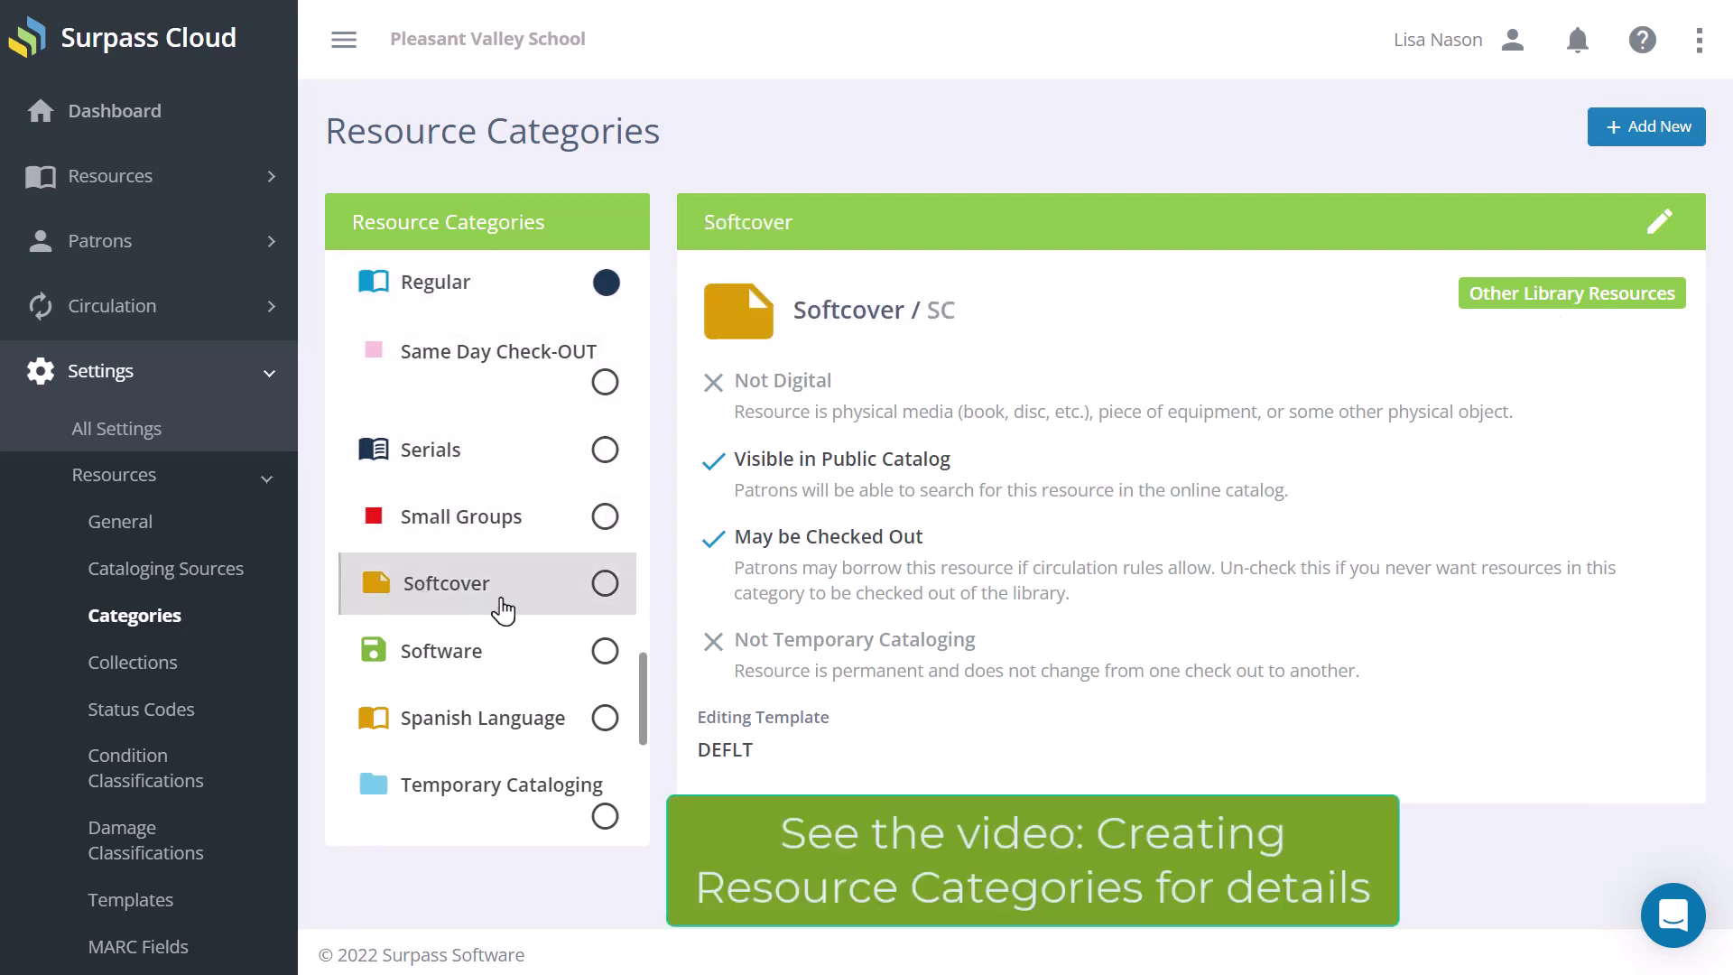
left_click(1659, 221)
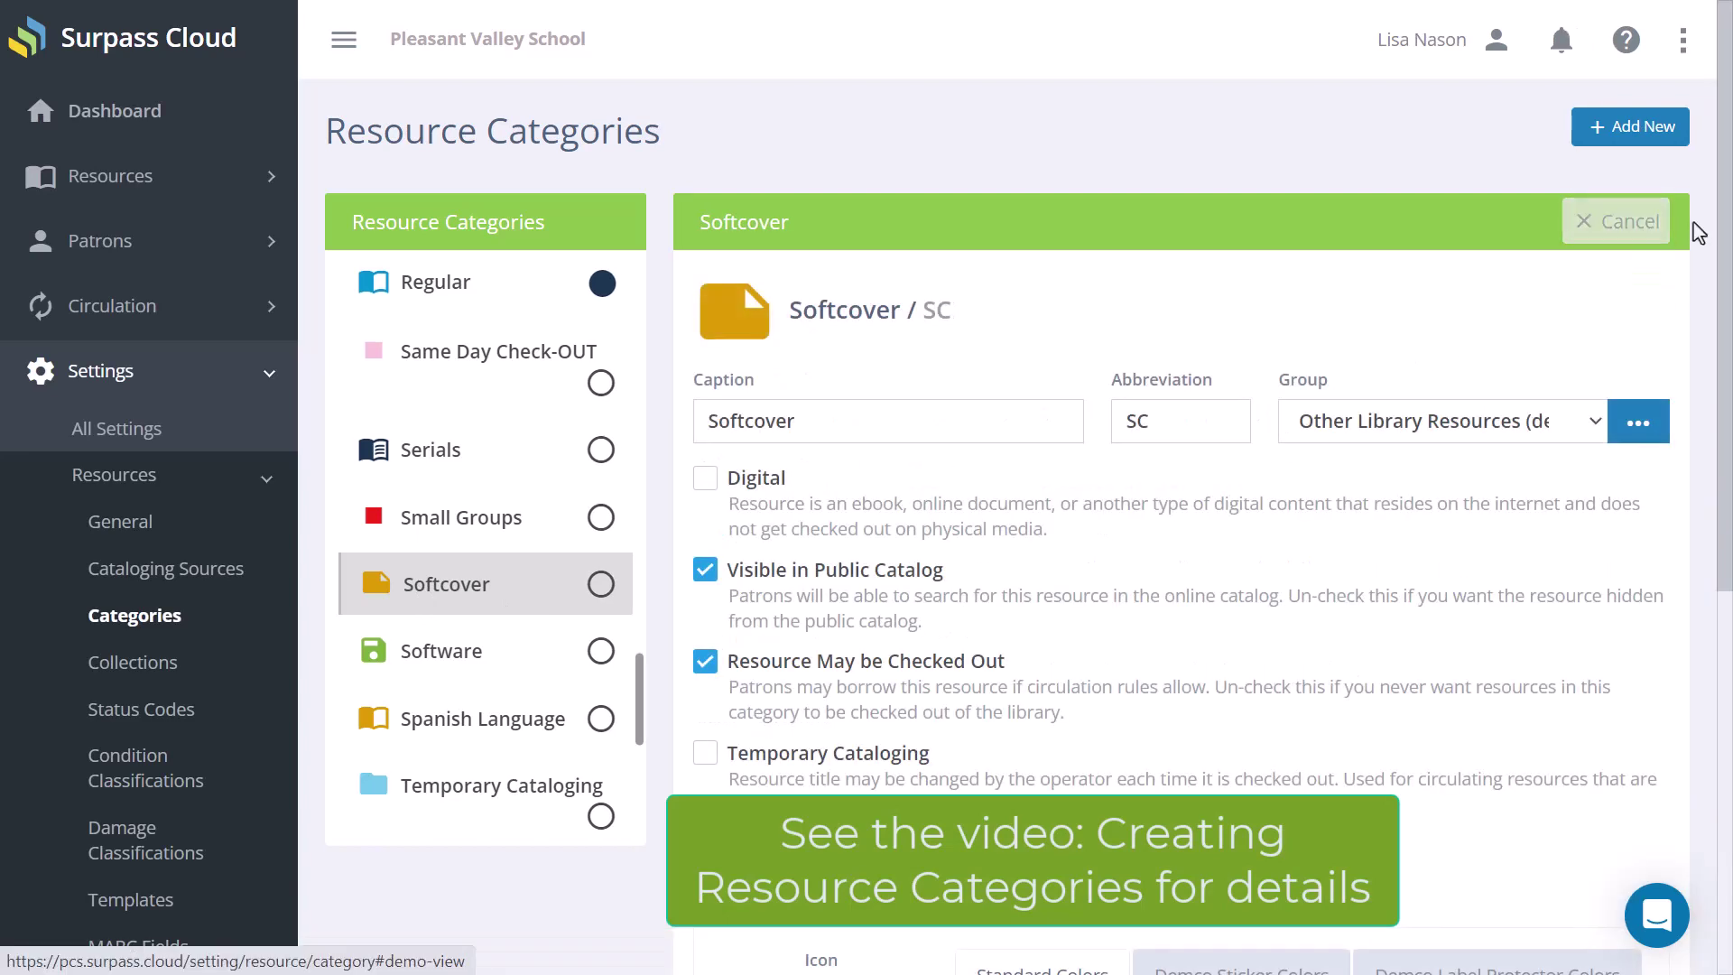
left_click(1649, 221)
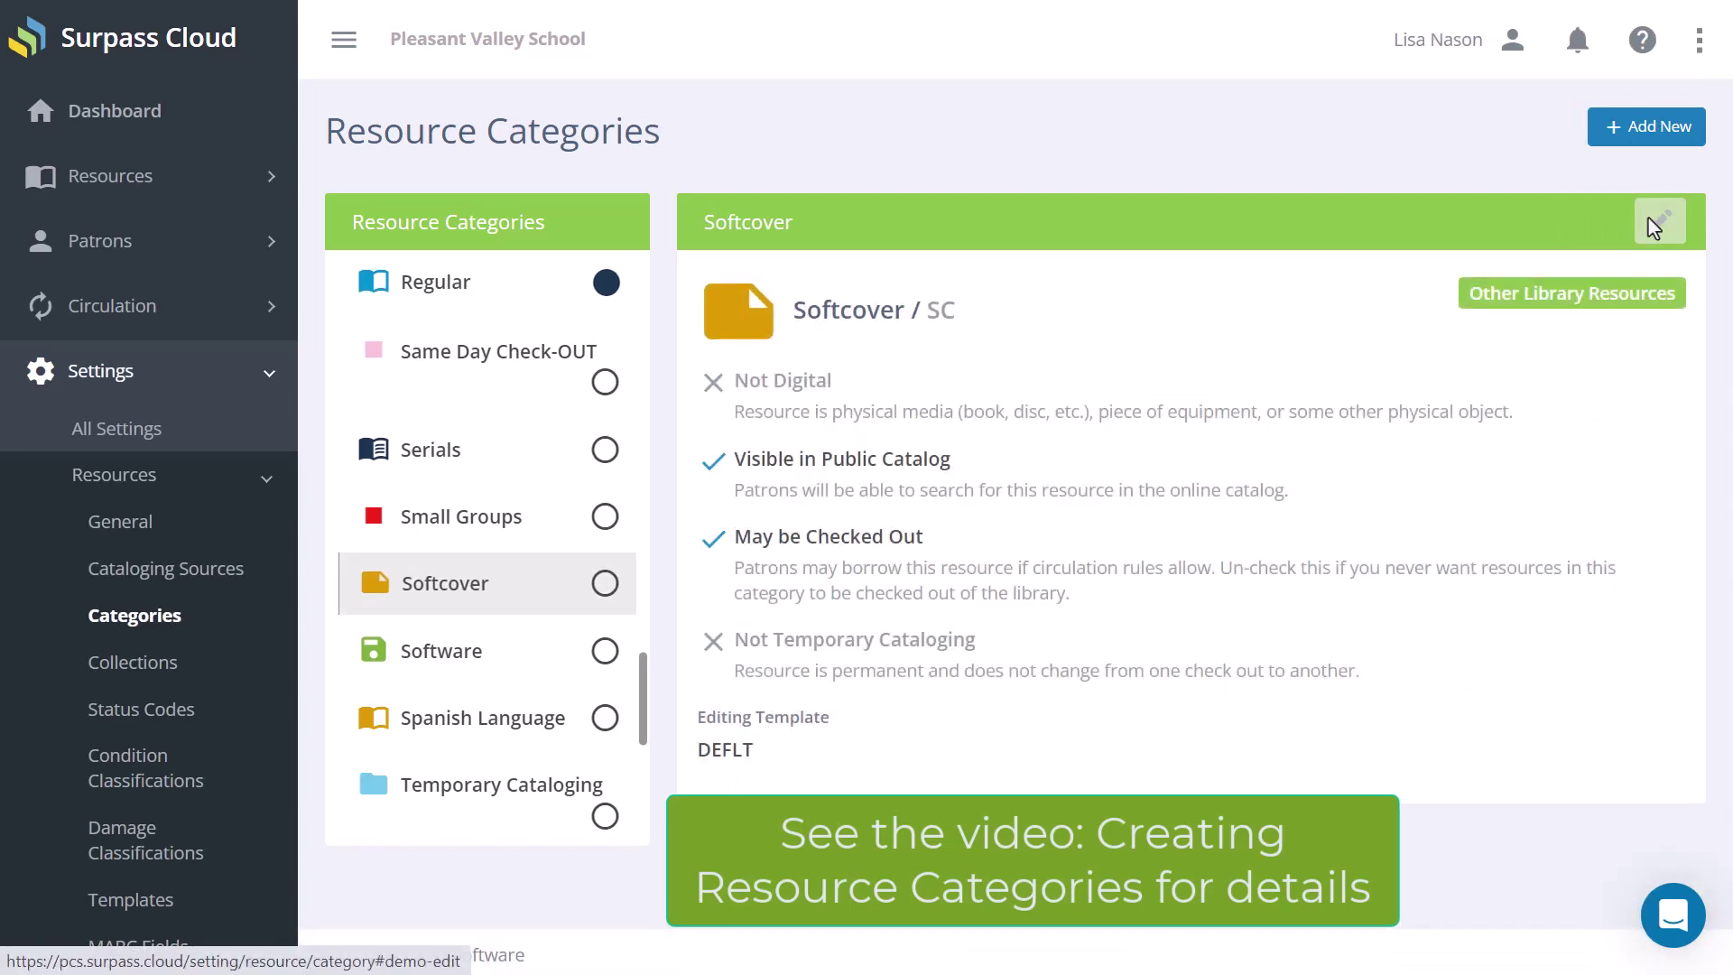
left_click(1610, 127)
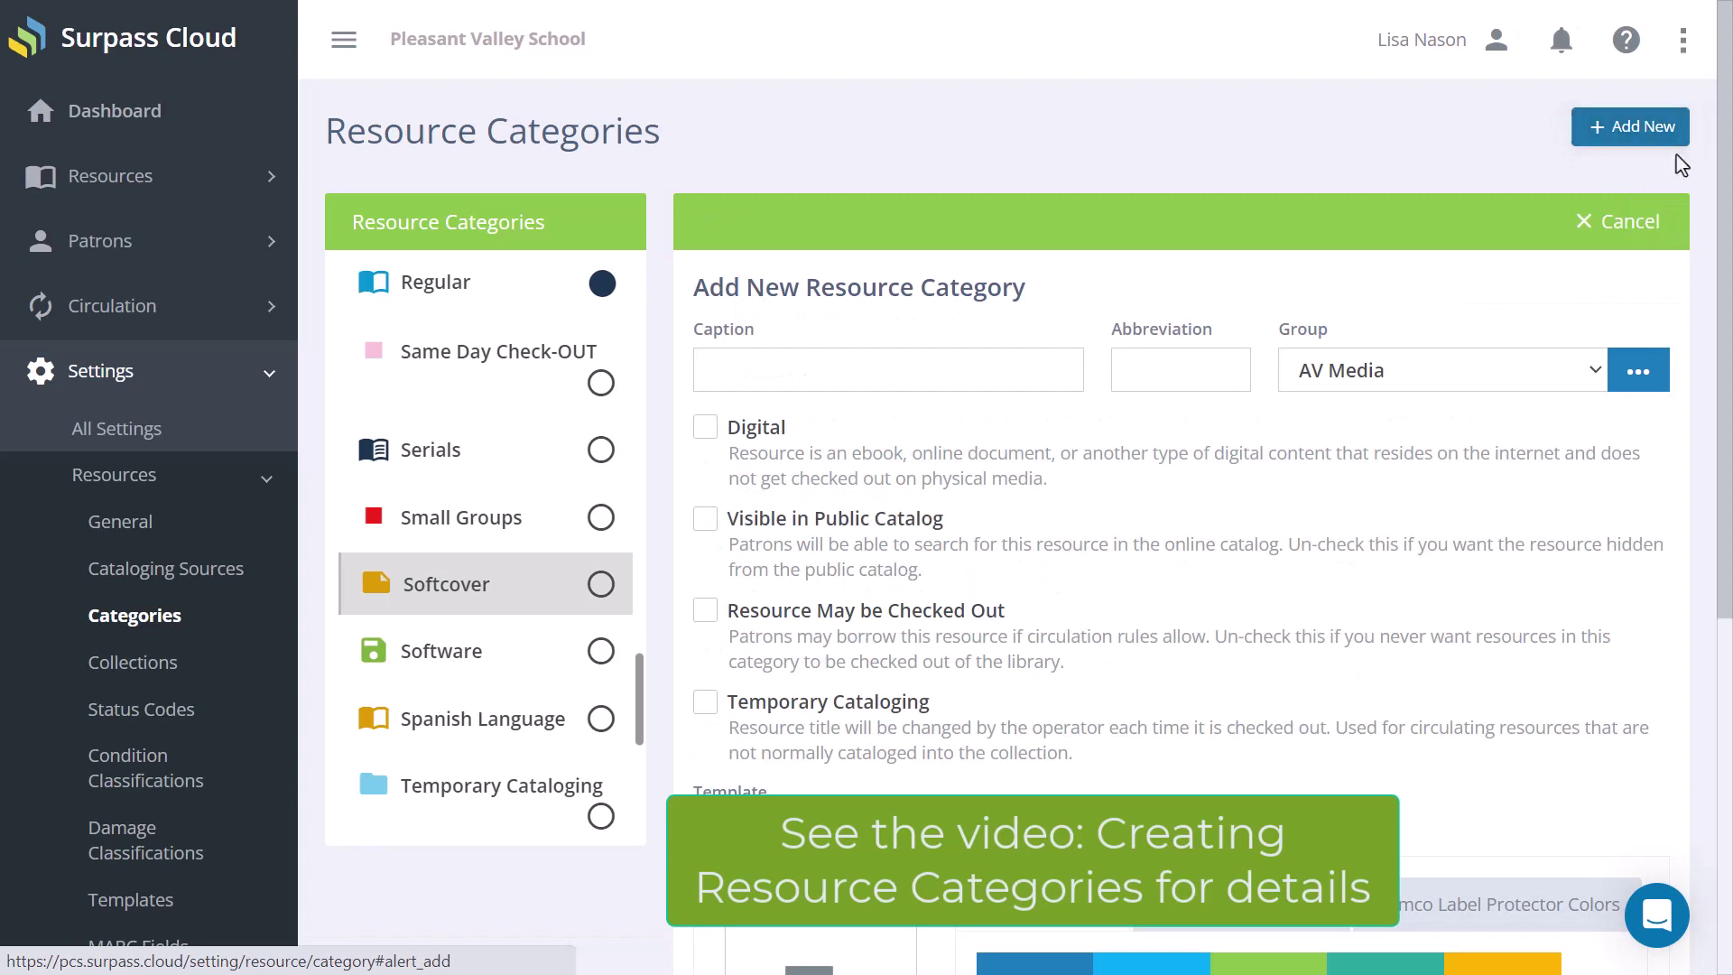
scroll(1726, 127, "down", 3)
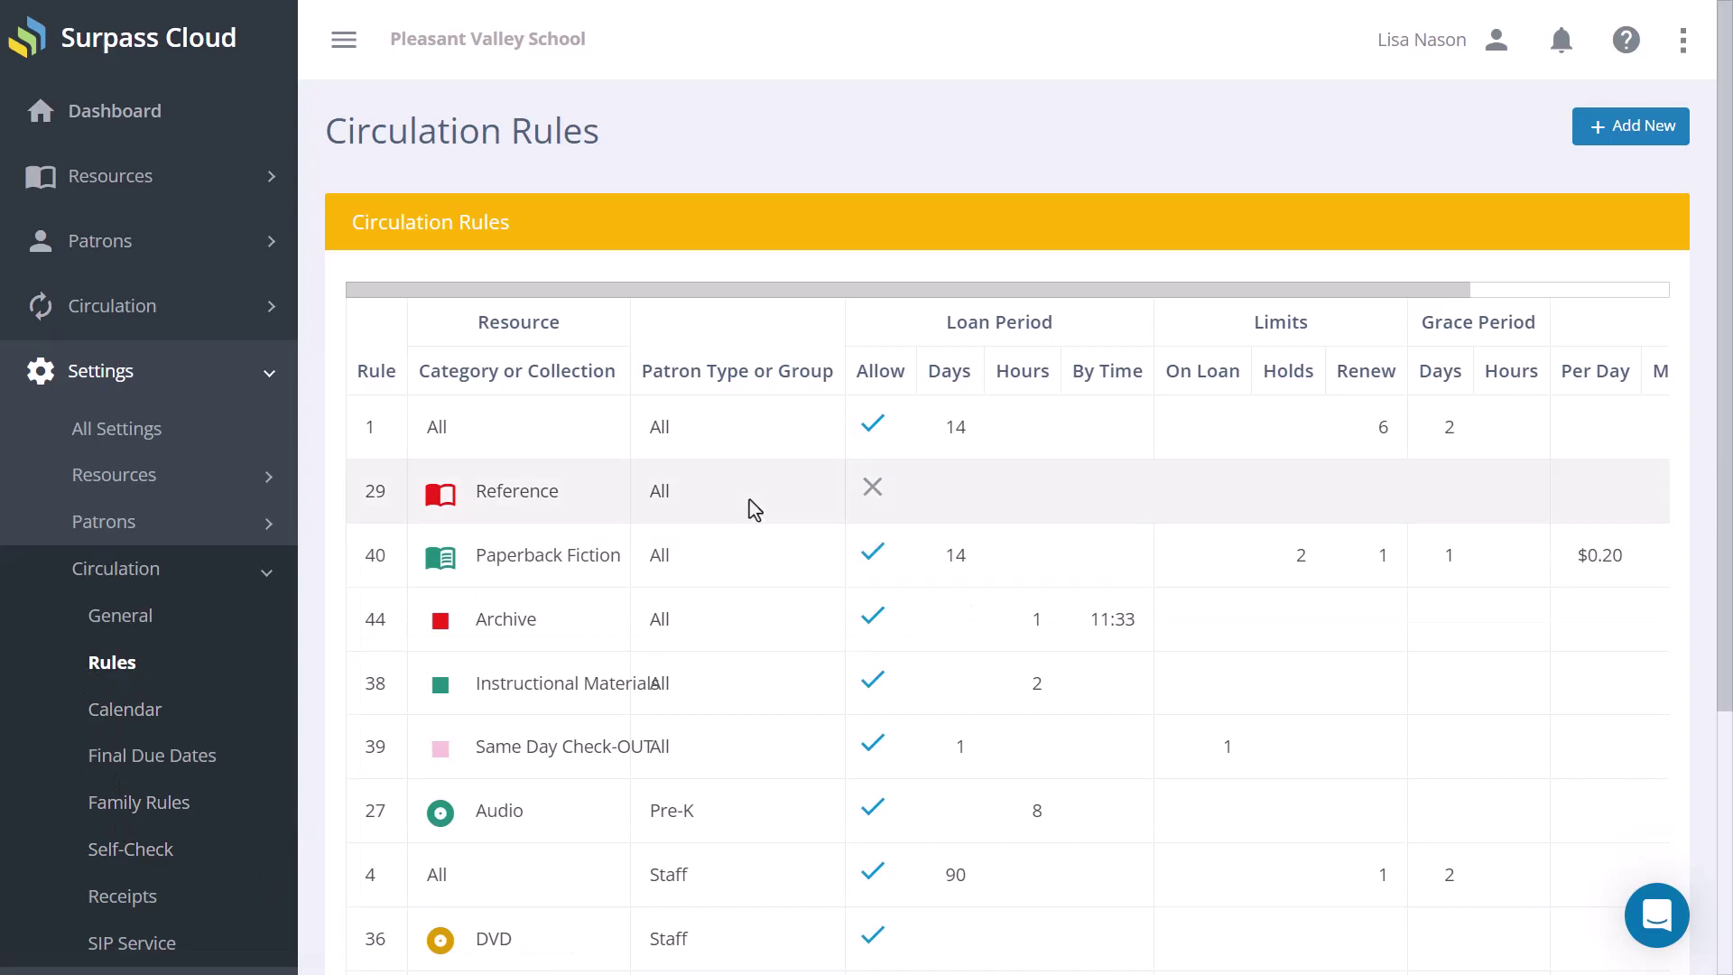
- View circulation rule 29 for Reference, then list a category's editing templates
left_click(749, 500)
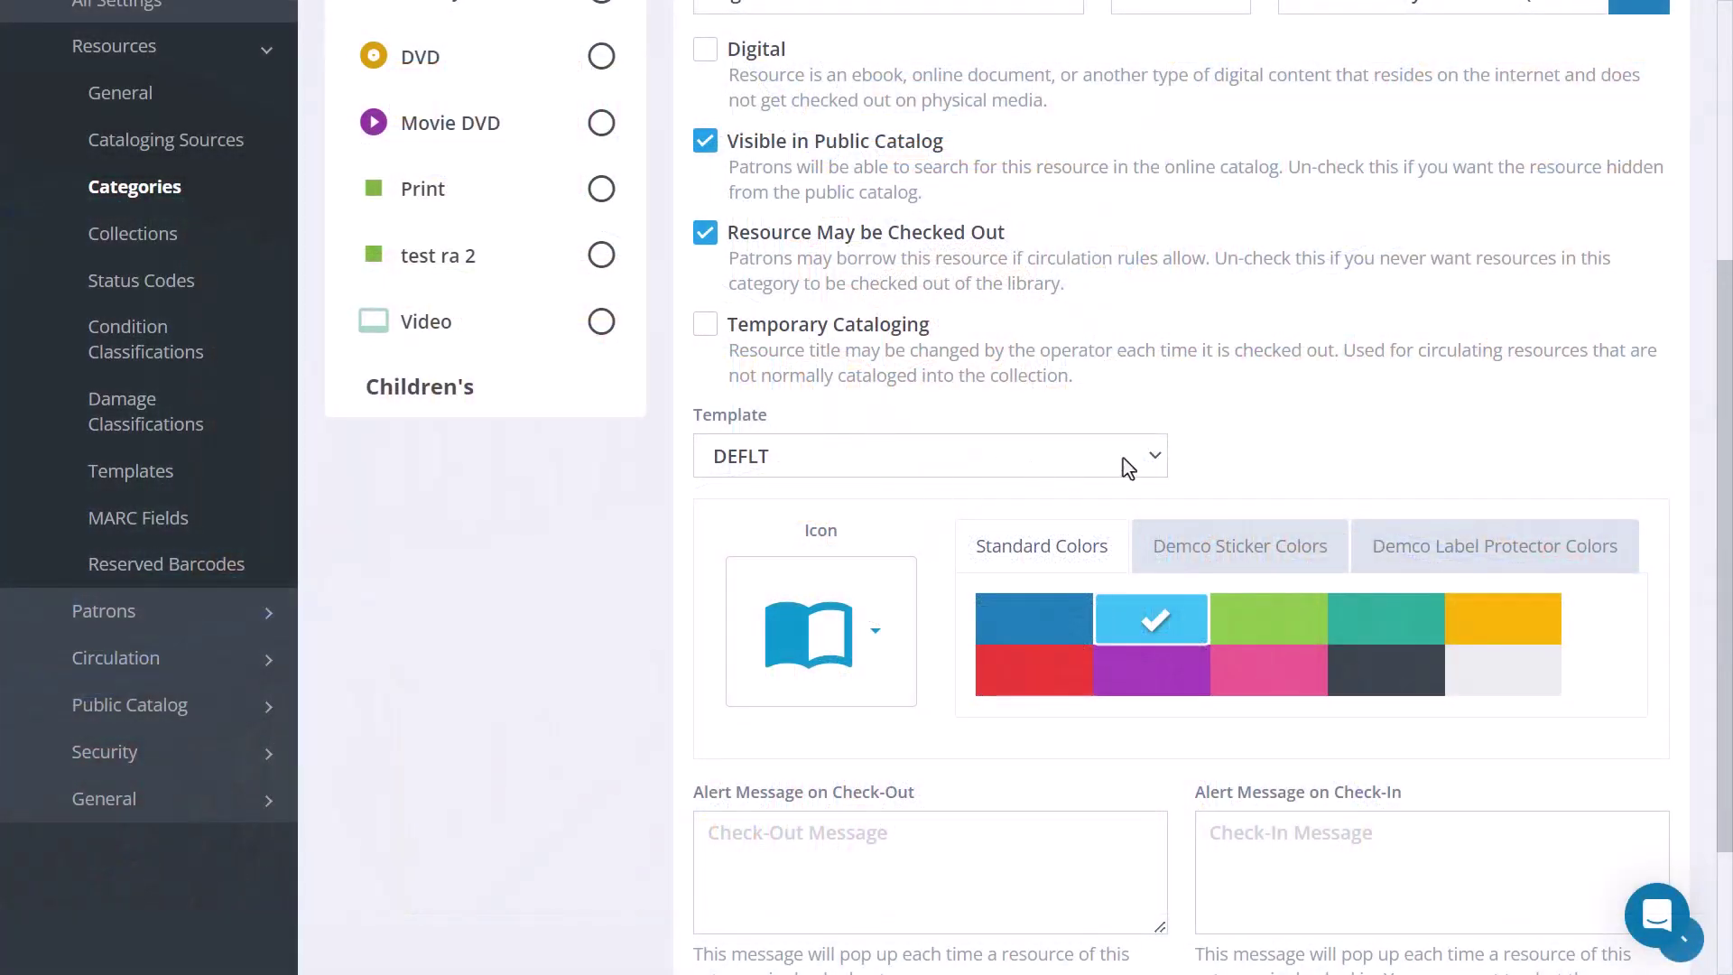
left_click(1157, 457)
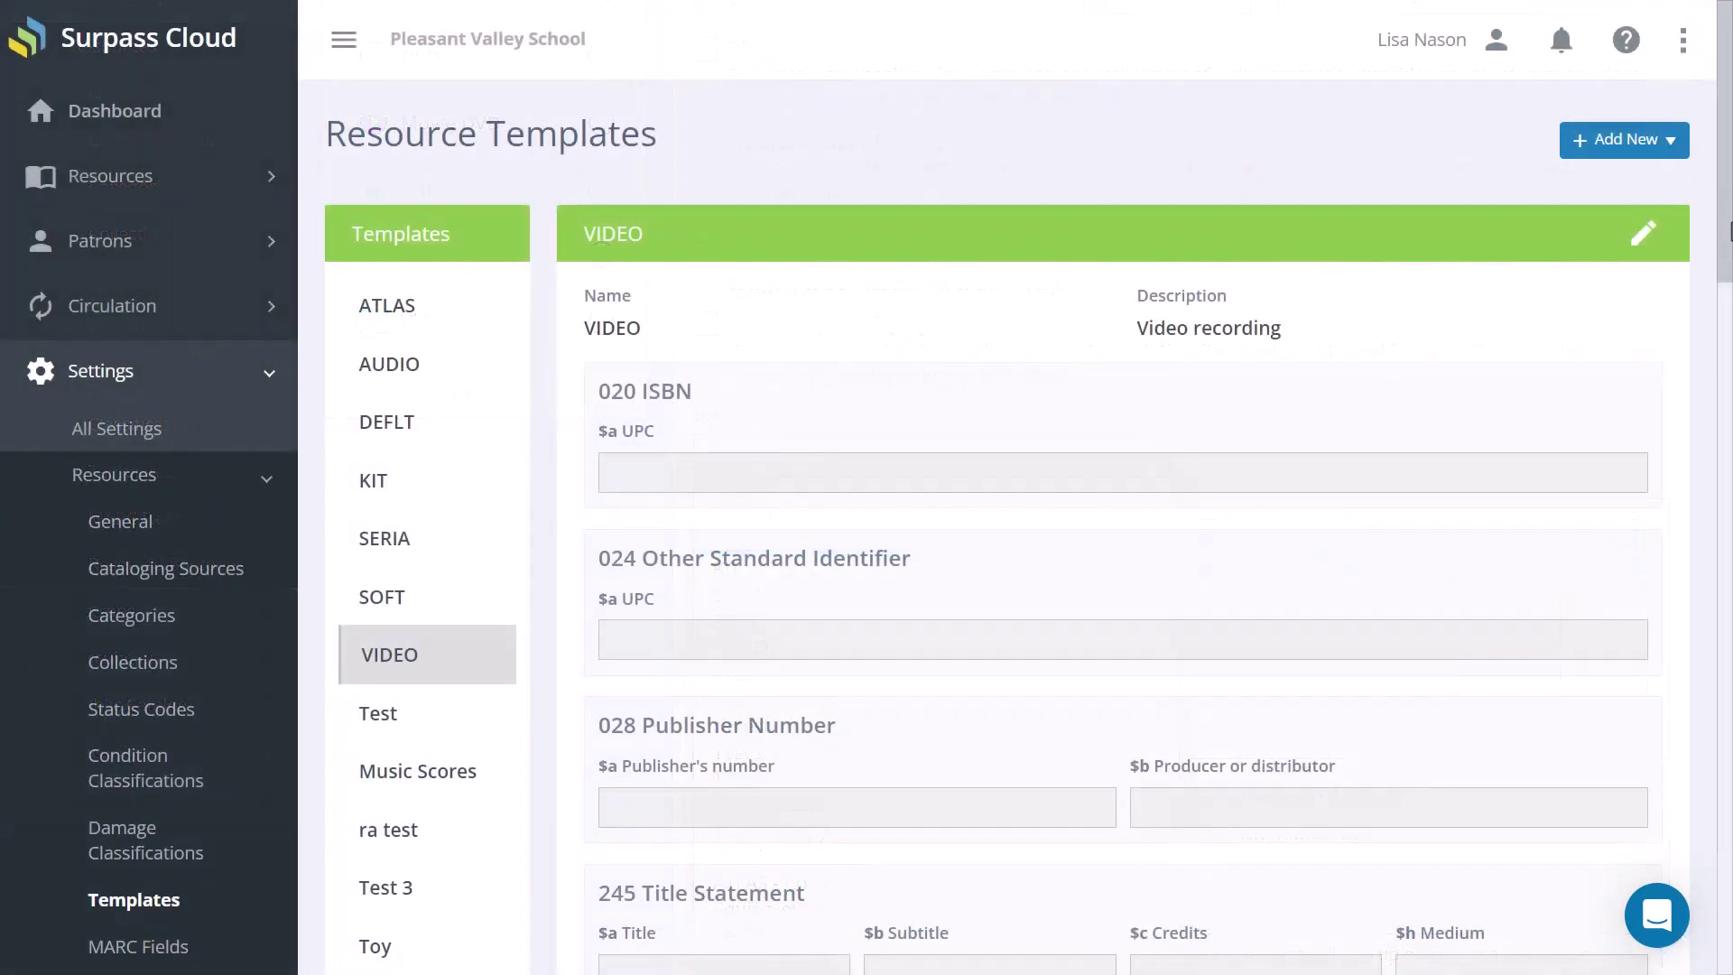
- Scroll the VIDEO template's fields down to 300 Physical Description and 306 Playing Time
left_click_drag(1729, 233, 1729, 431)
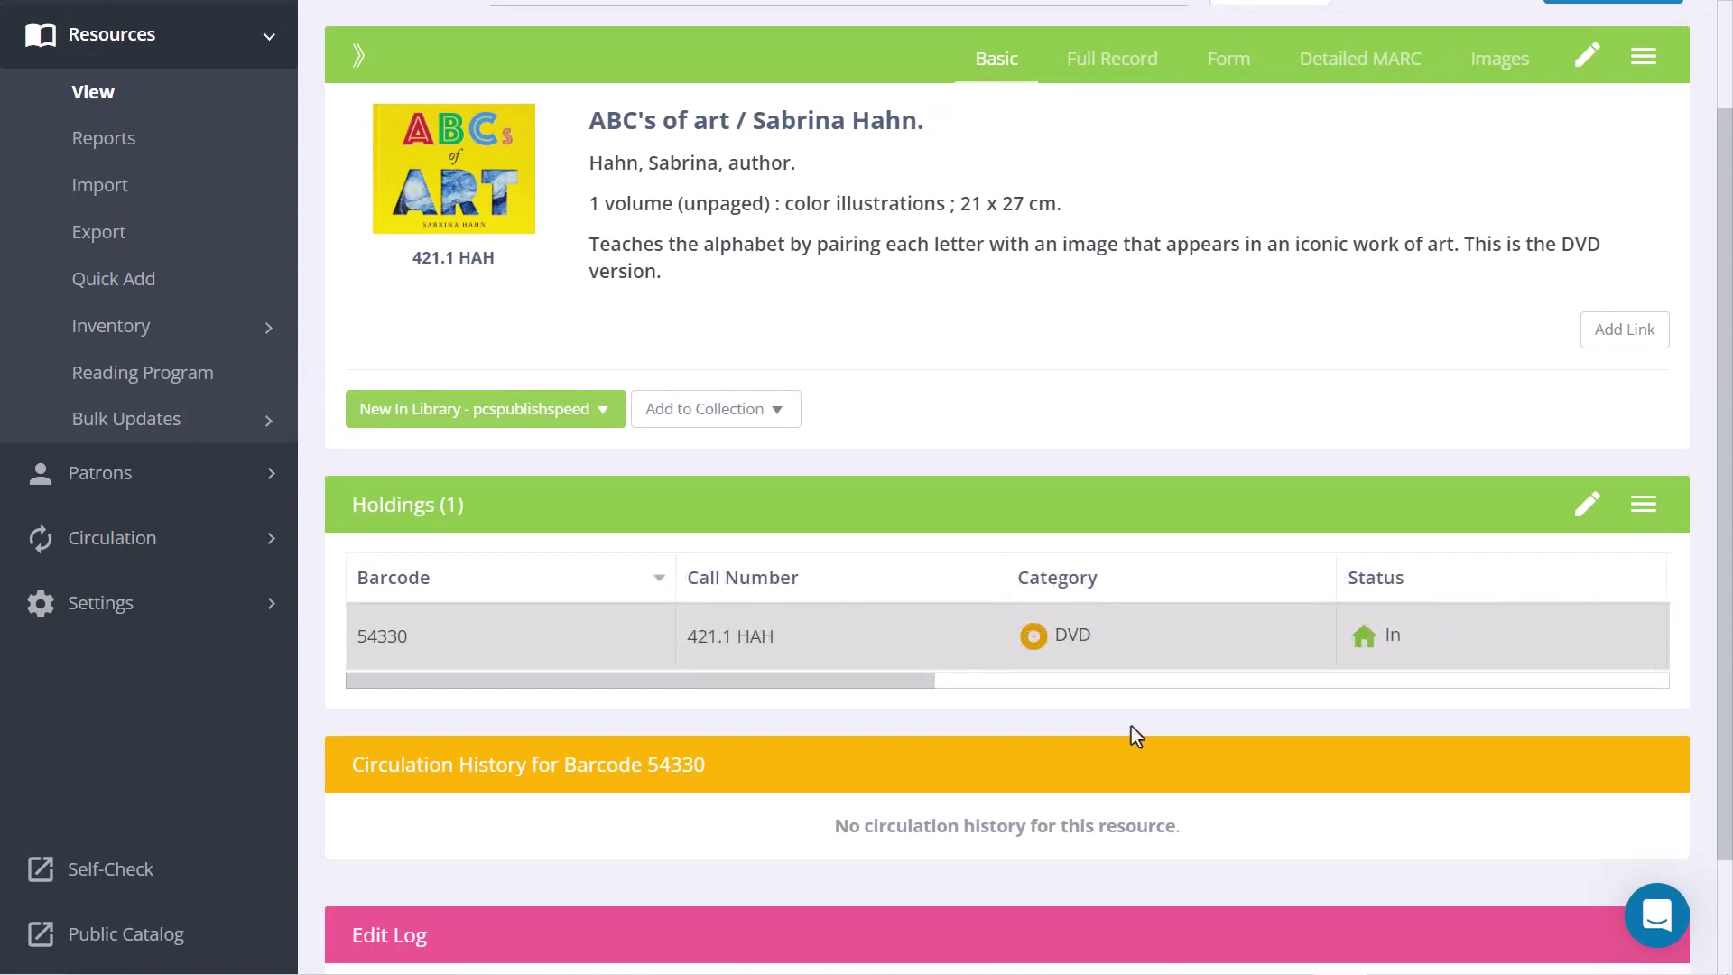
- Edit the item's holdings, selecting the call number 421.1 HAH
left_click(1587, 508)
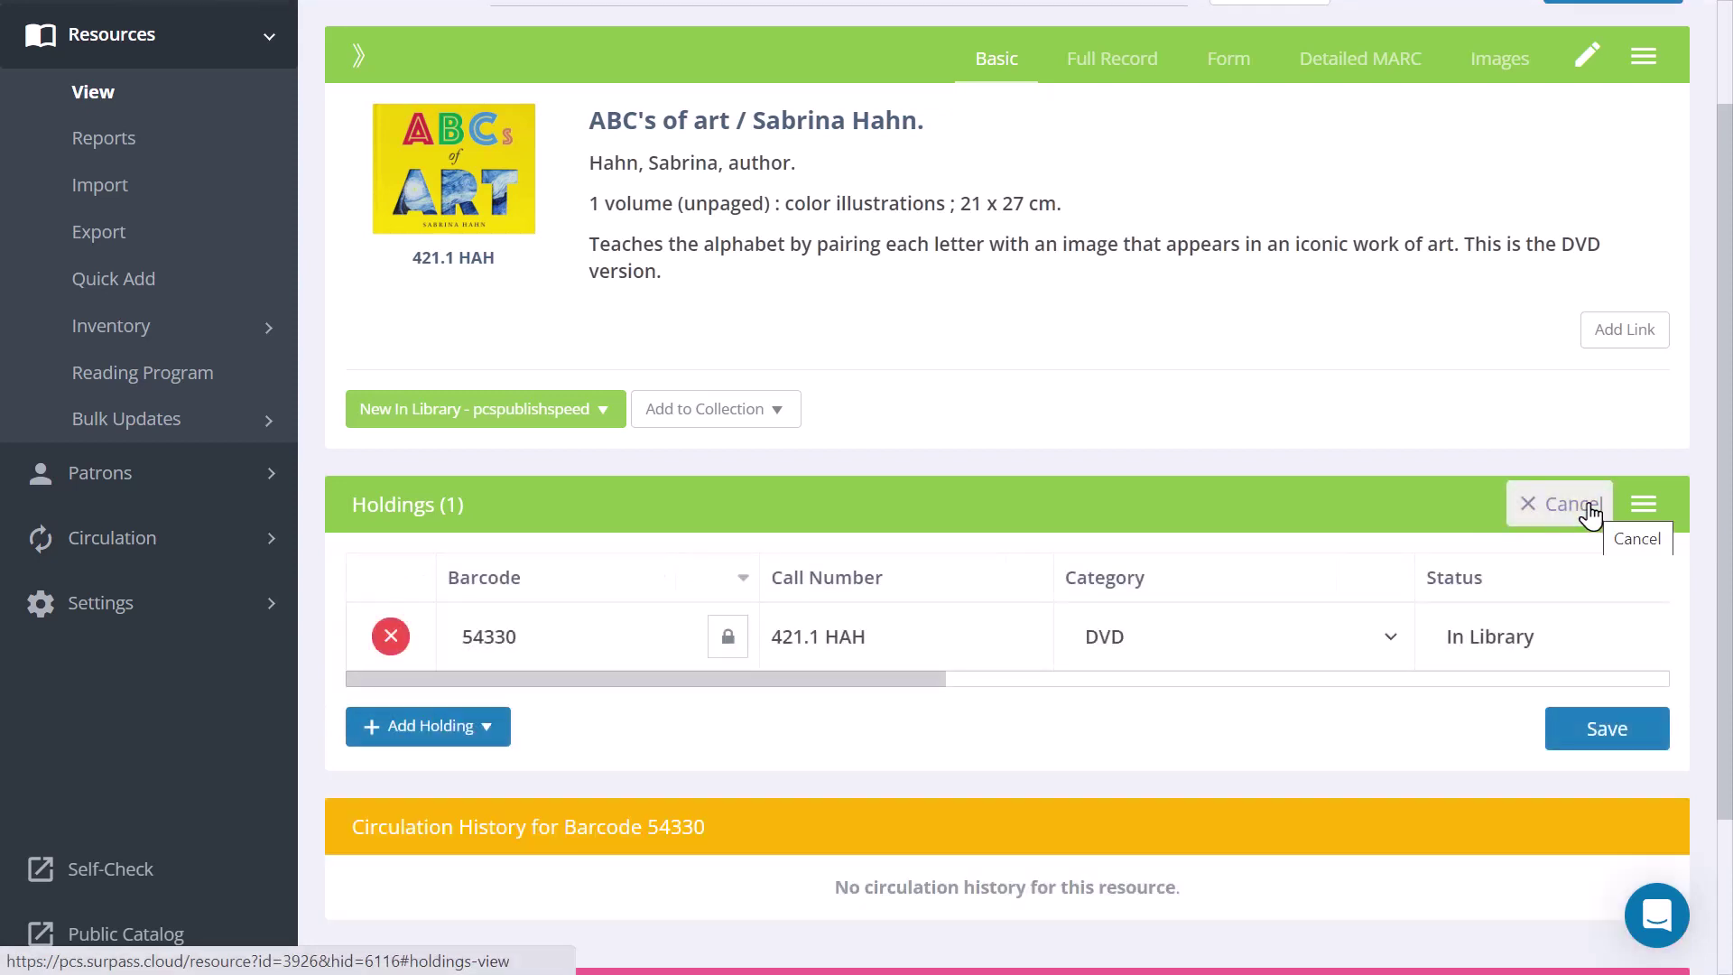
left_click(959, 639)
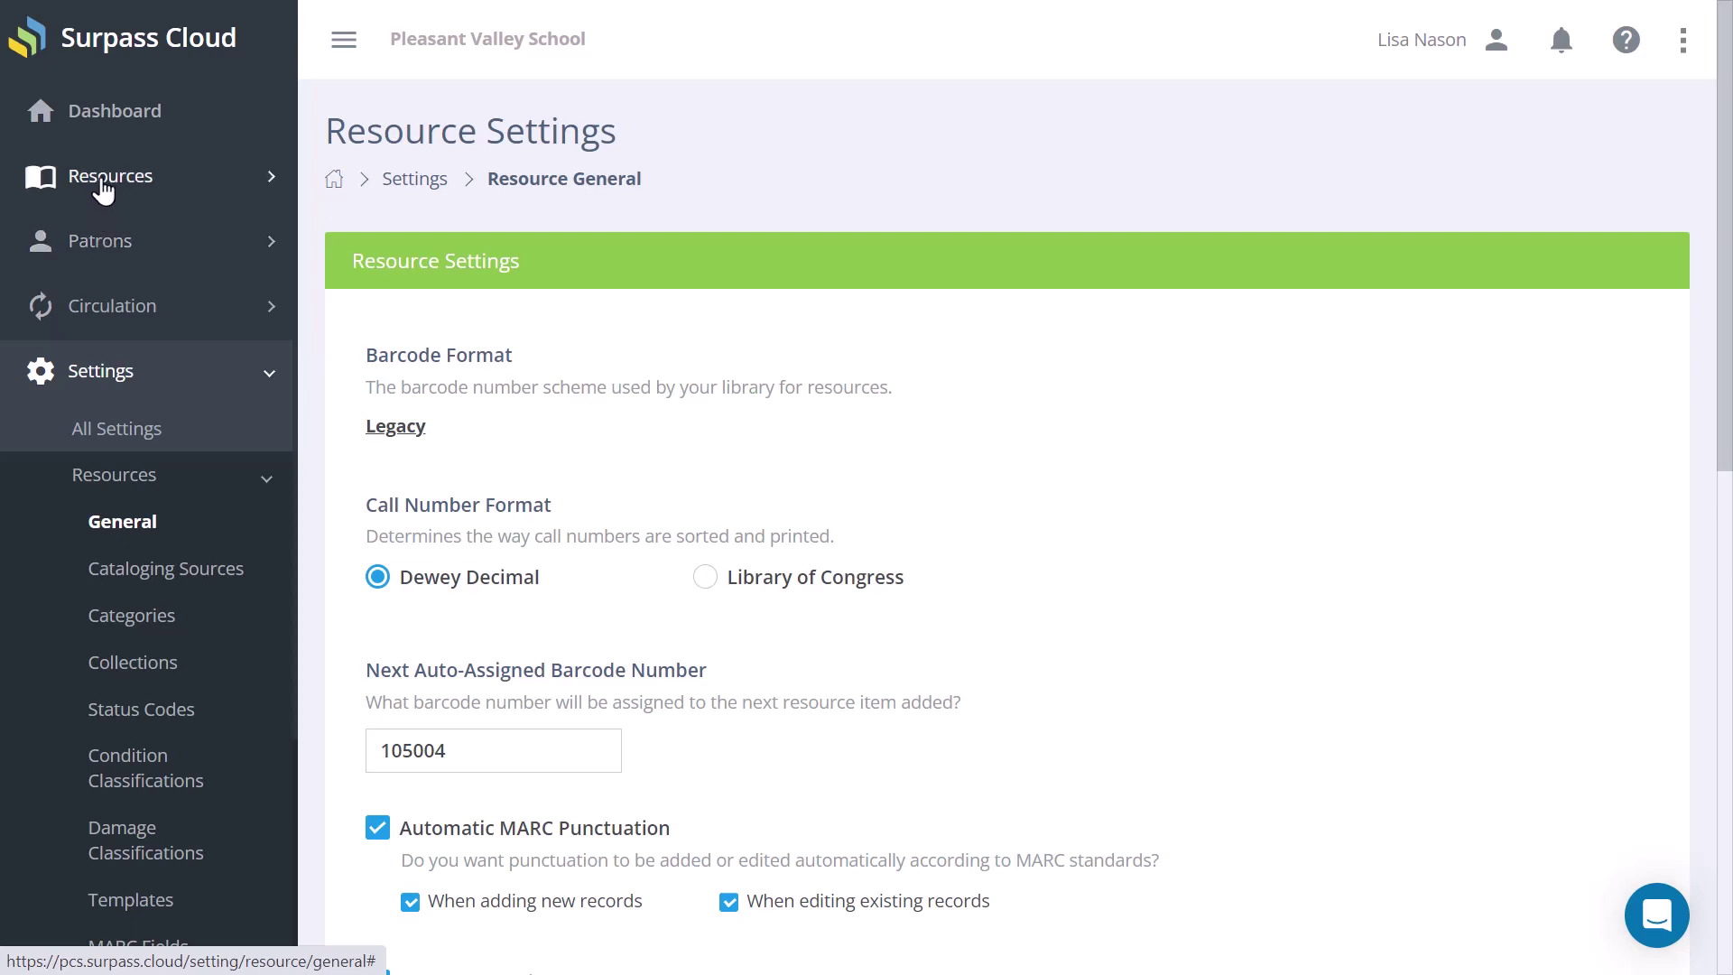
- Expand the Resources menu to list Reports, Import, Export and other pages
left_click(104, 192)
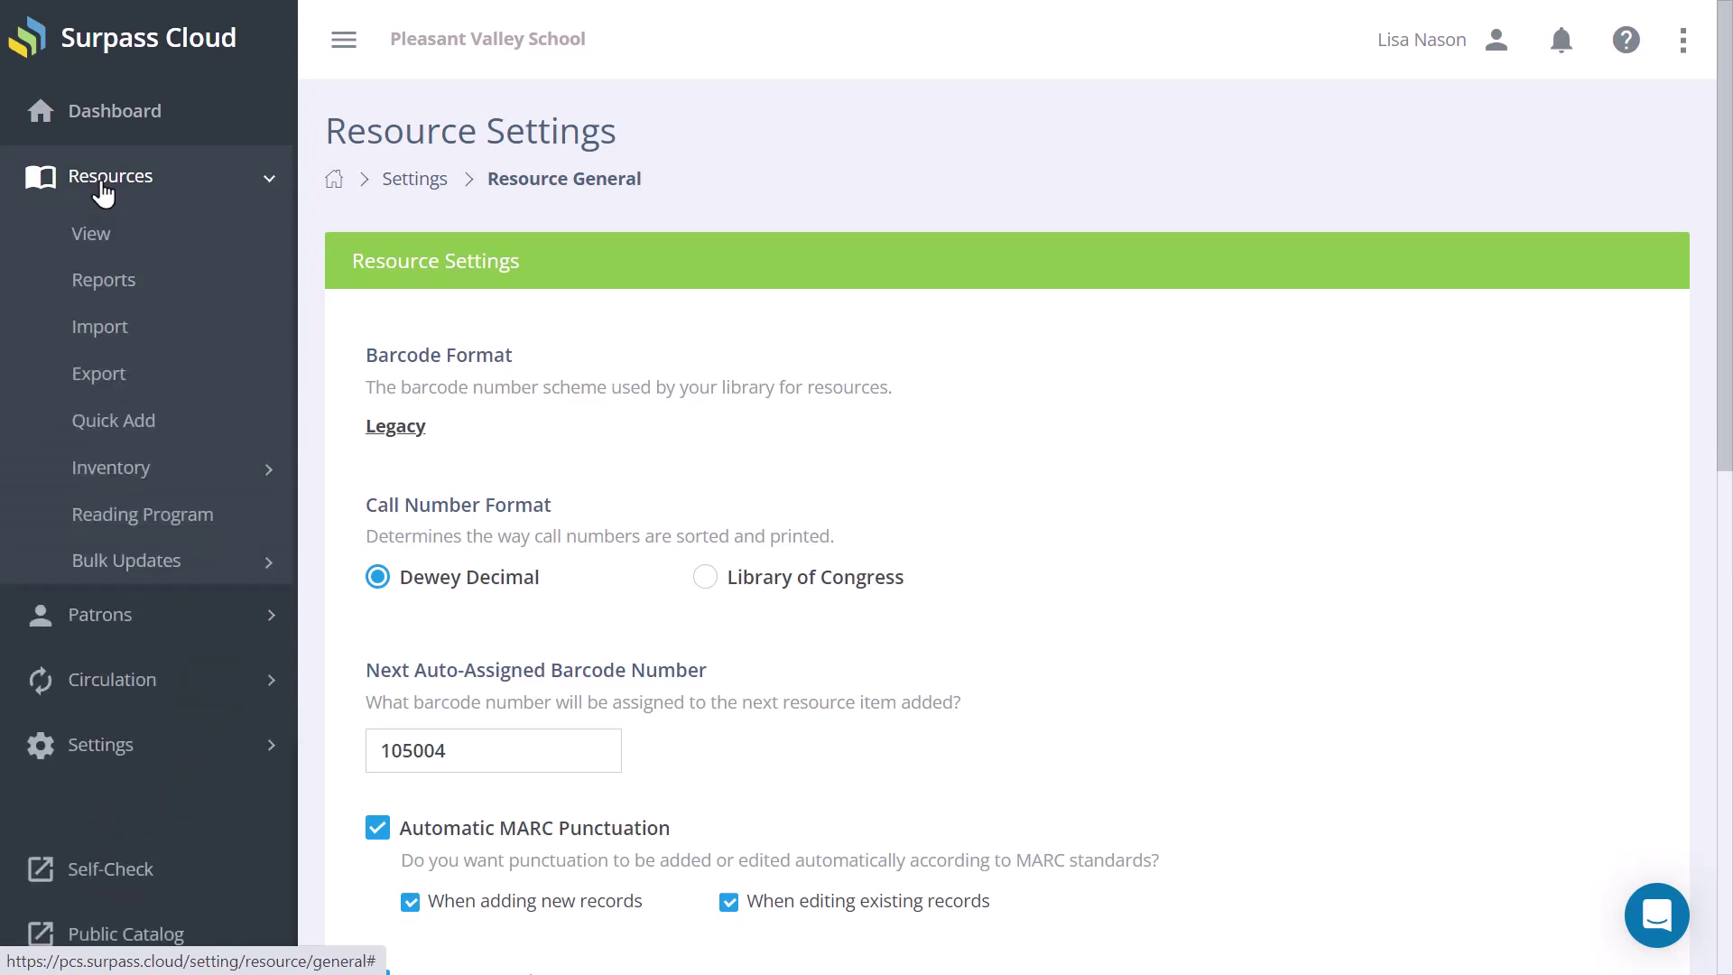
- Generate the 11-page Barcode Labels report for resources added since 10/21/2022, then expand Patrons
left_click(98, 282)
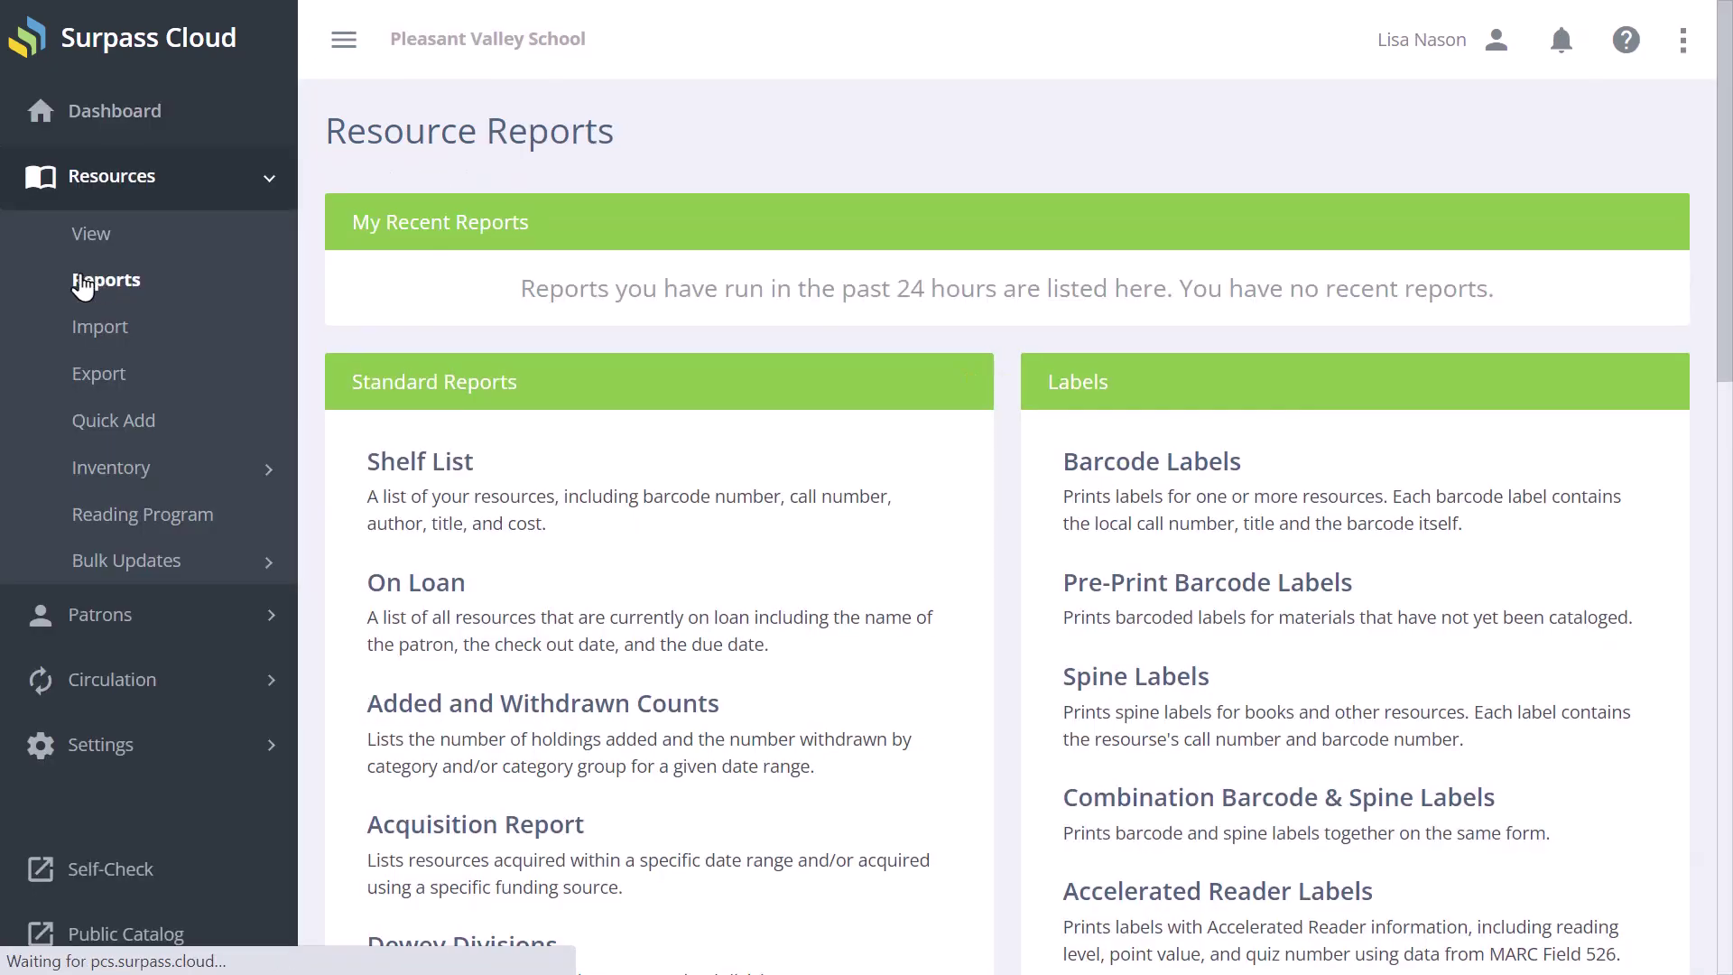
left_click(1196, 471)
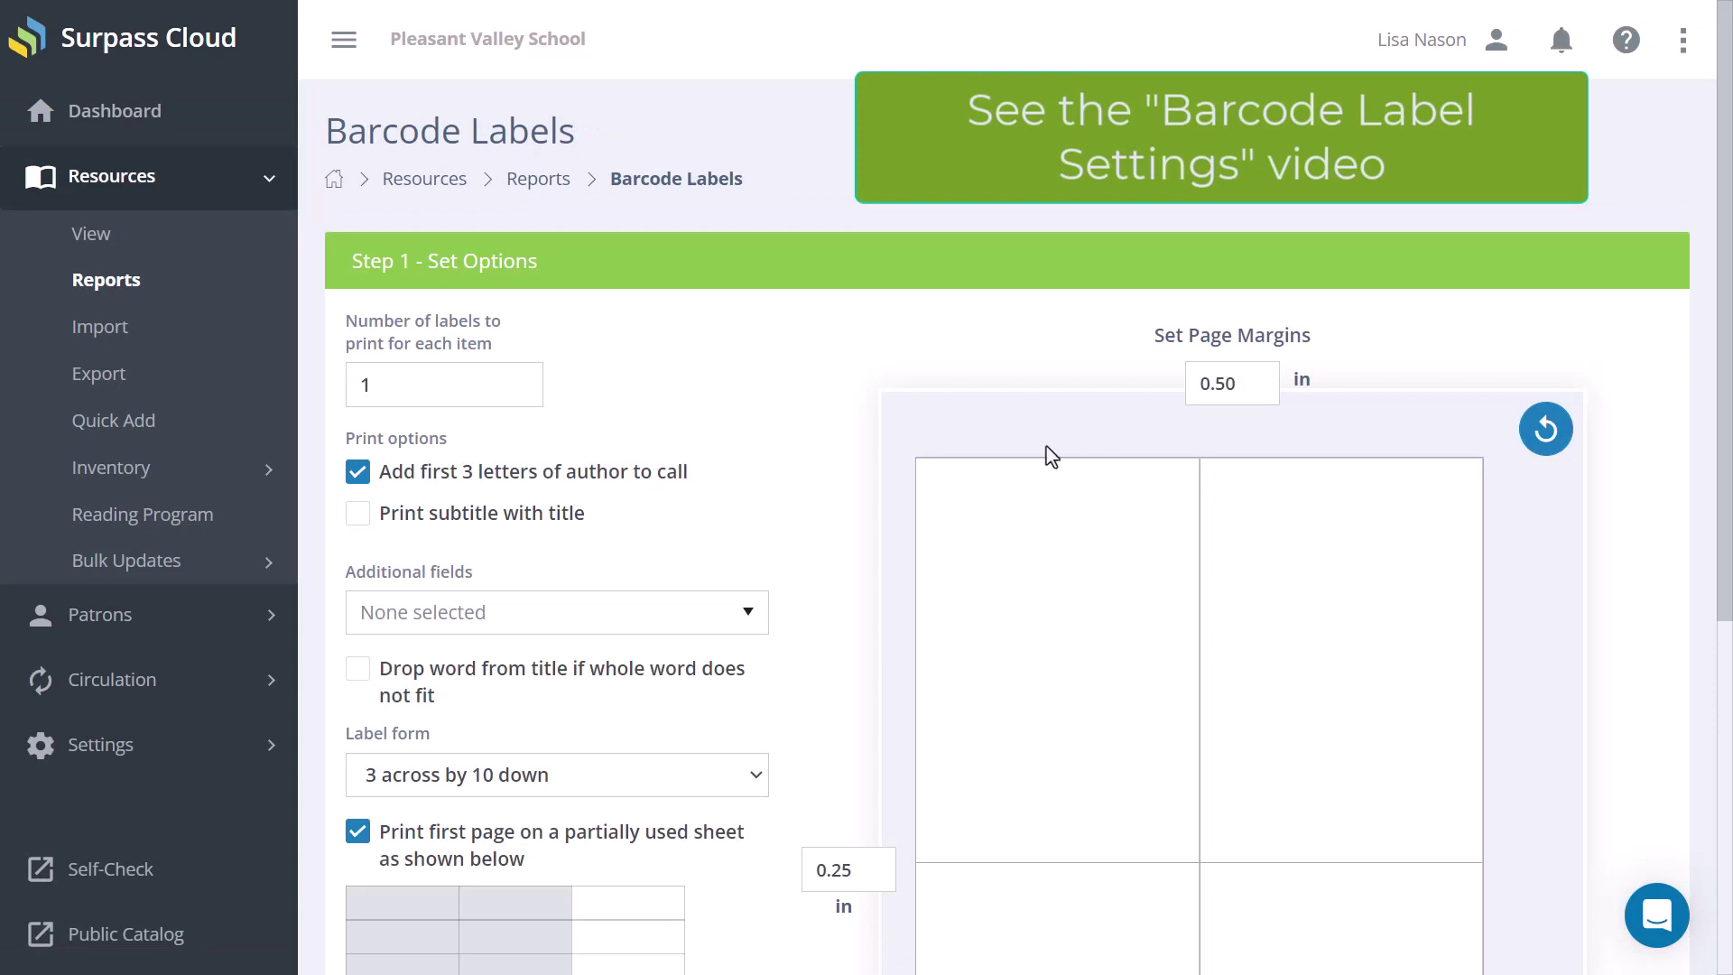
left_click_drag(1726, 339, 1723, 731)
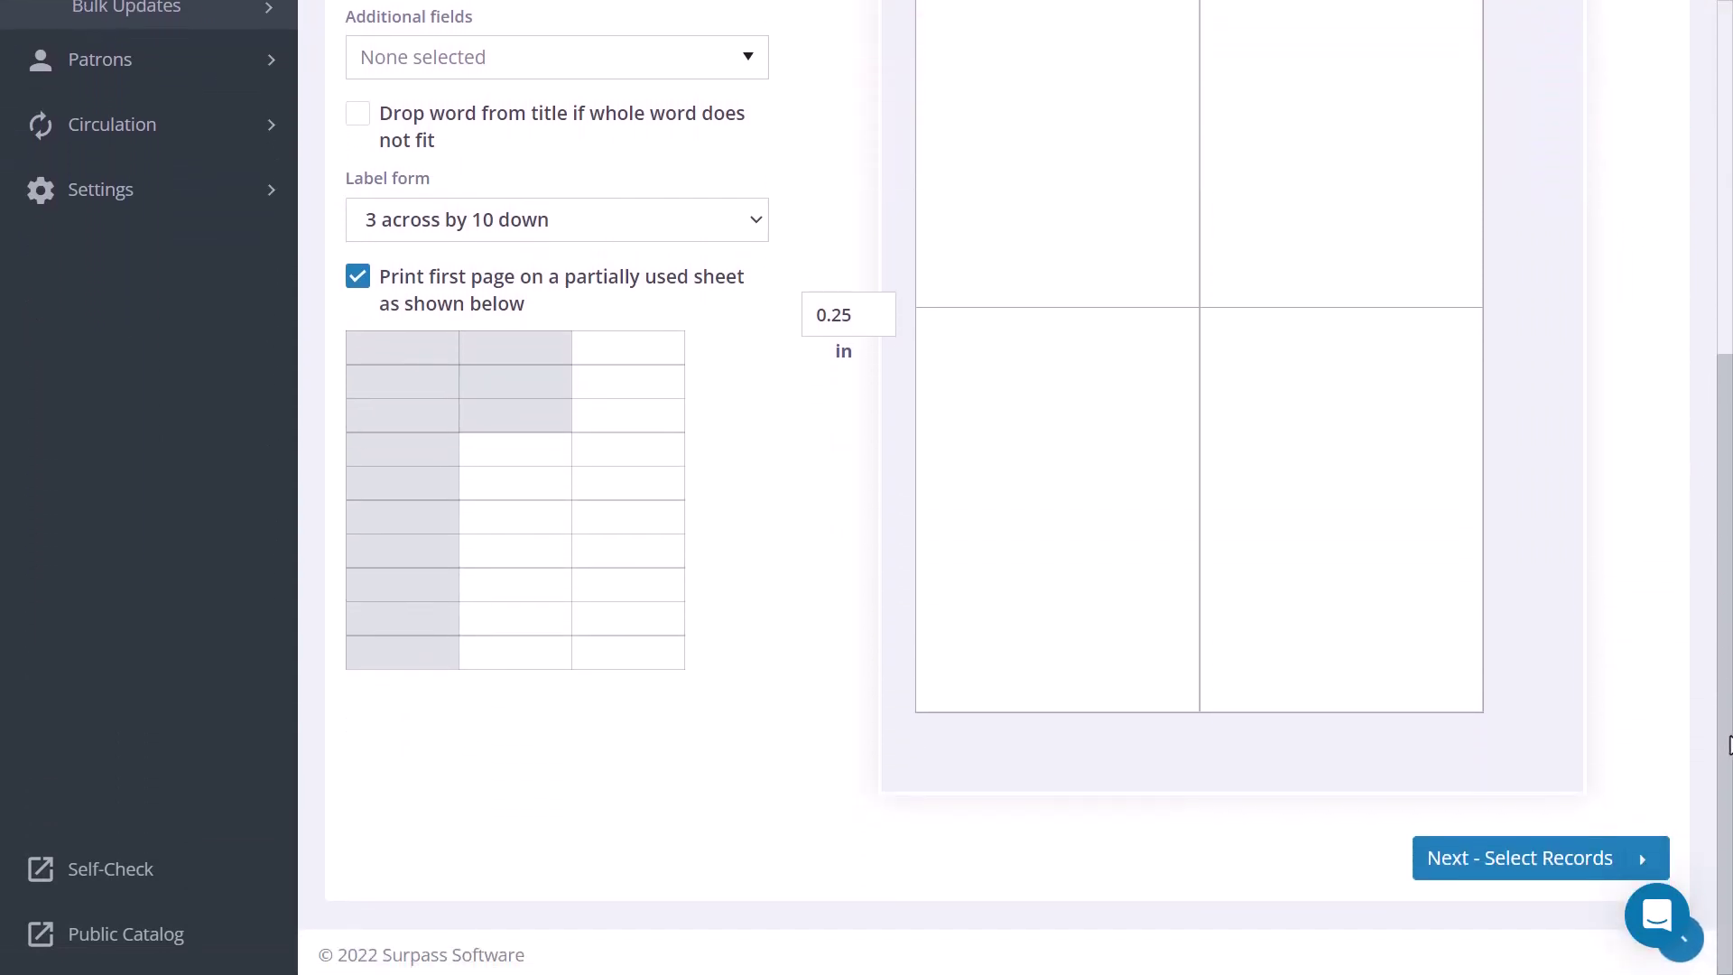
left_click(1519, 859)
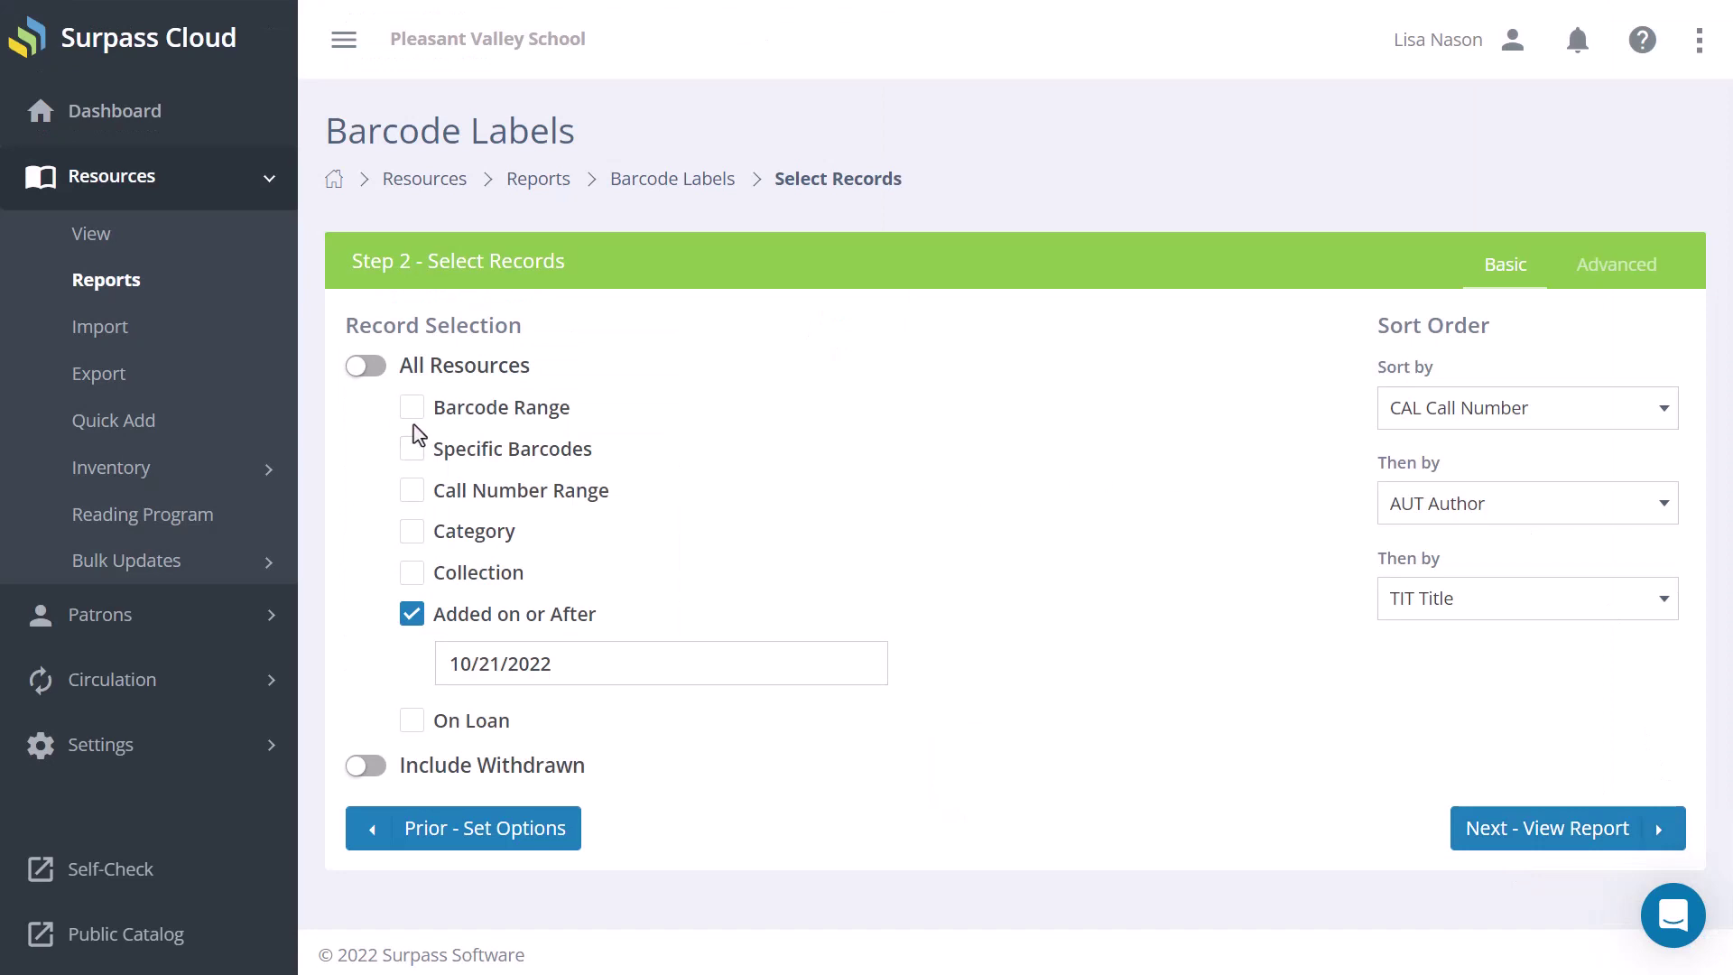
left_click(1581, 825)
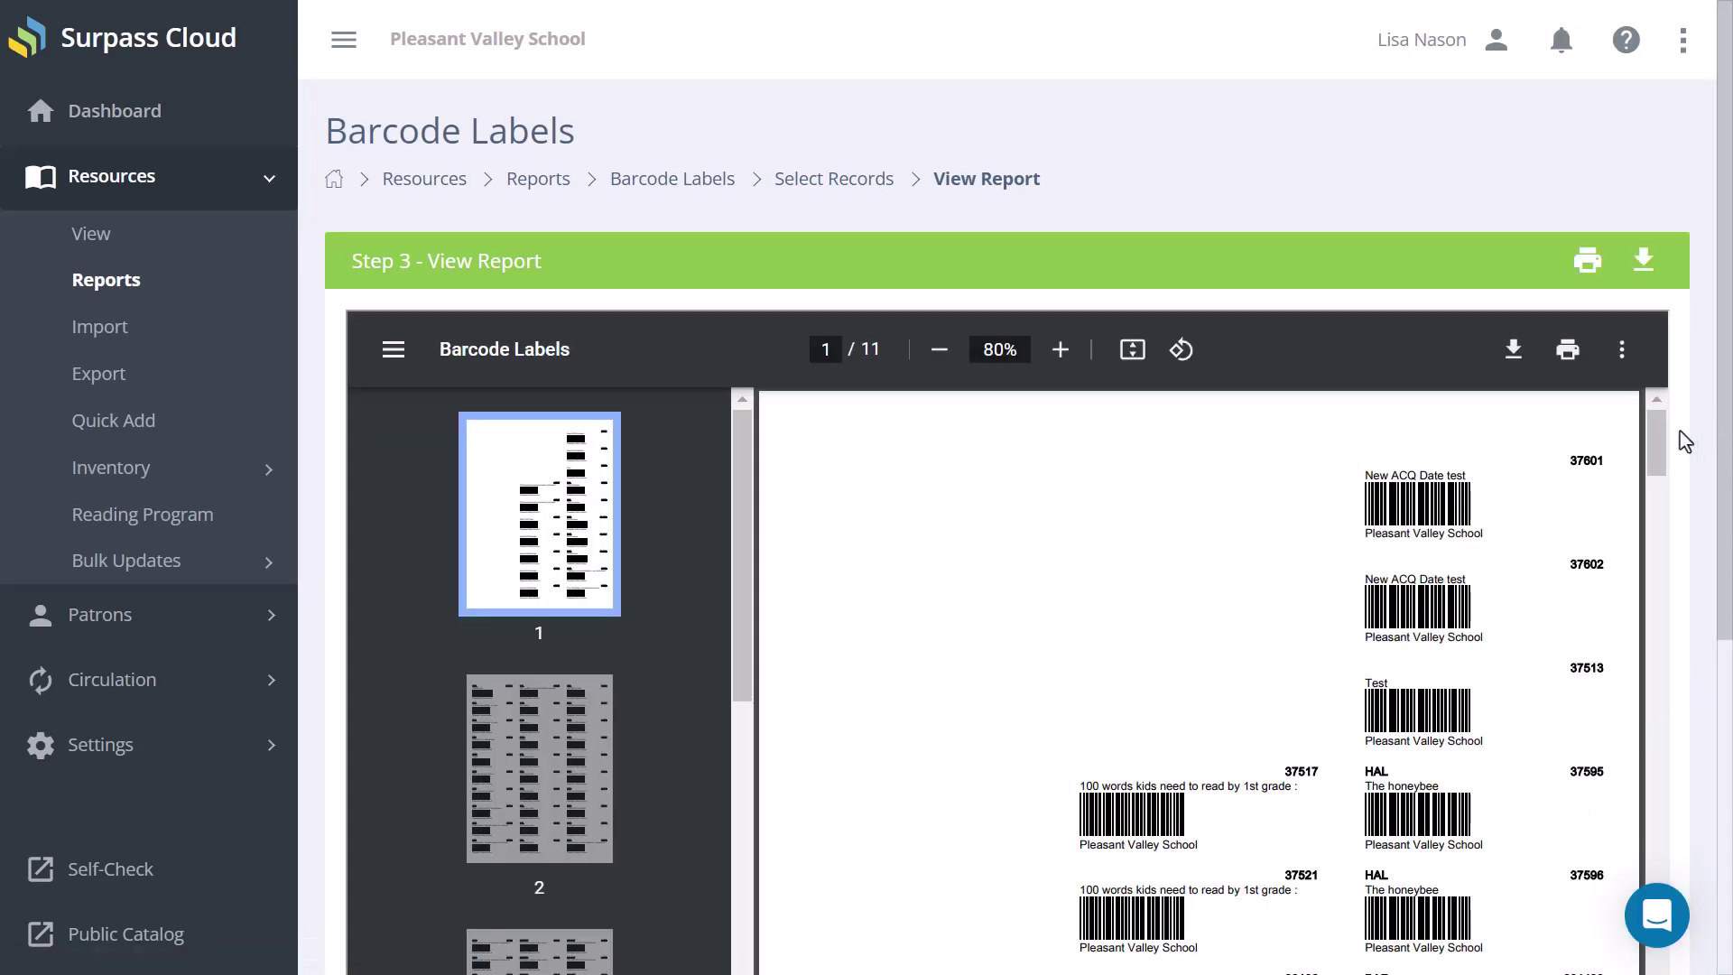
scroll(1665, 464, "down", 1)
left_click_drag(1665, 465, 1671, 486)
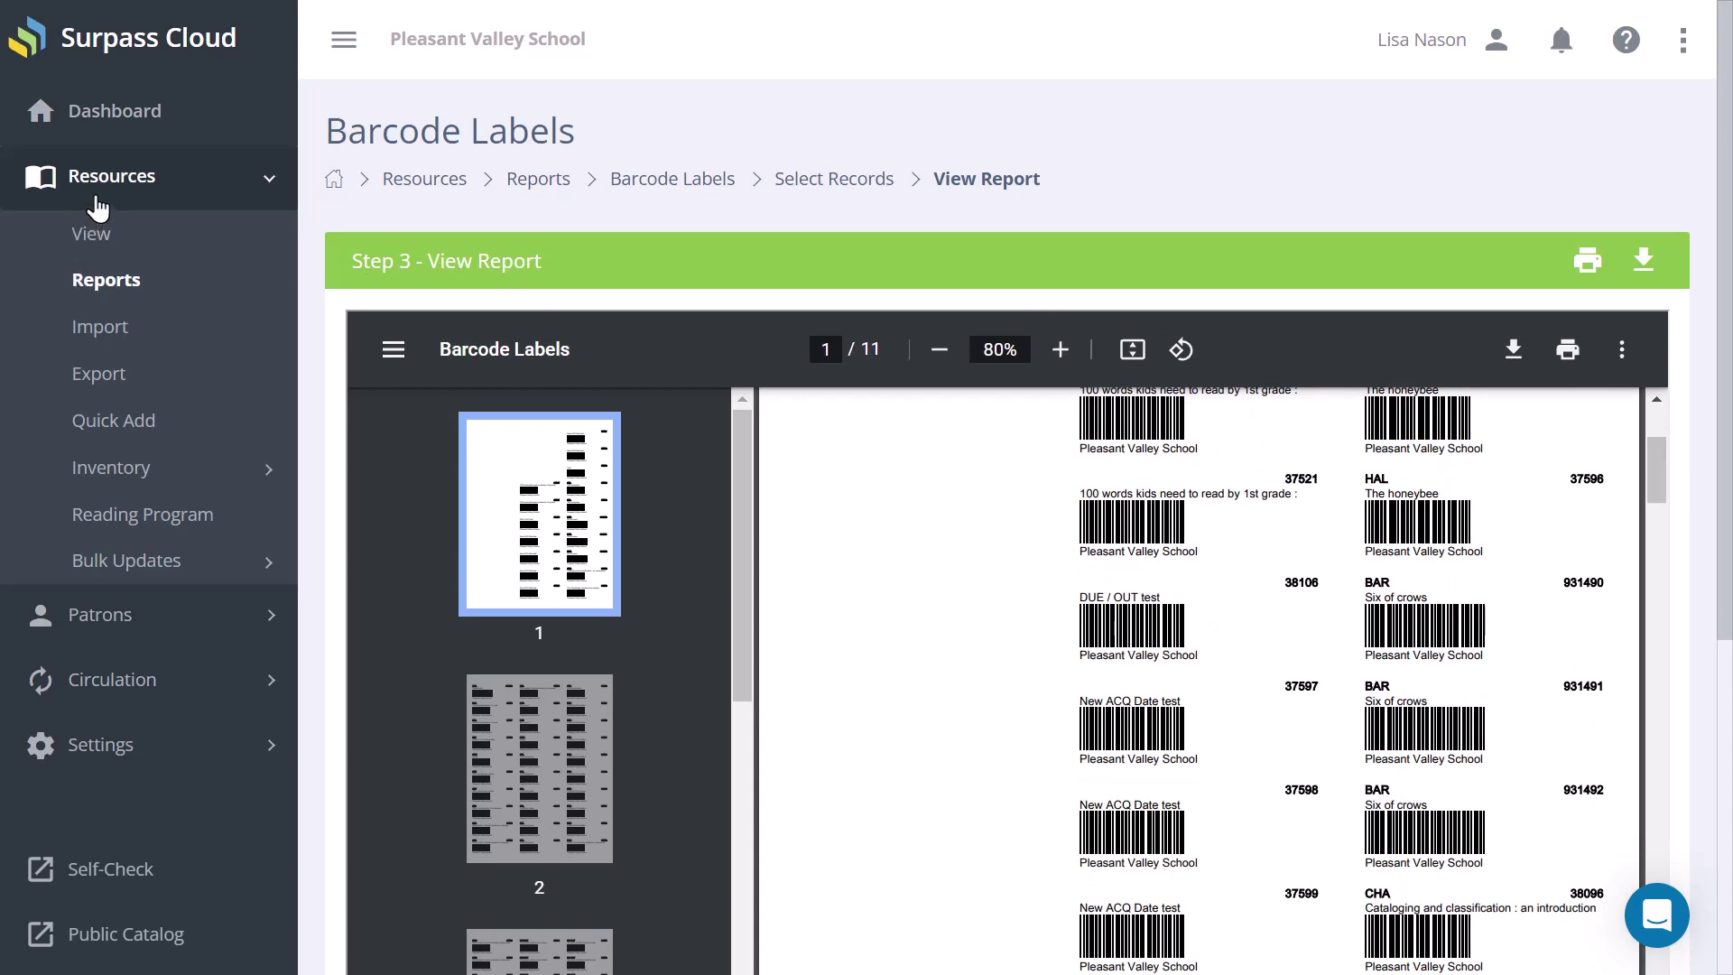
left_click(45, 201)
left_click(95, 256)
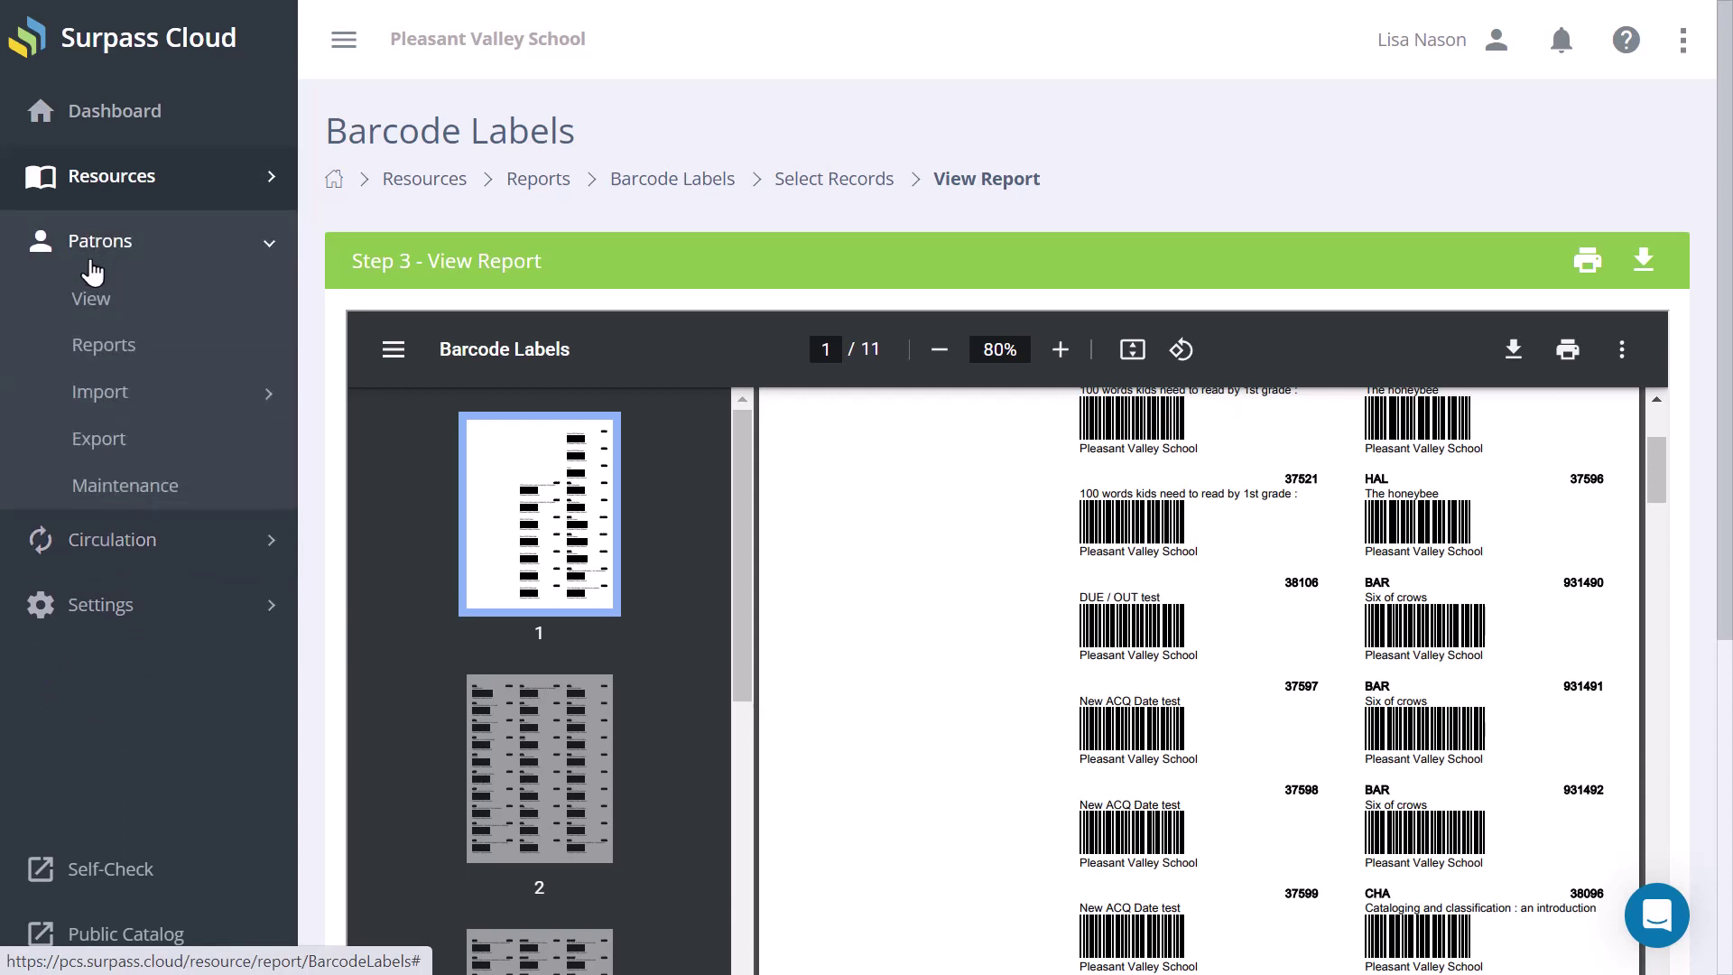
- Open the patron Library Cards report with Plain Paper (10 cards) card stock
left_click(106, 346)
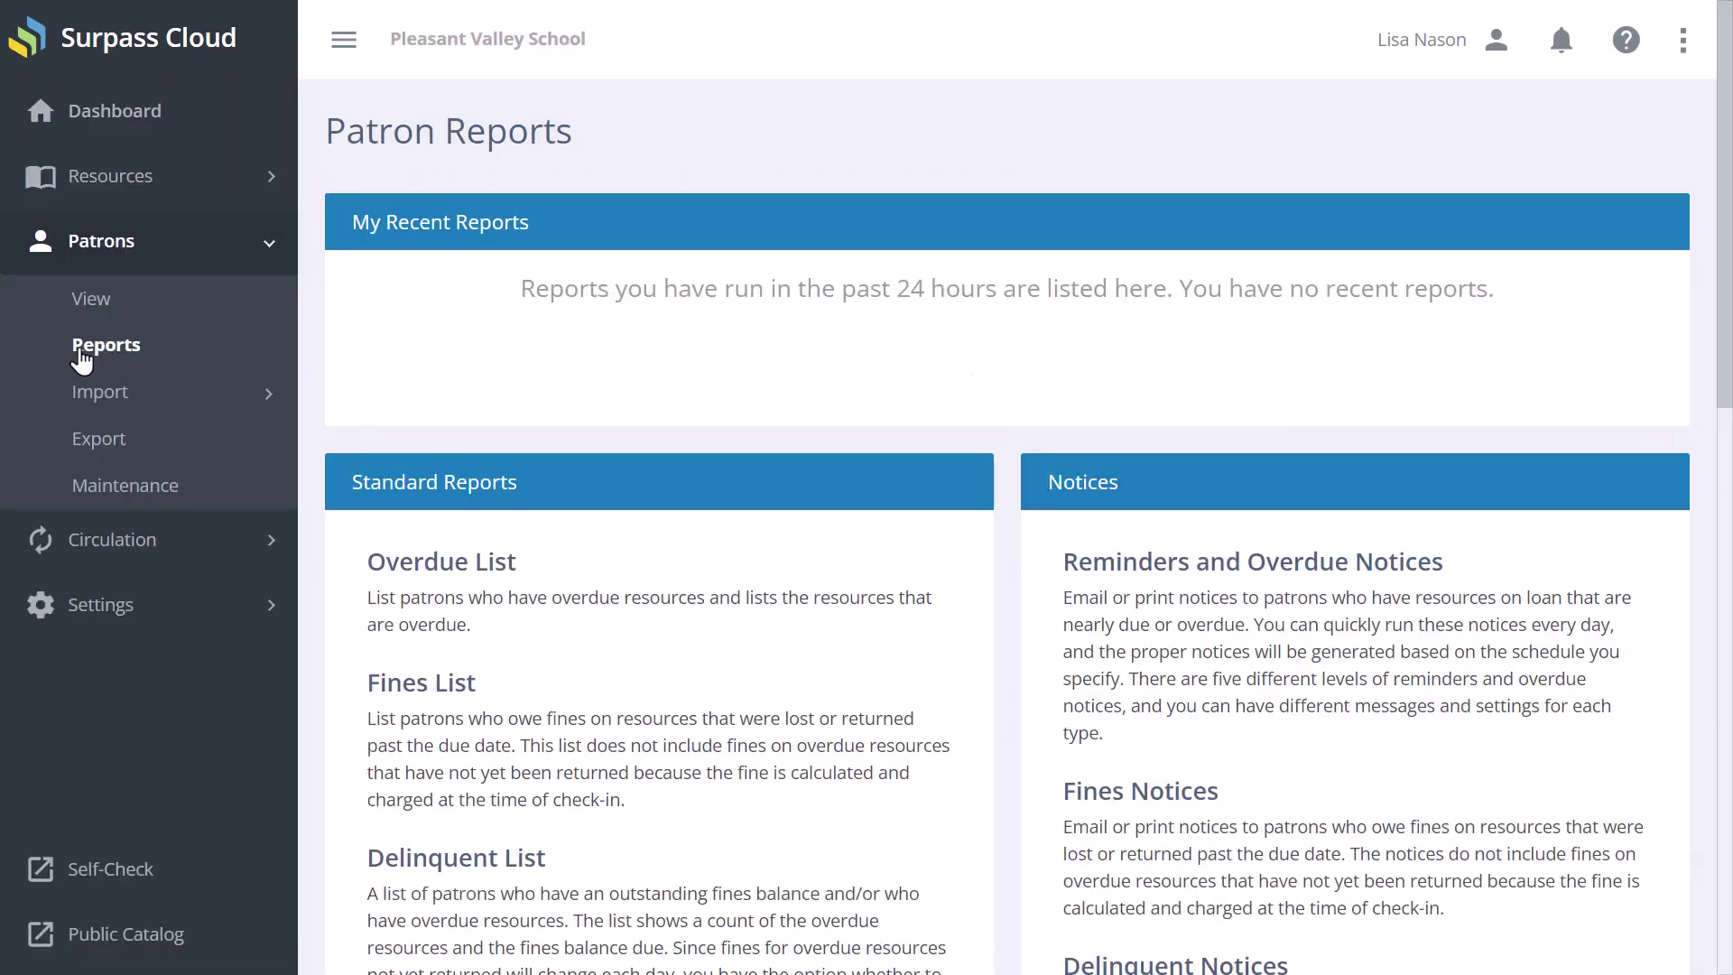
left_click_drag(1725, 235, 1723, 813)
left_click(602, 606)
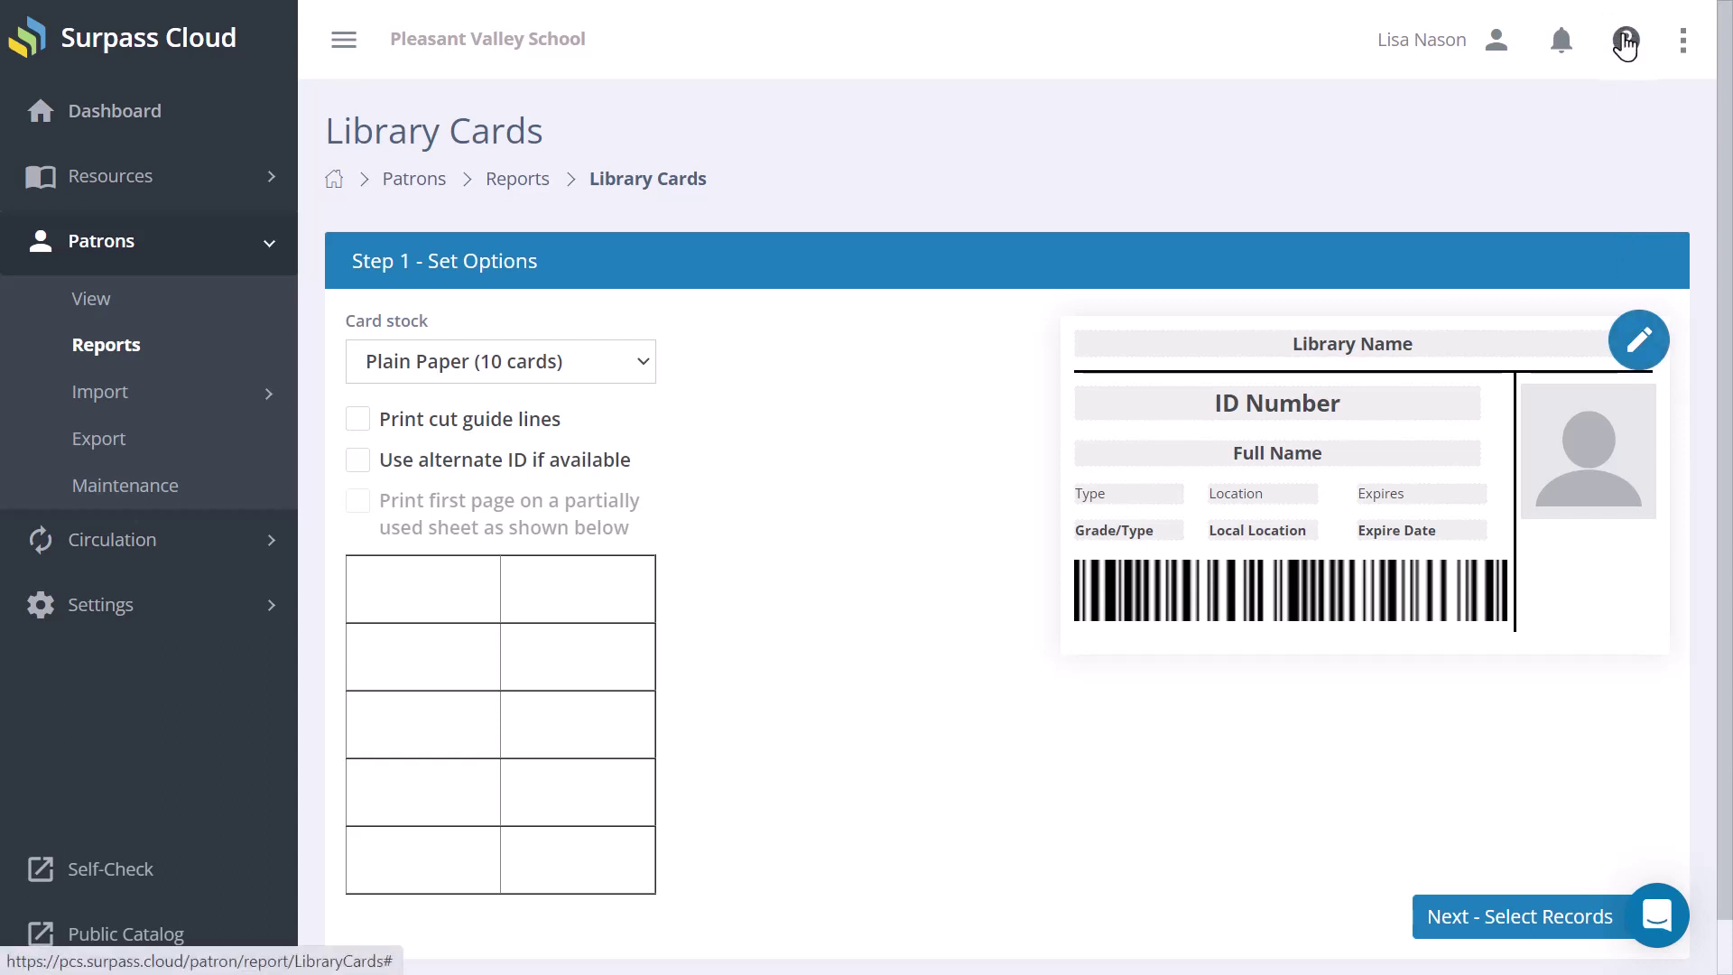
- Open the Label and Card Stock help article and browse its supported label tables
left_click(1624, 44)
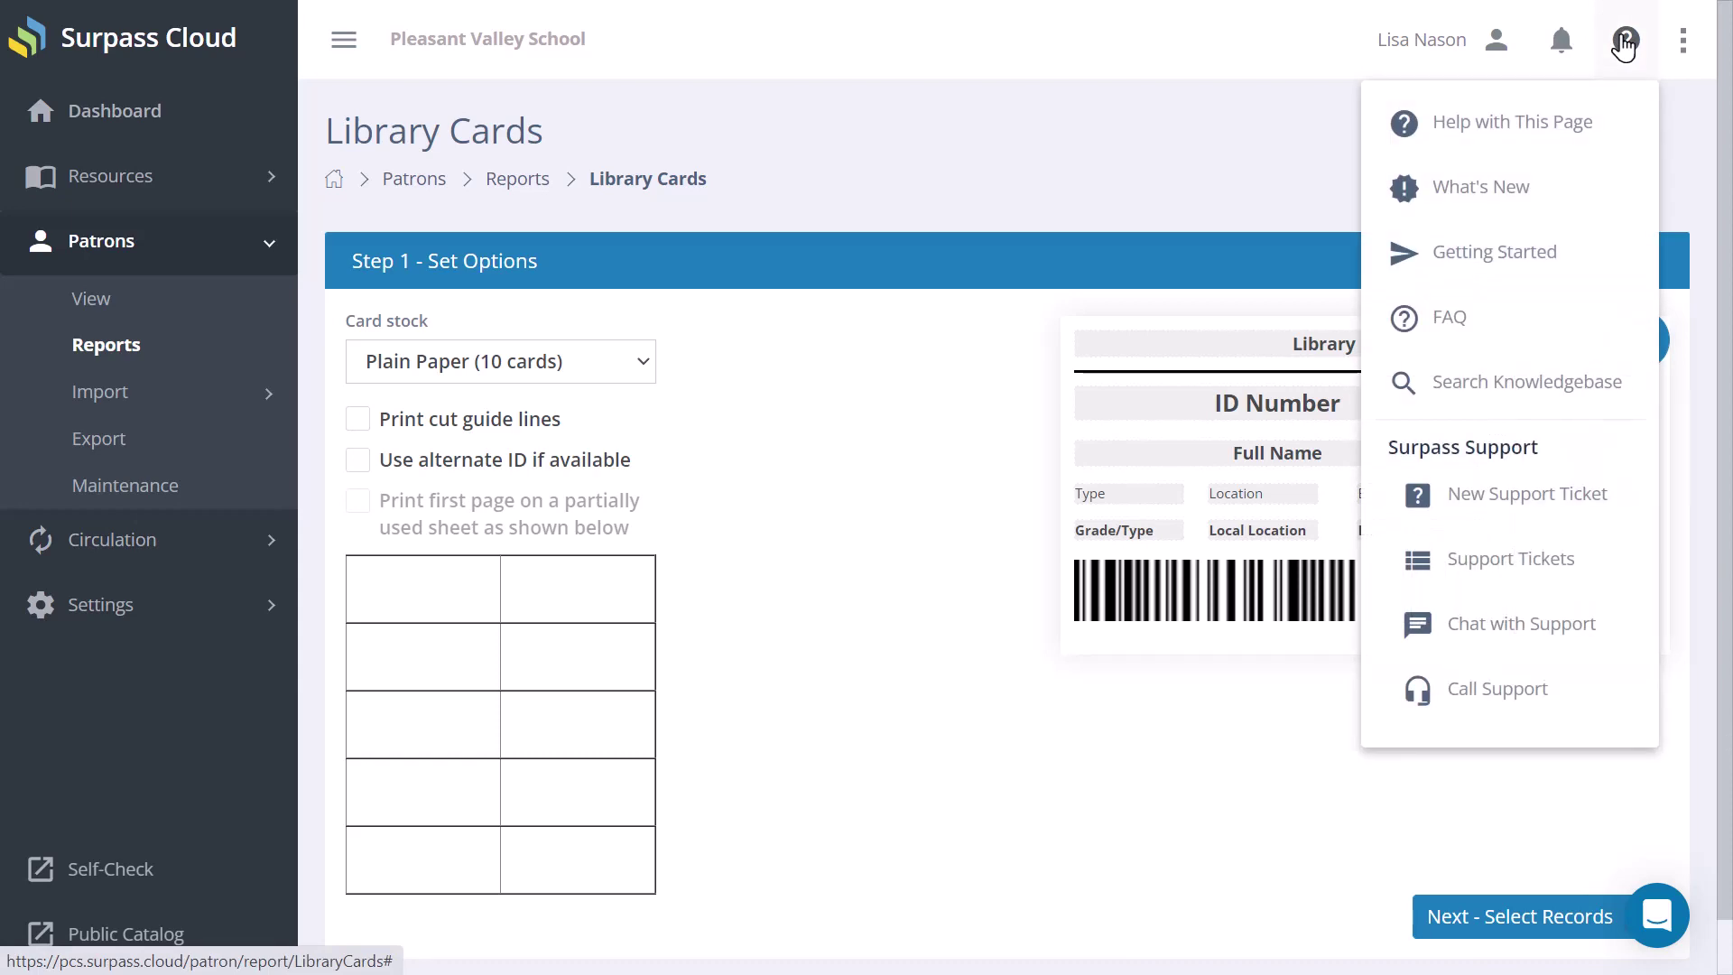
left_click(1563, 126)
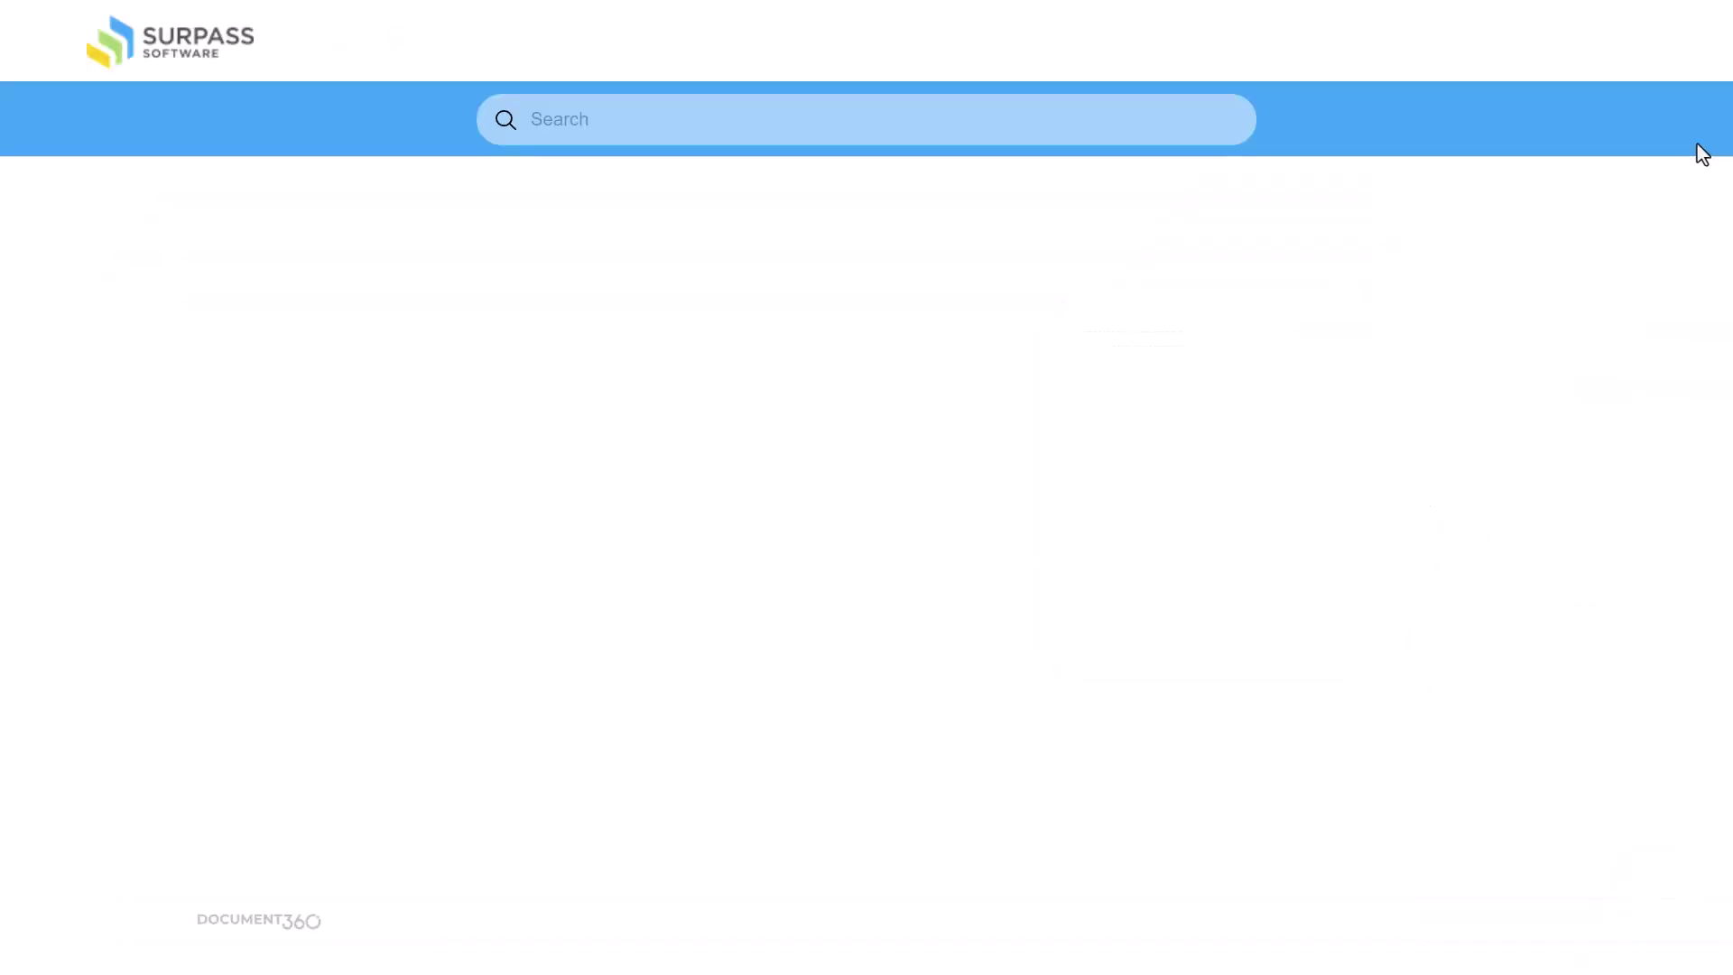
scroll(1729, 149, "down", 5)
left_click_drag(1730, 194, 1730, 321)
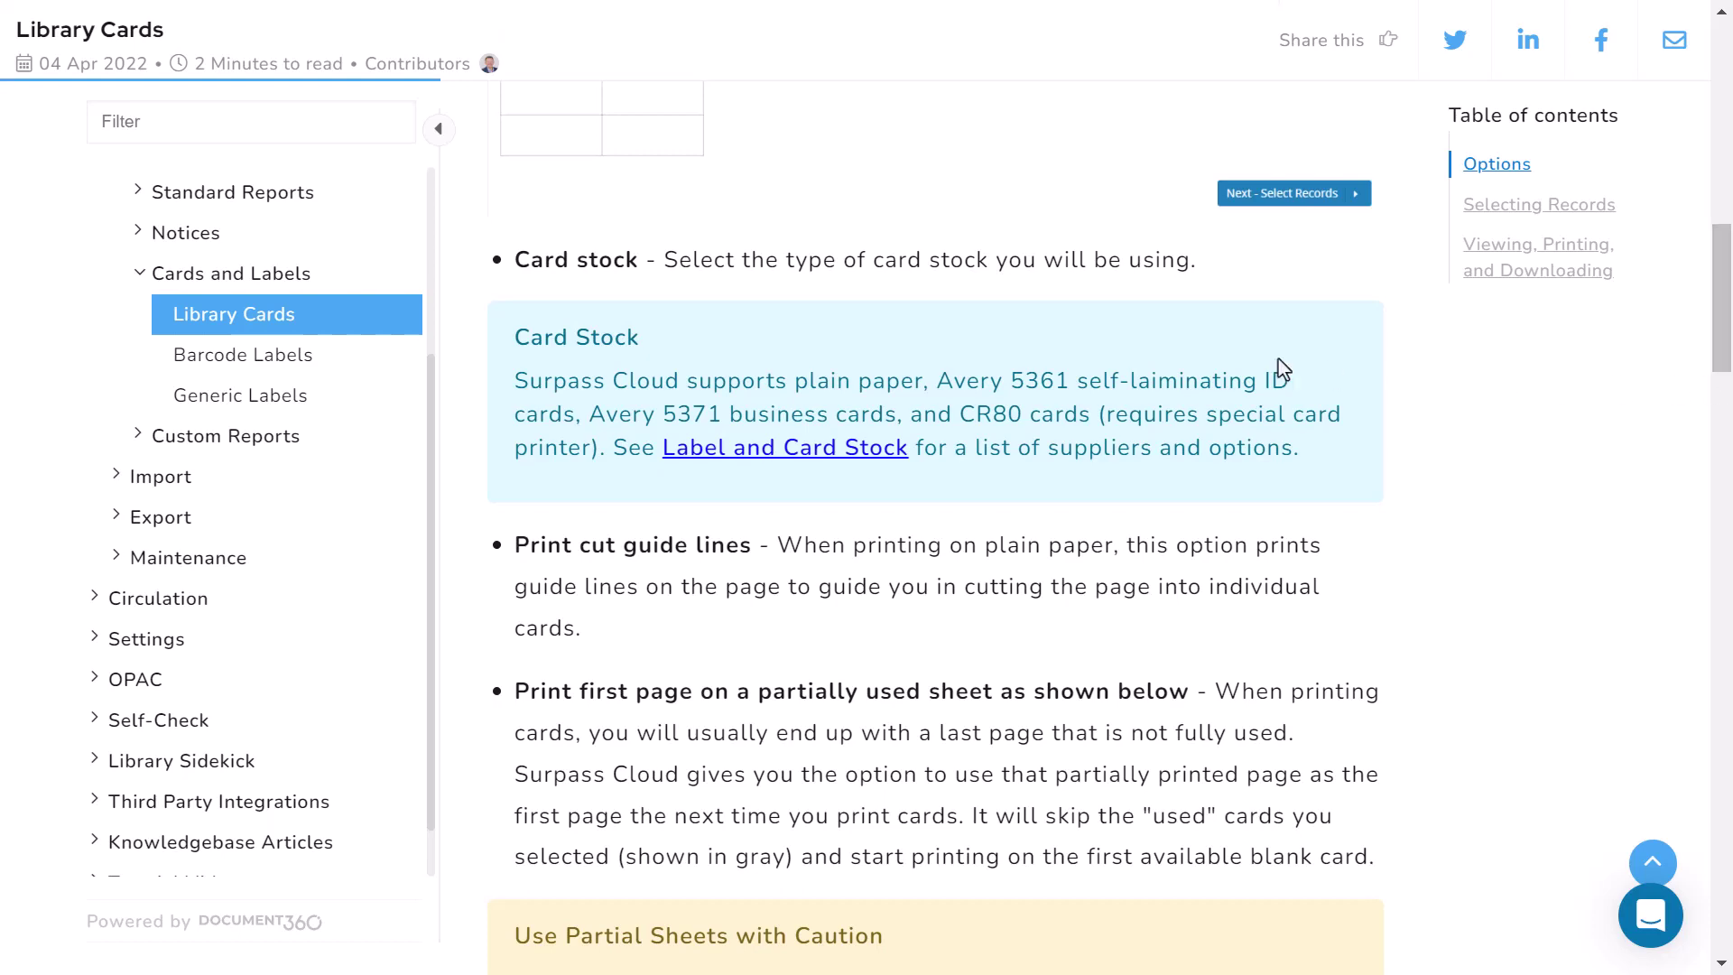
left_click(829, 451)
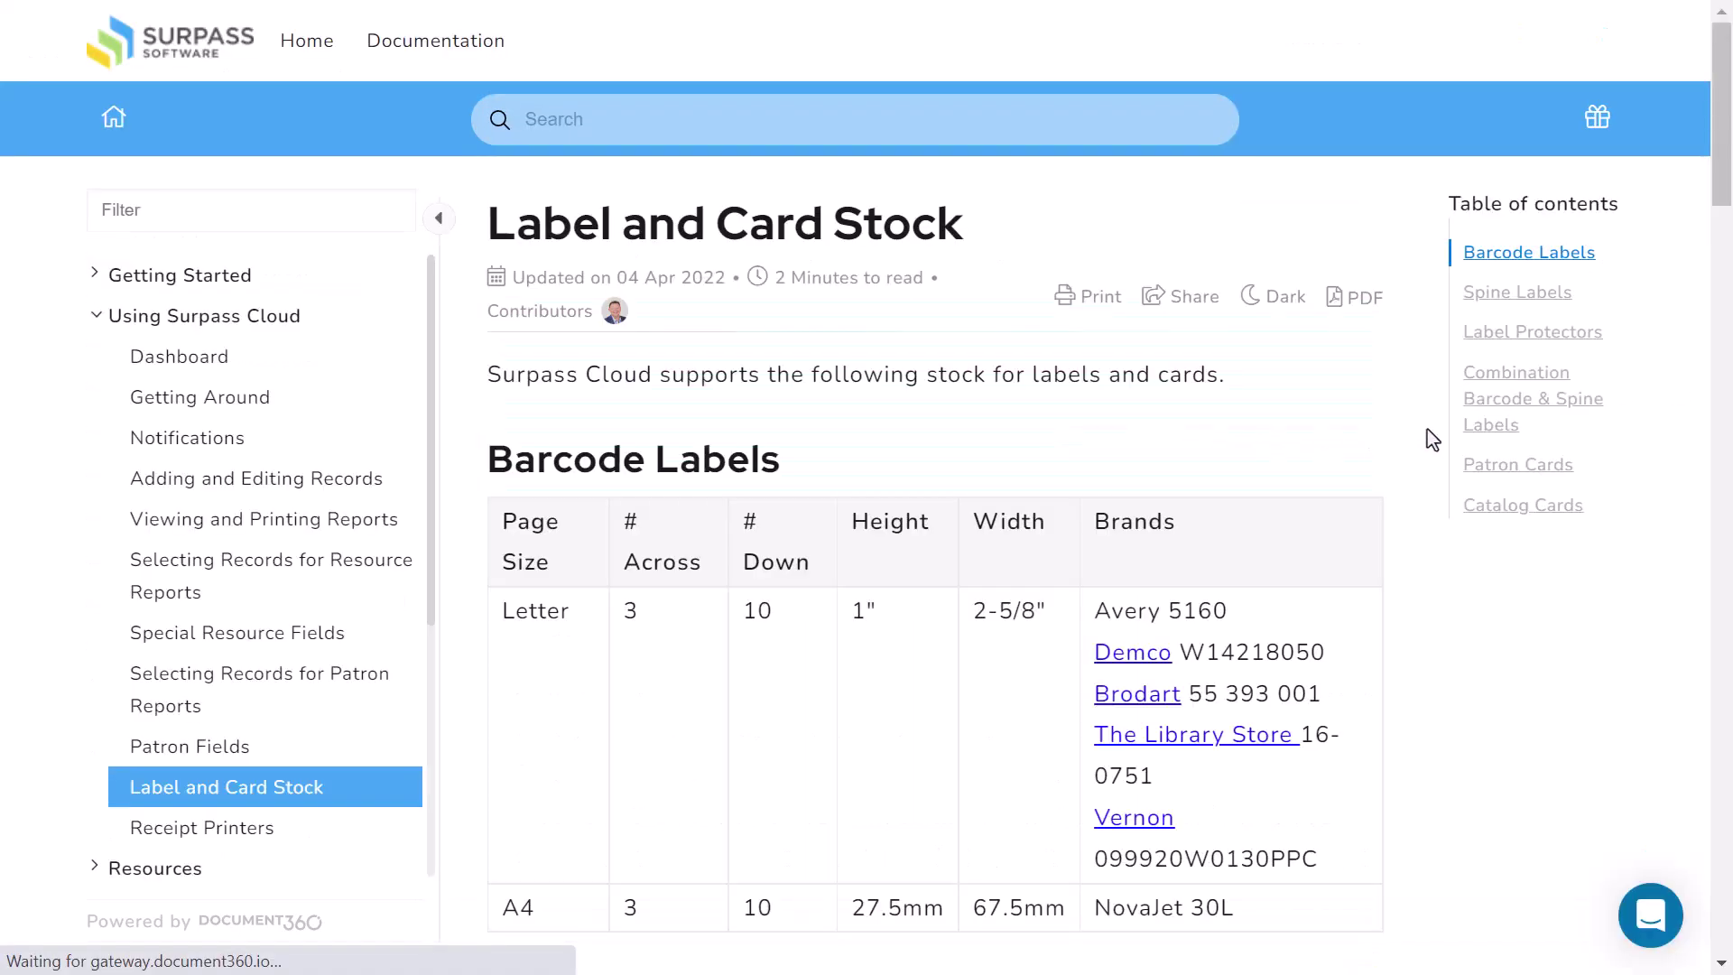
scroll(1726, 248, "down", 6)
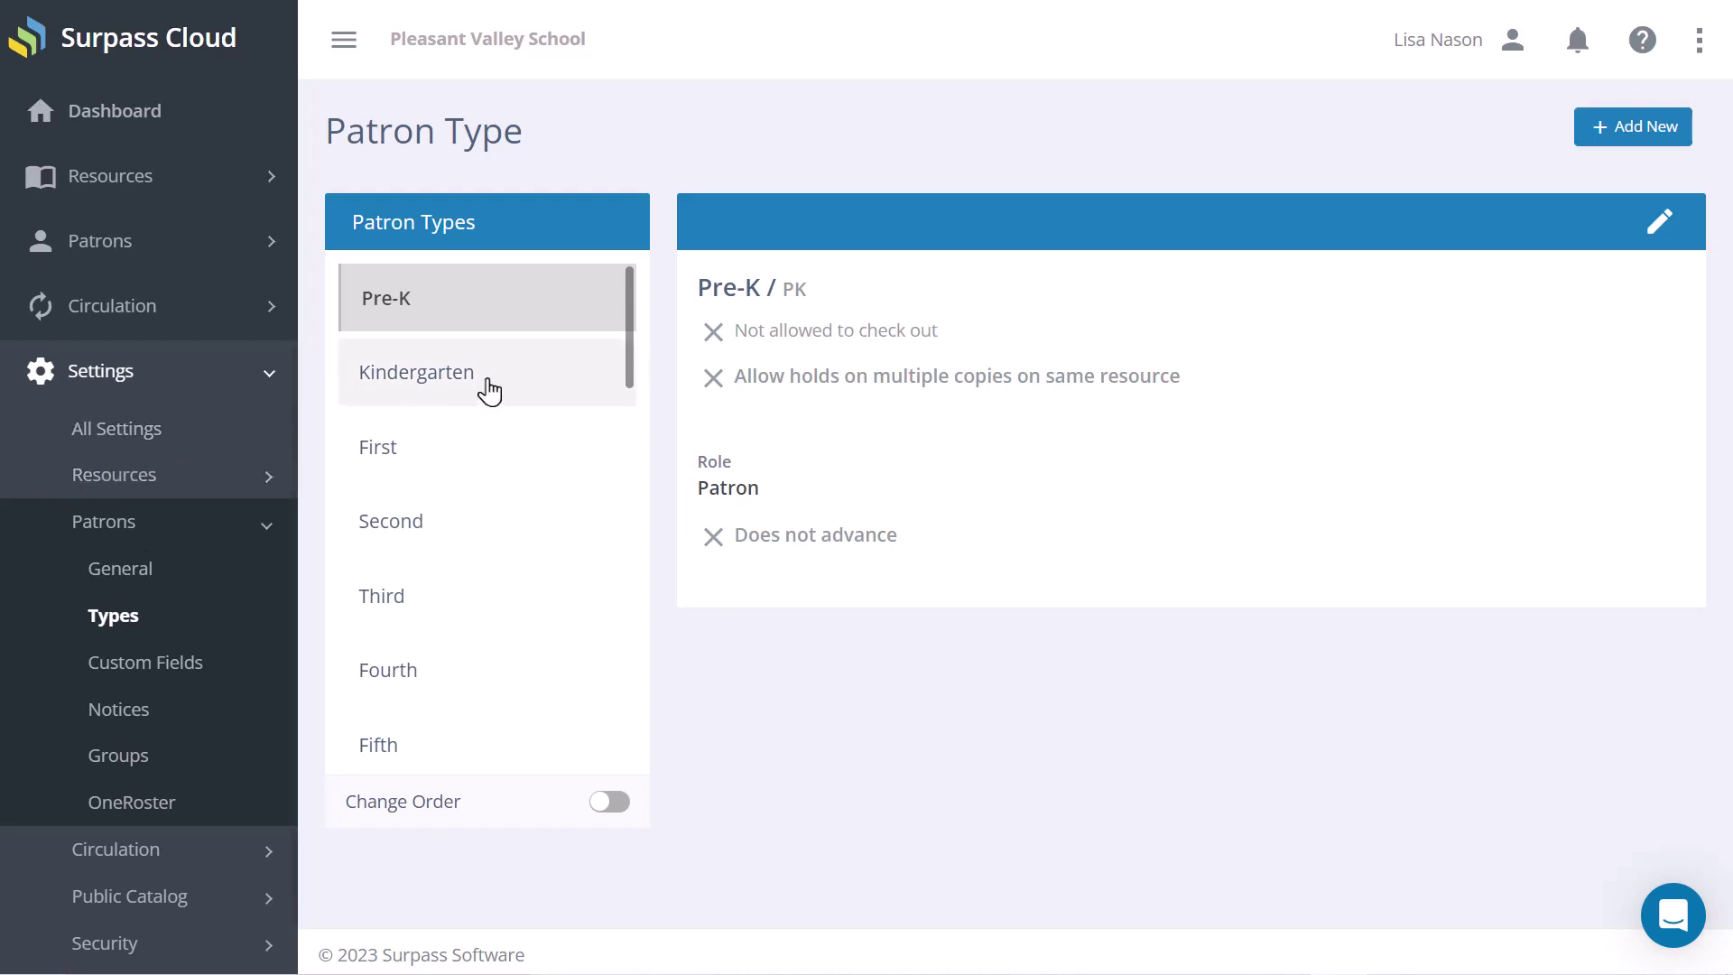
- Browse the patron types and open the Staff patron type for editing
left_click_drag(634, 383, 619, 585)
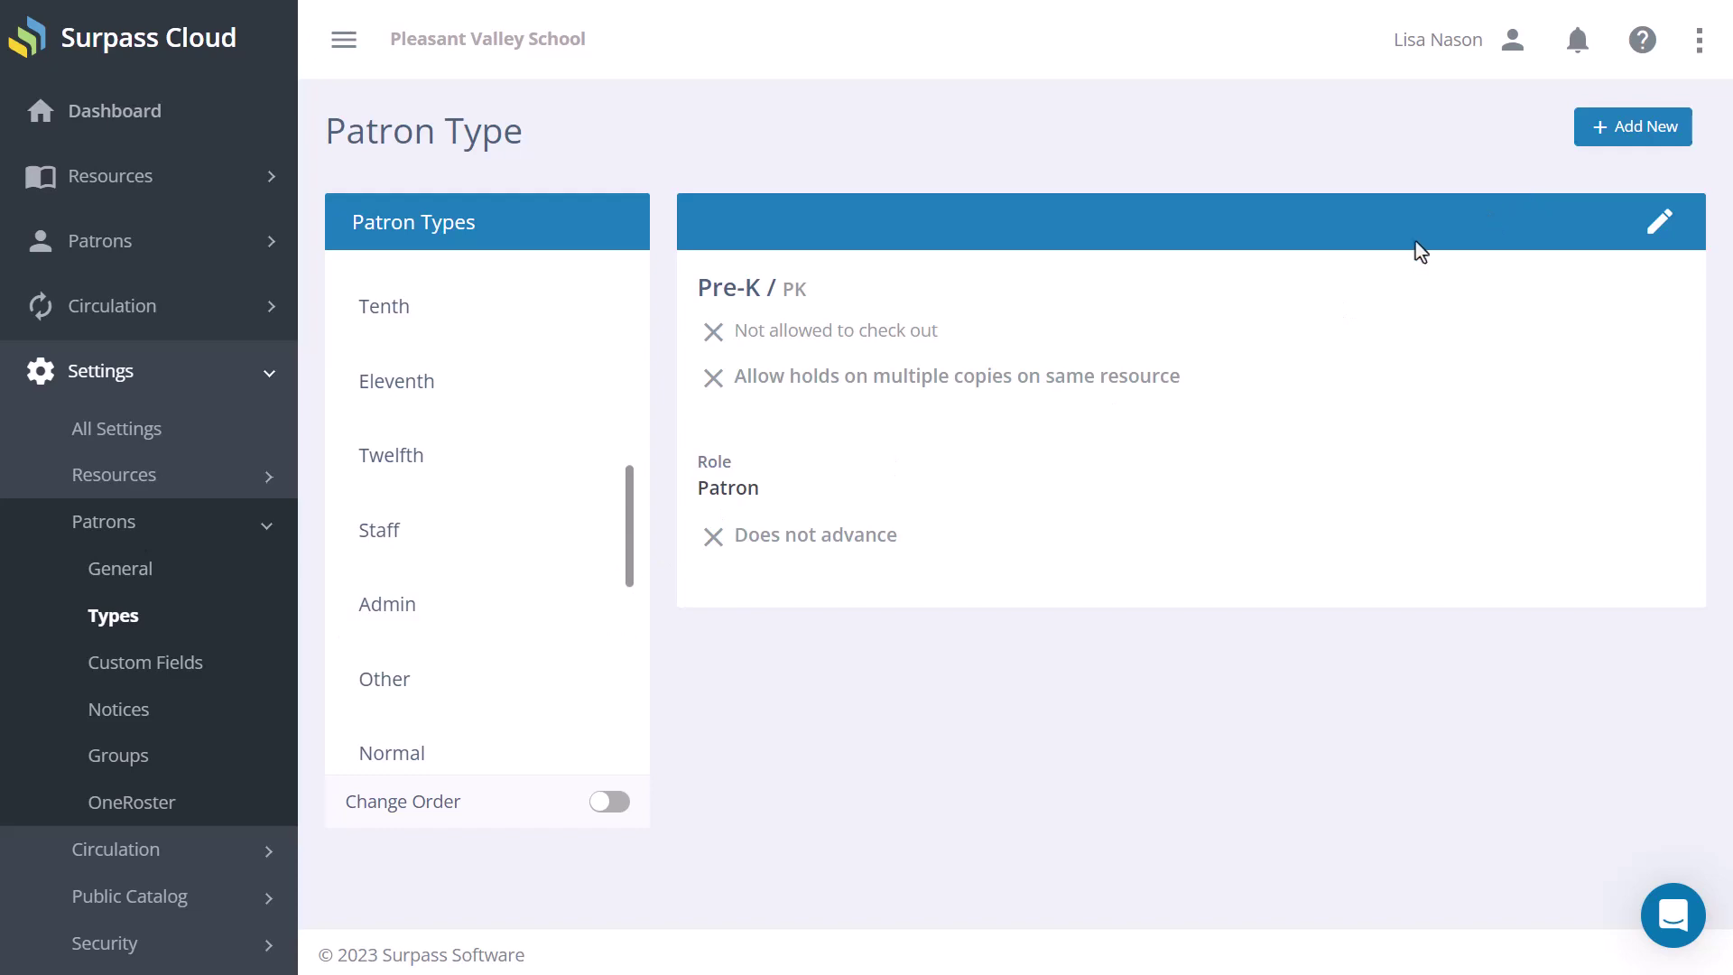
left_click(444, 532)
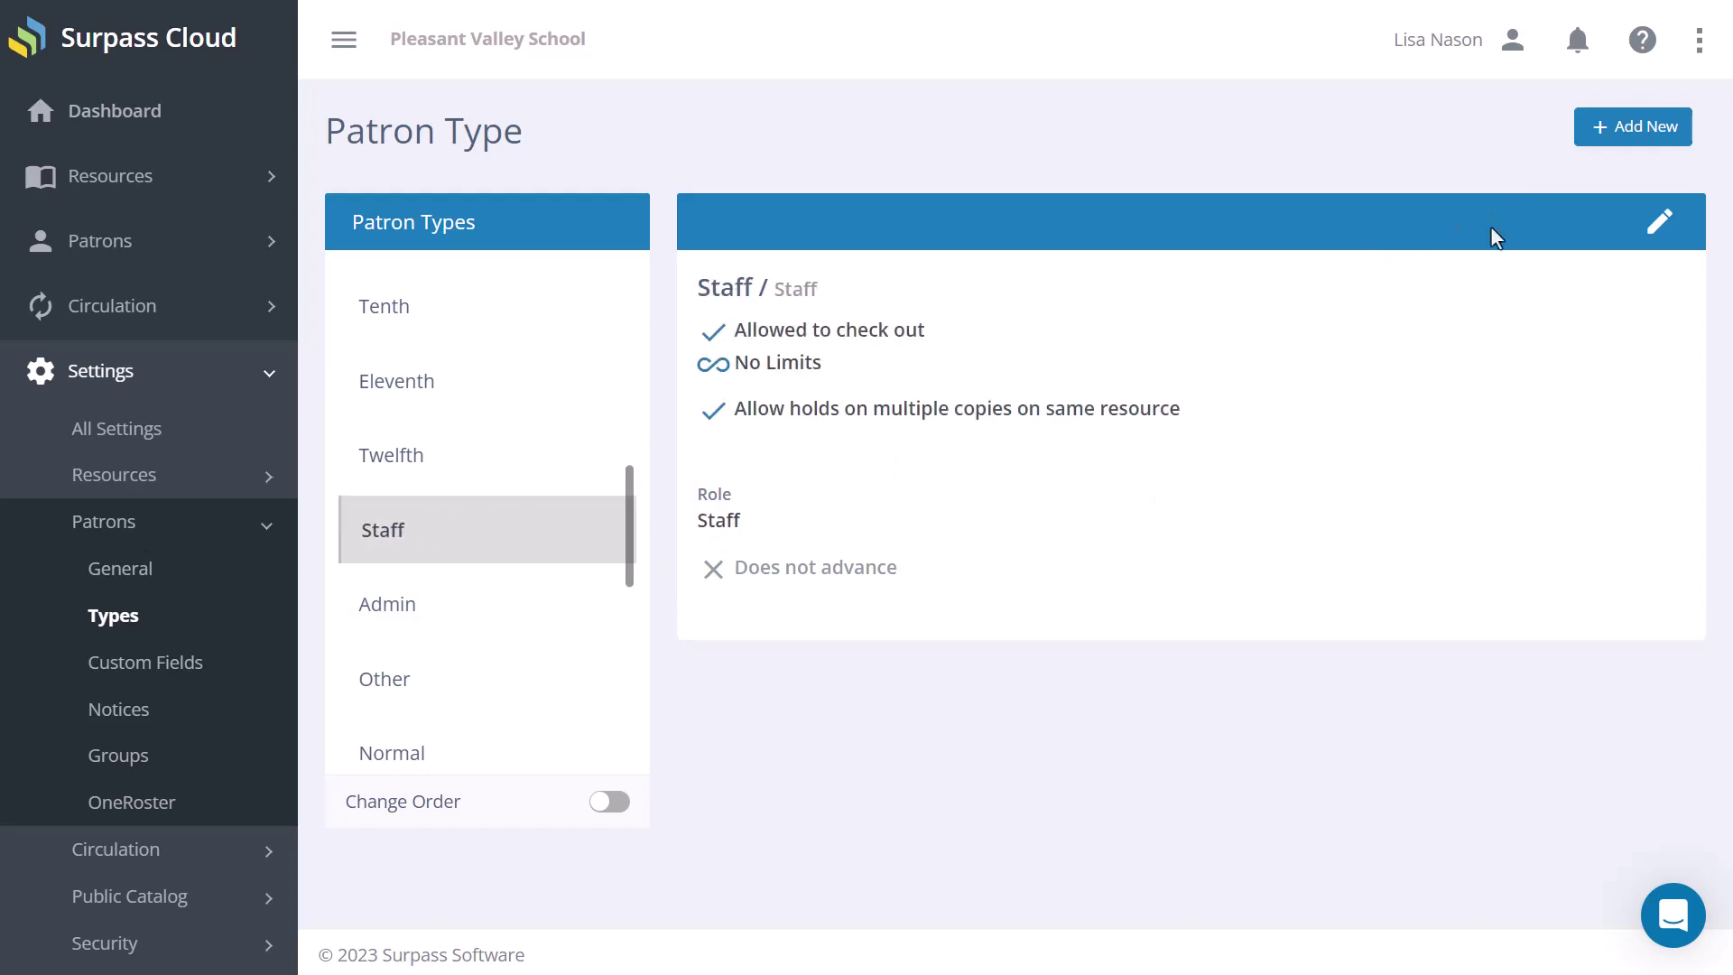
left_click(1659, 221)
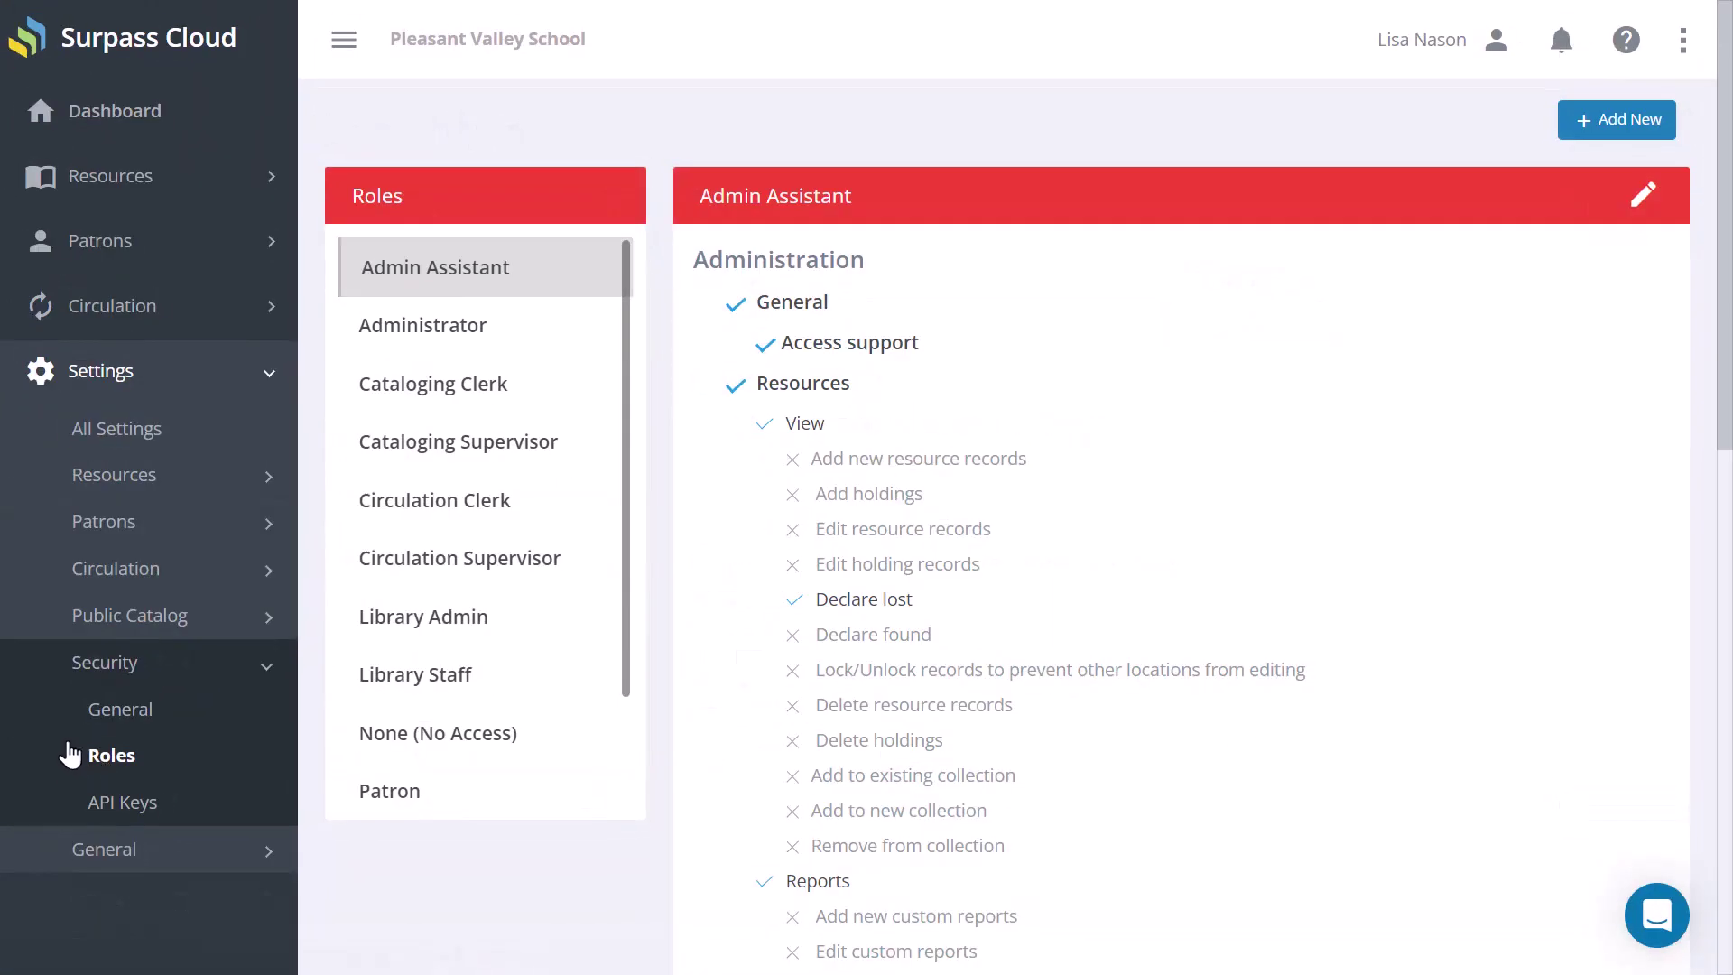
- Review the Administrator and Circulation Clerk role permissions in the Roles list
left_click(388, 327)
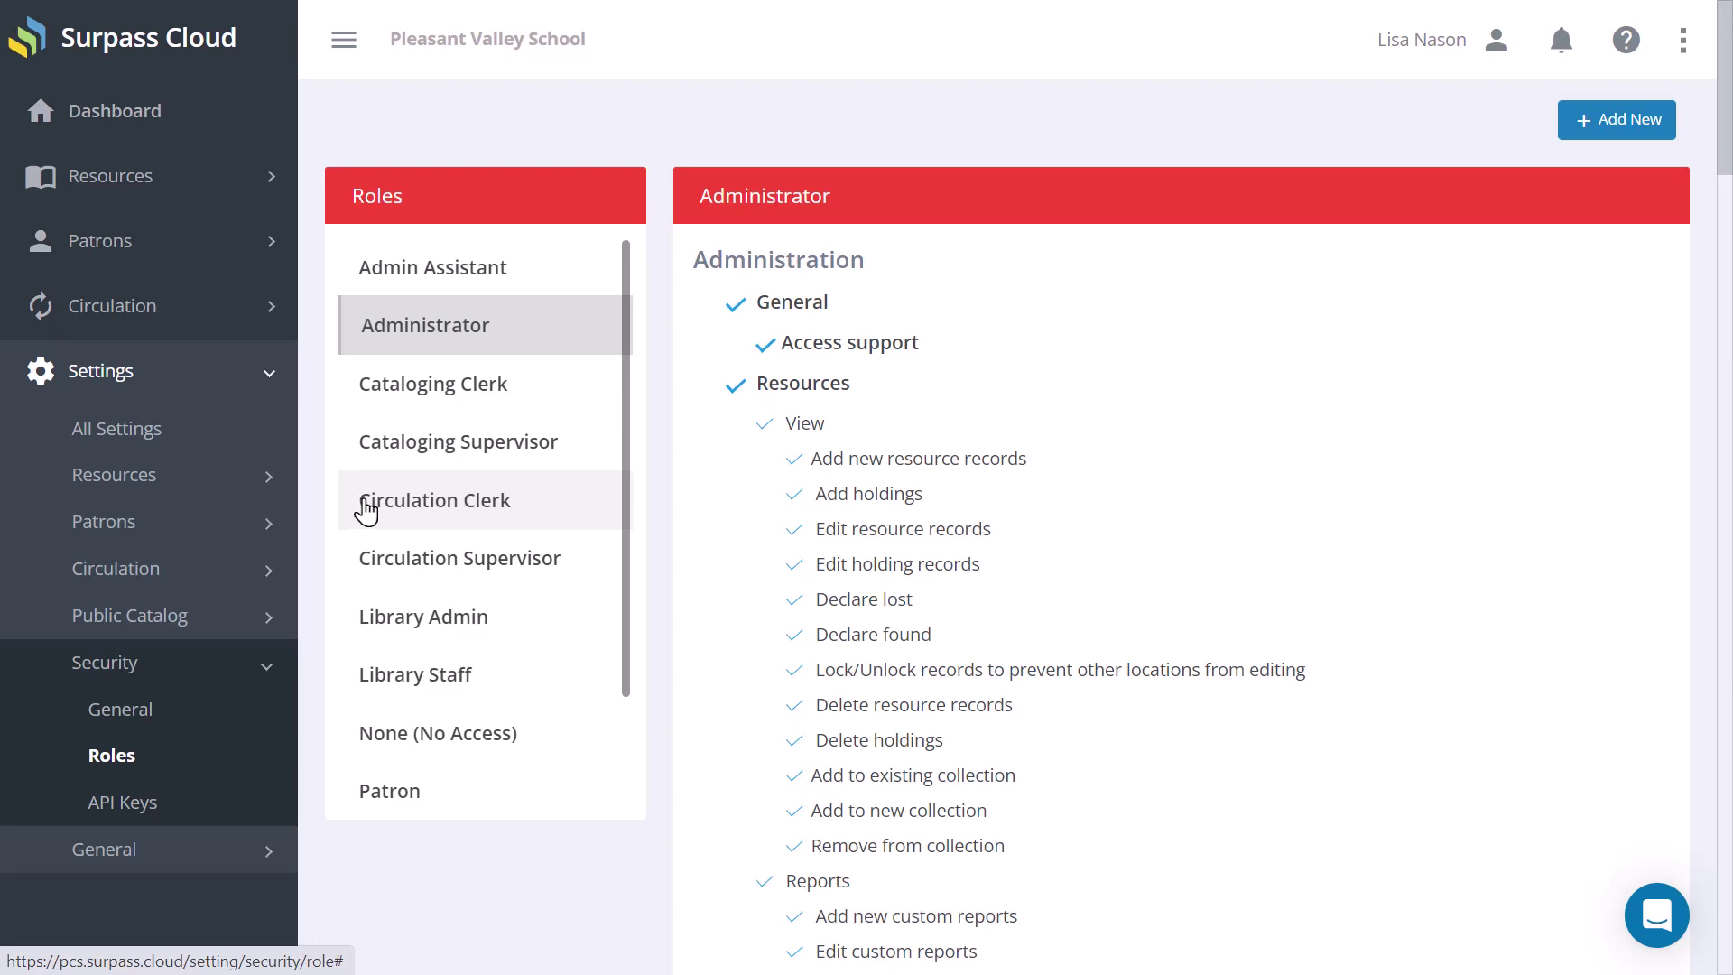
left_click(367, 511)
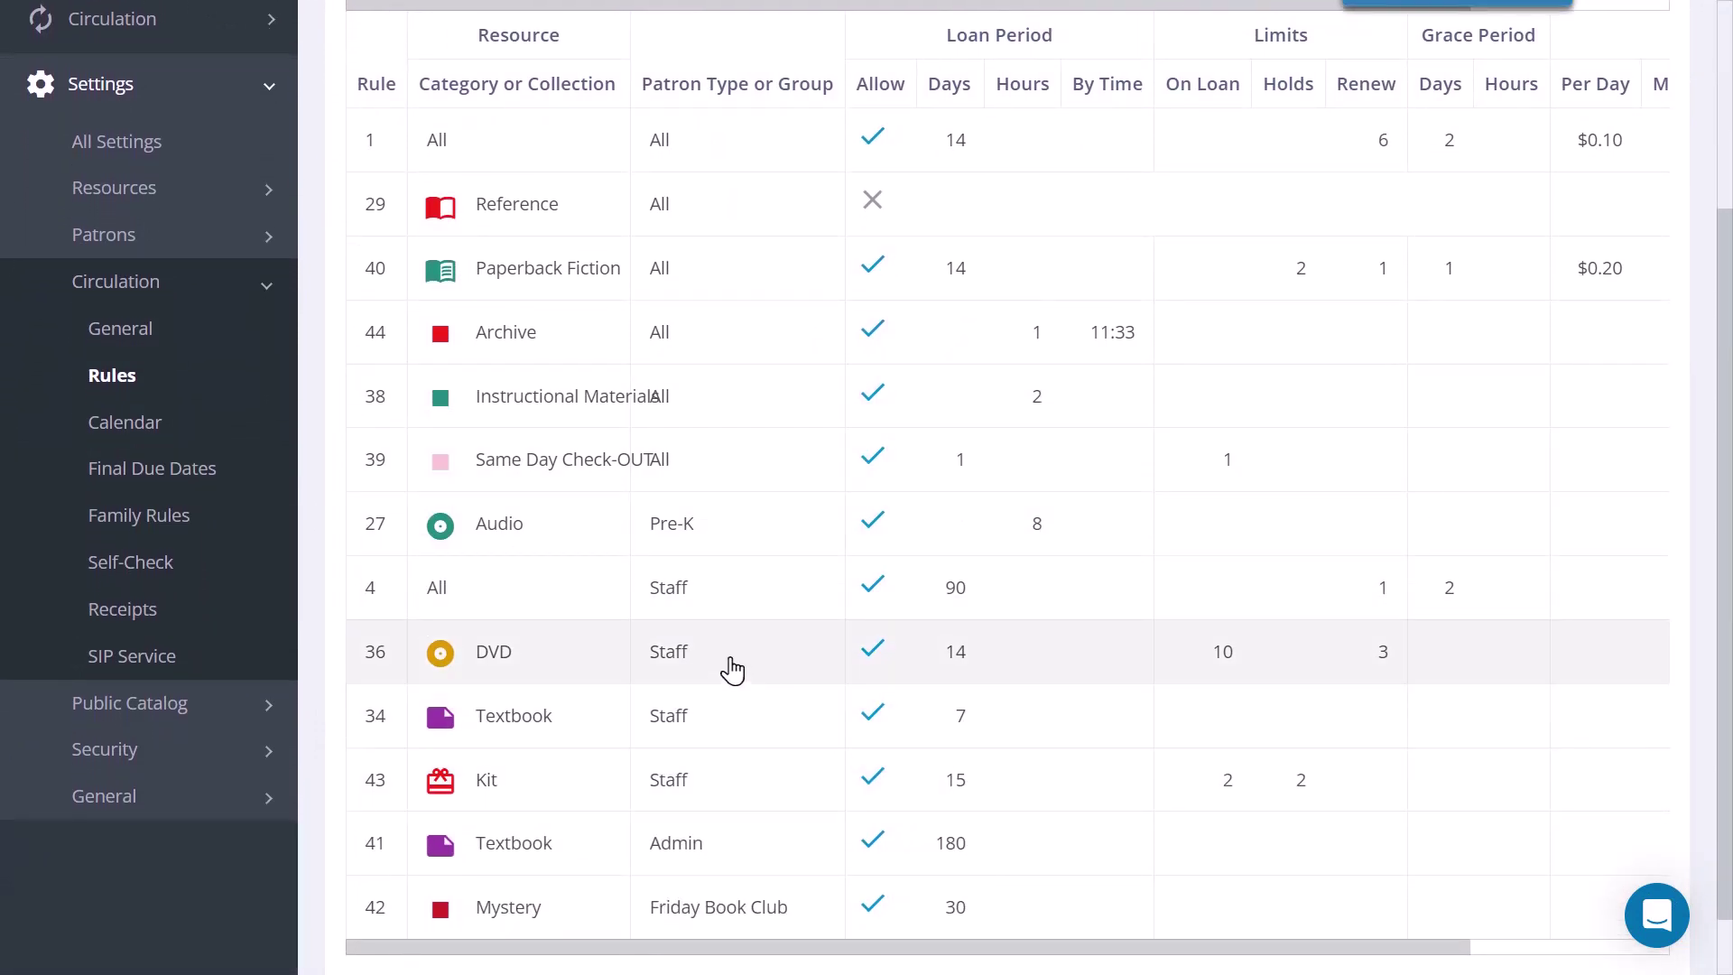
- Open DVD circulation rule #36 to view its settings
left_click(732, 670)
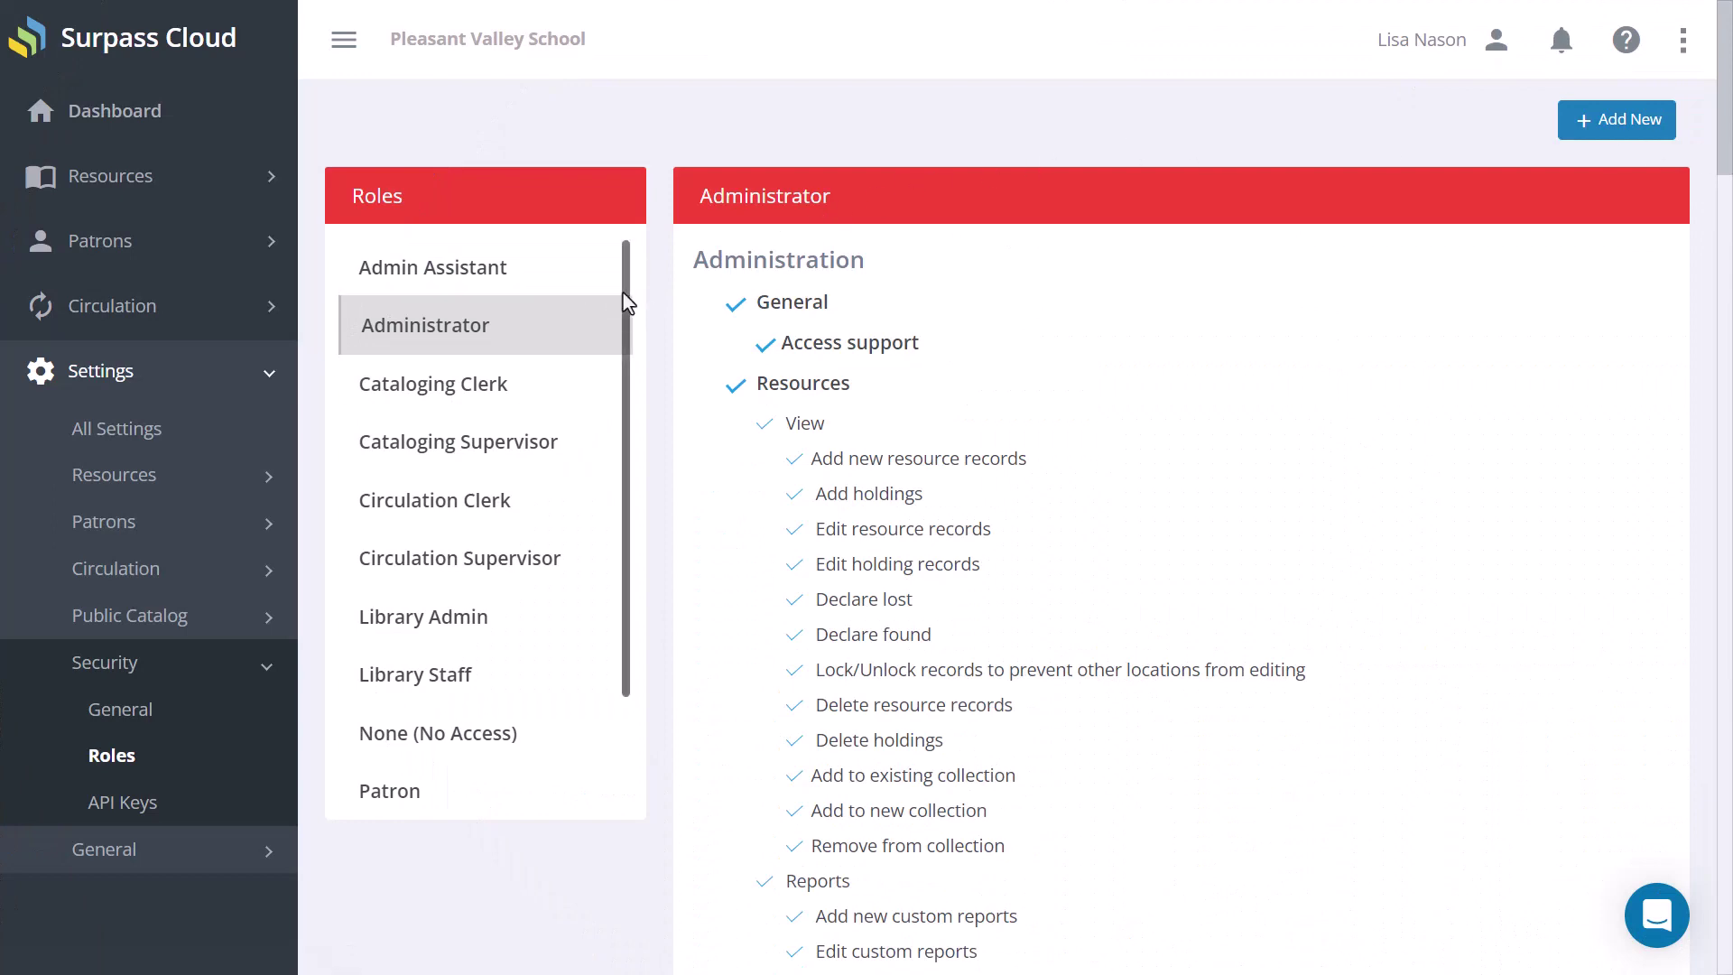
- Compare the Circulation Clerk, Patron and Administrator role permissions on the reloaded Roles page
left_click_drag(626, 300, 611, 417)
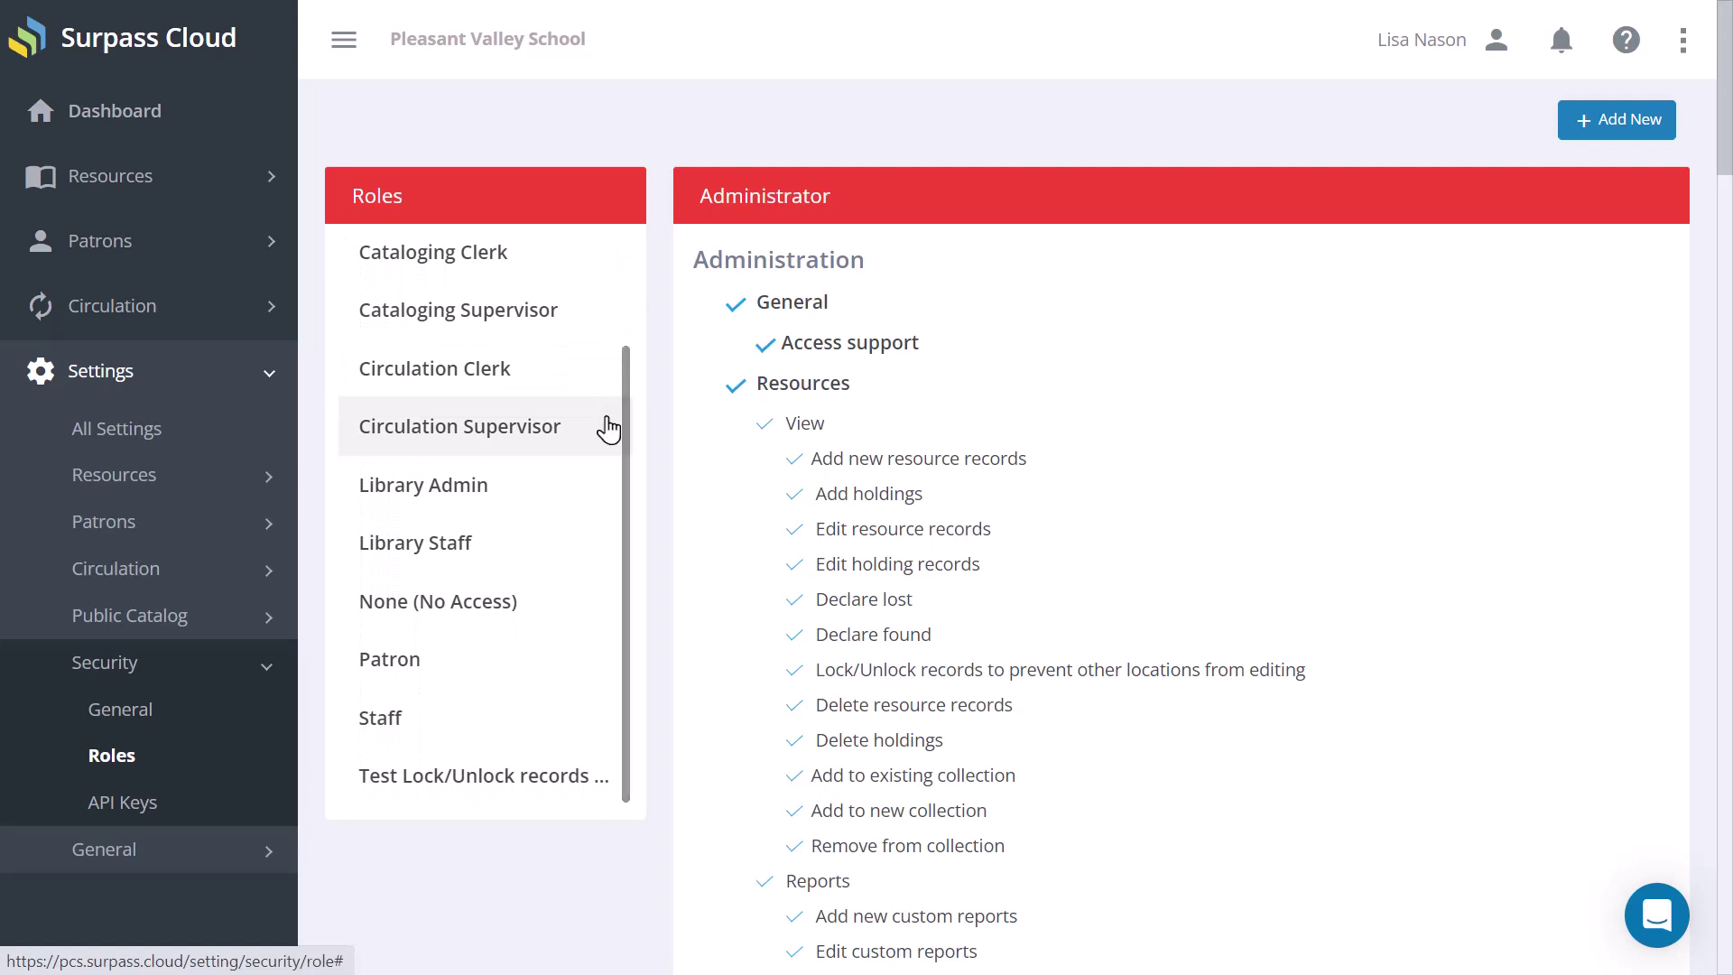
left_click(417, 378)
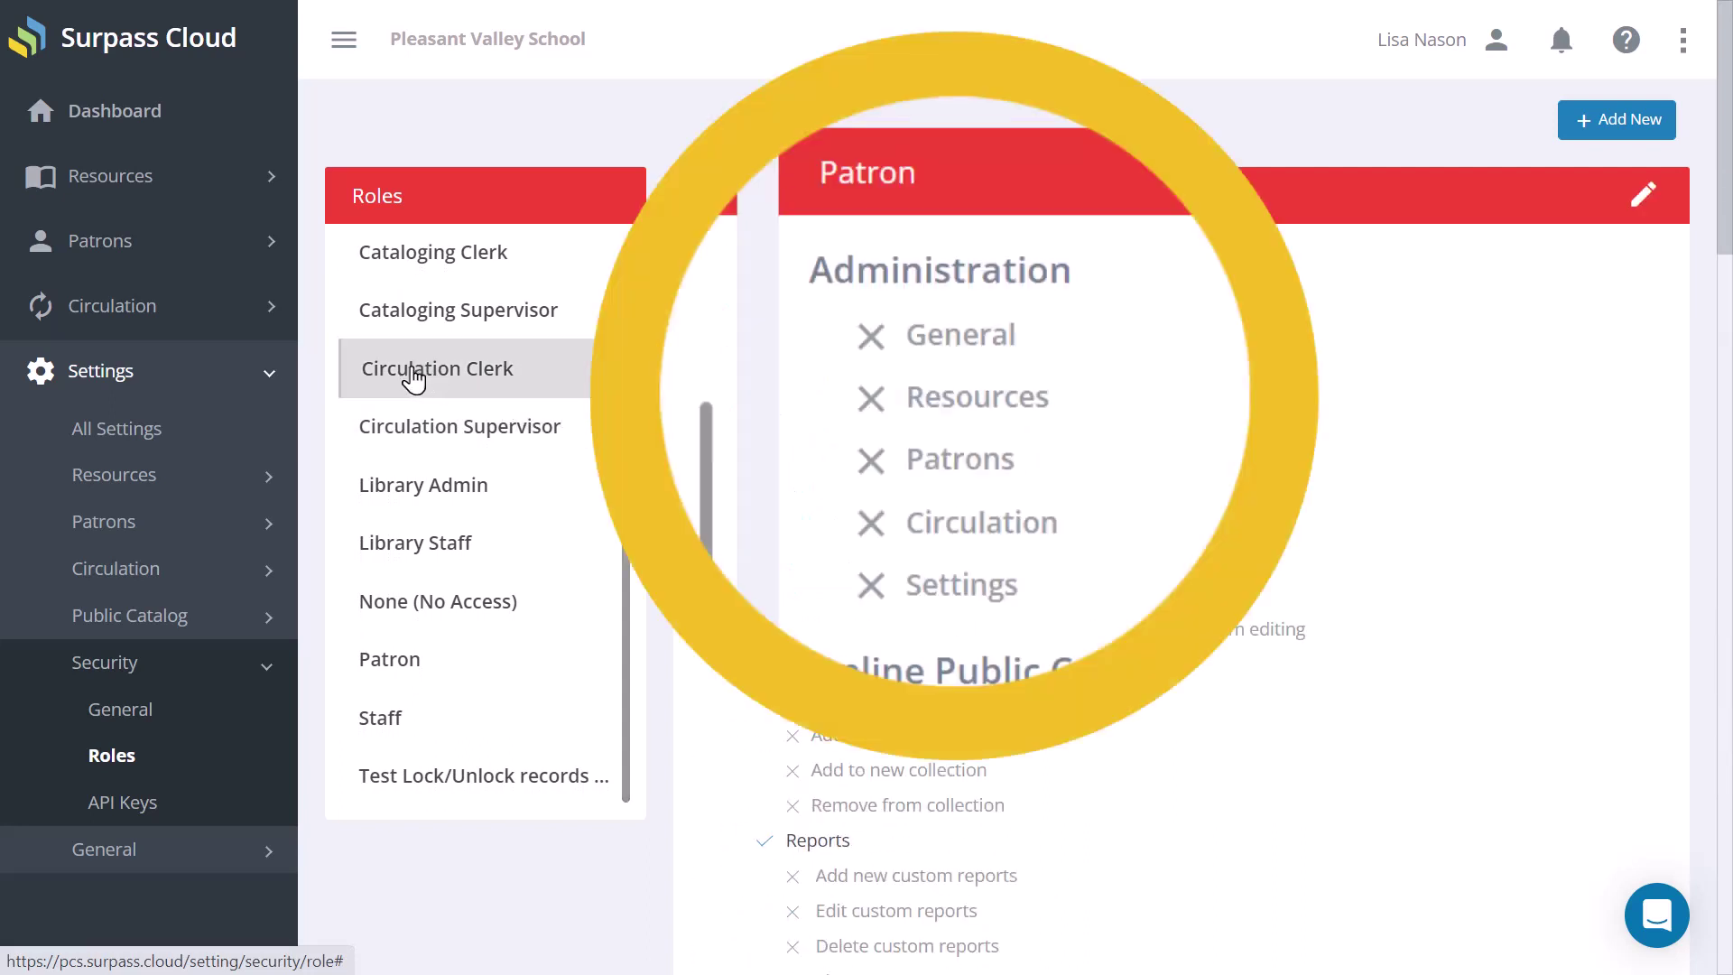
left_click(113, 758)
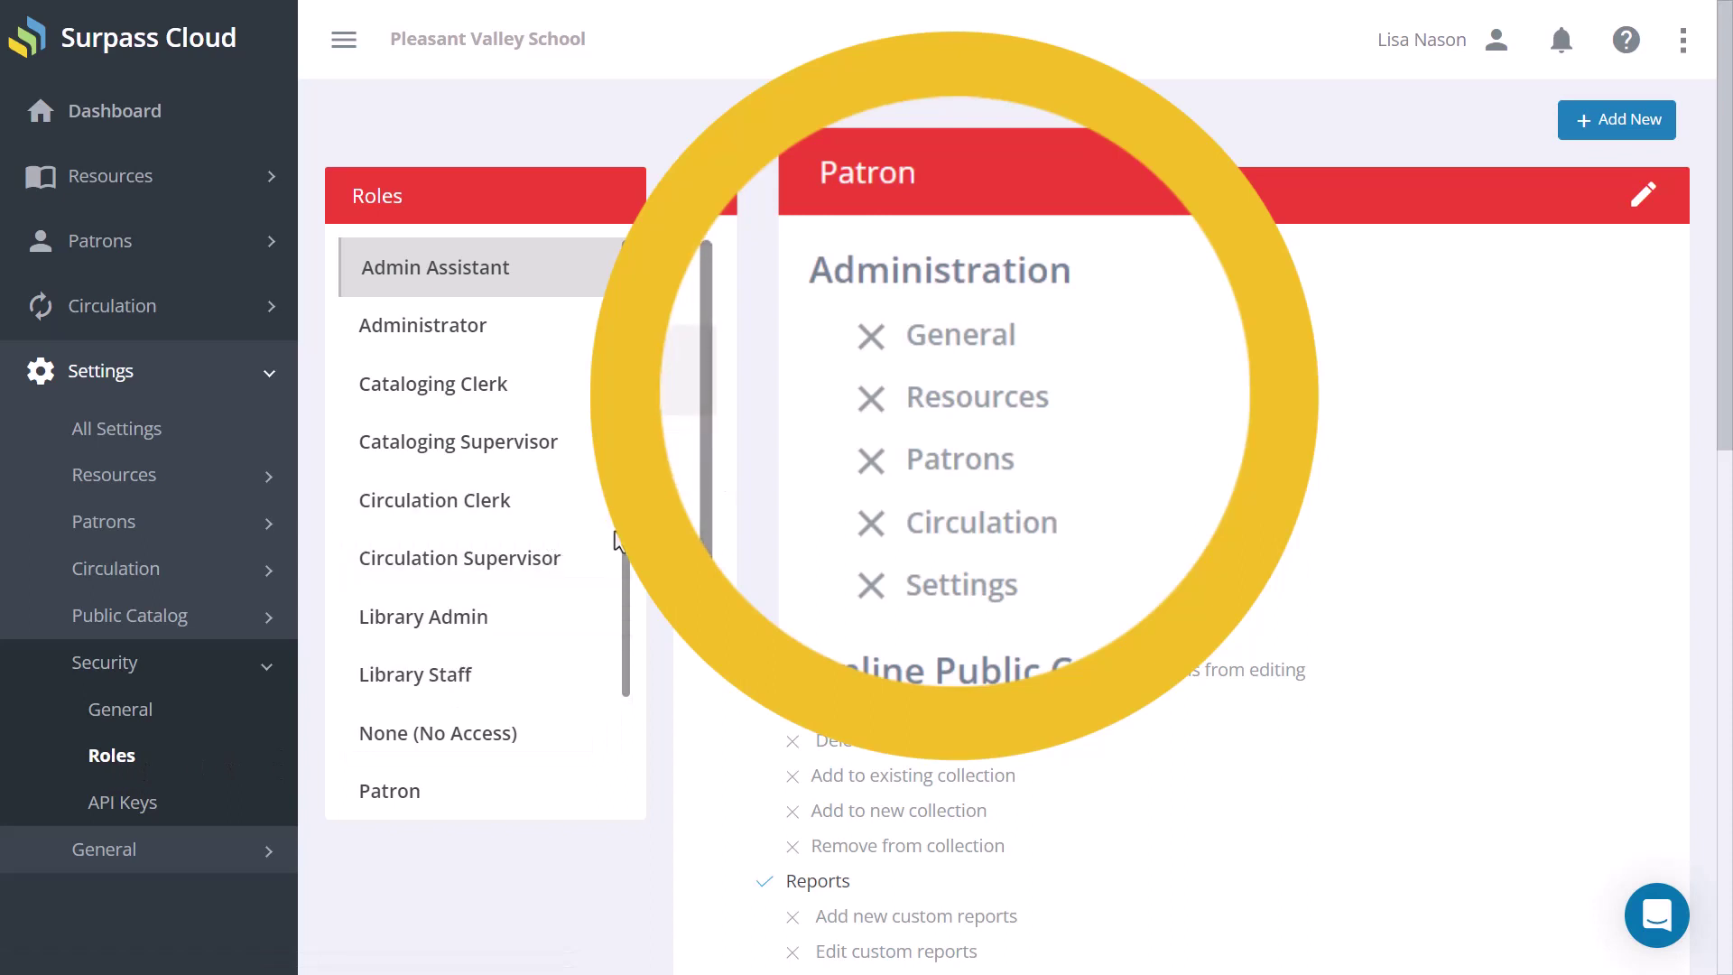
left_click_drag(626, 538, 615, 646)
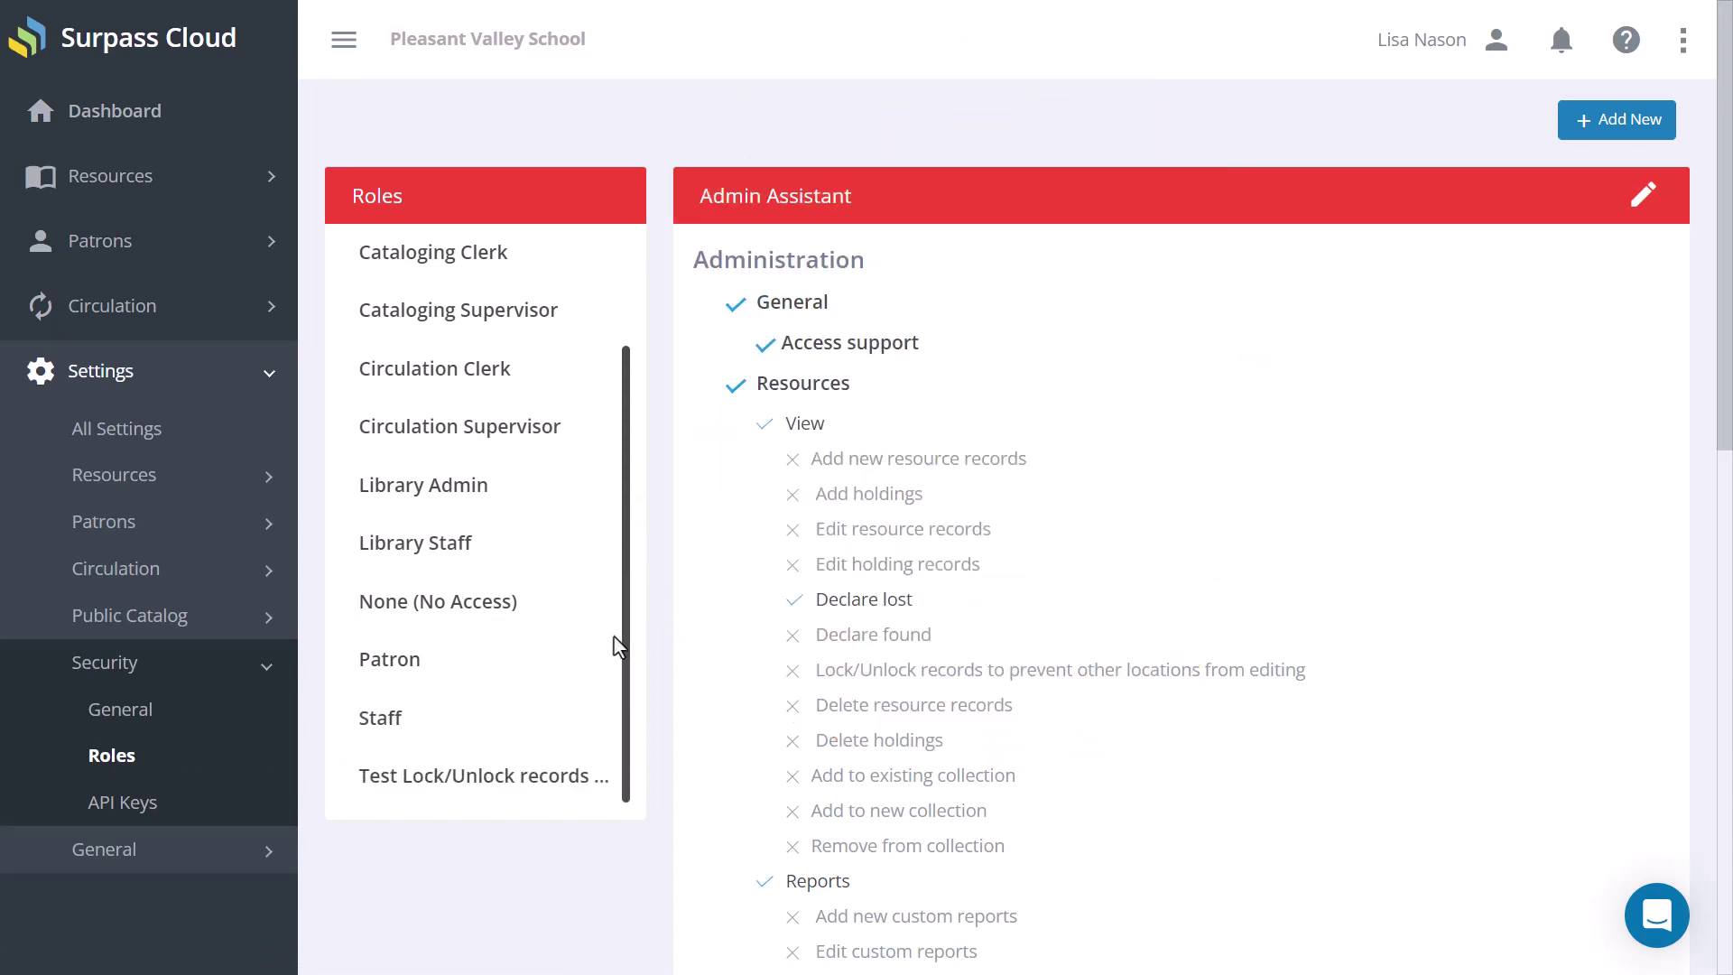
left_click(395, 668)
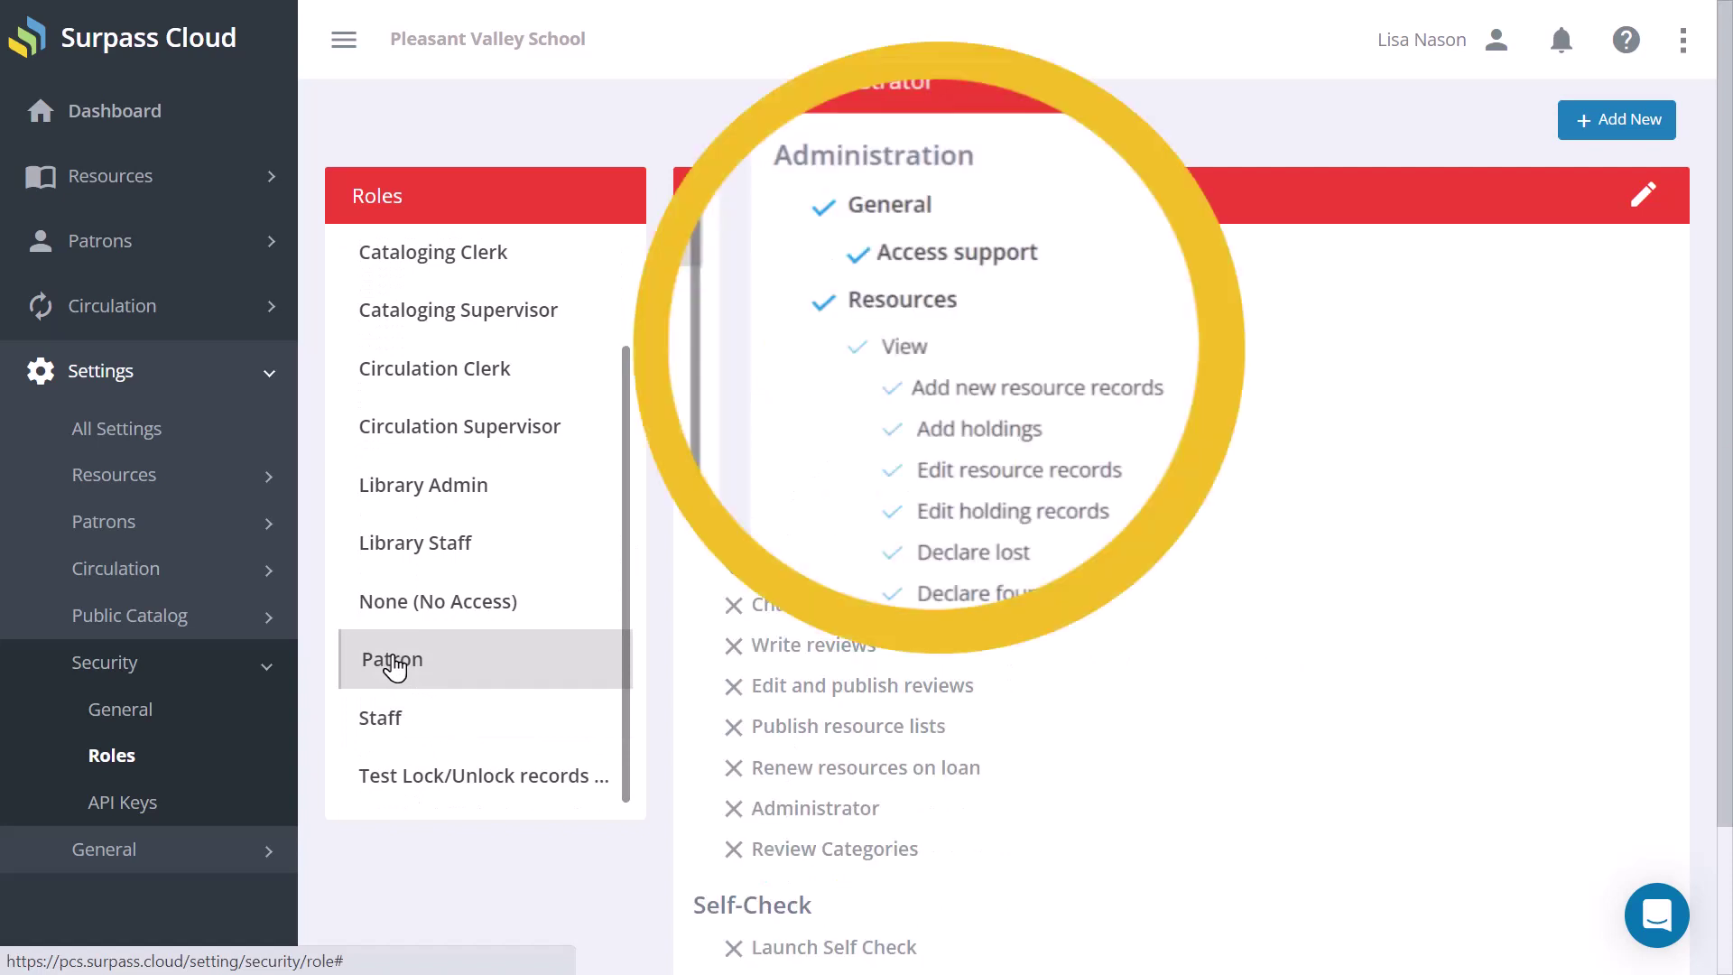
scroll(631, 503, "up", 2)
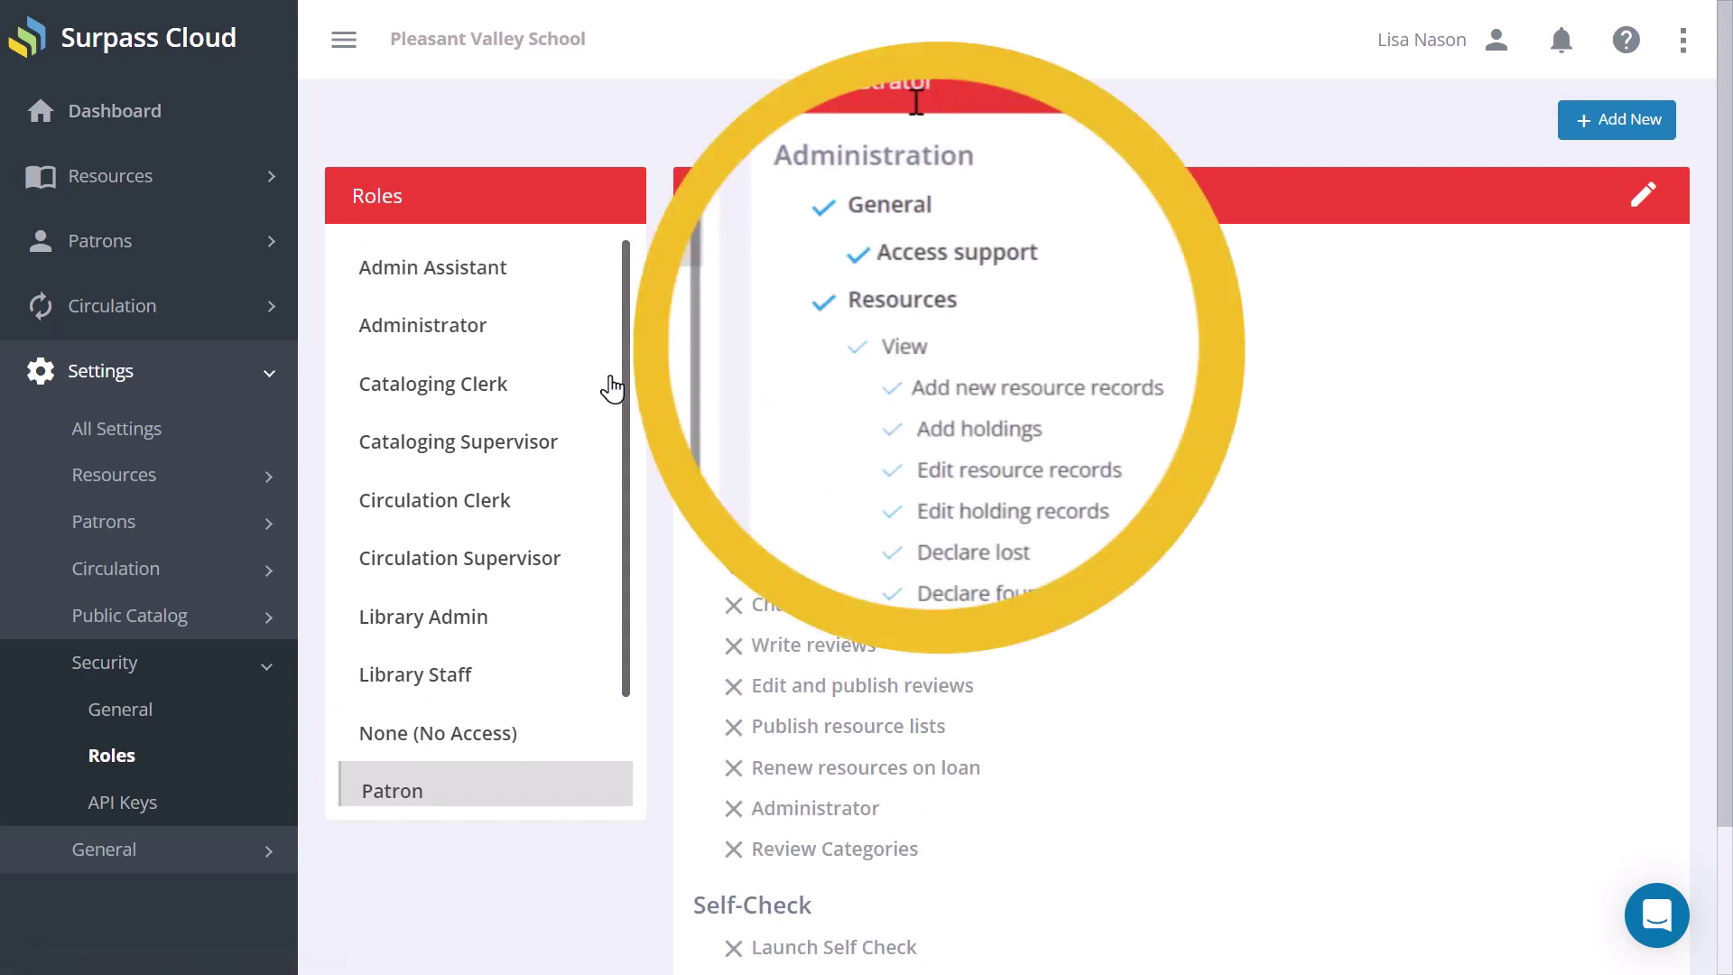
left_click(491, 327)
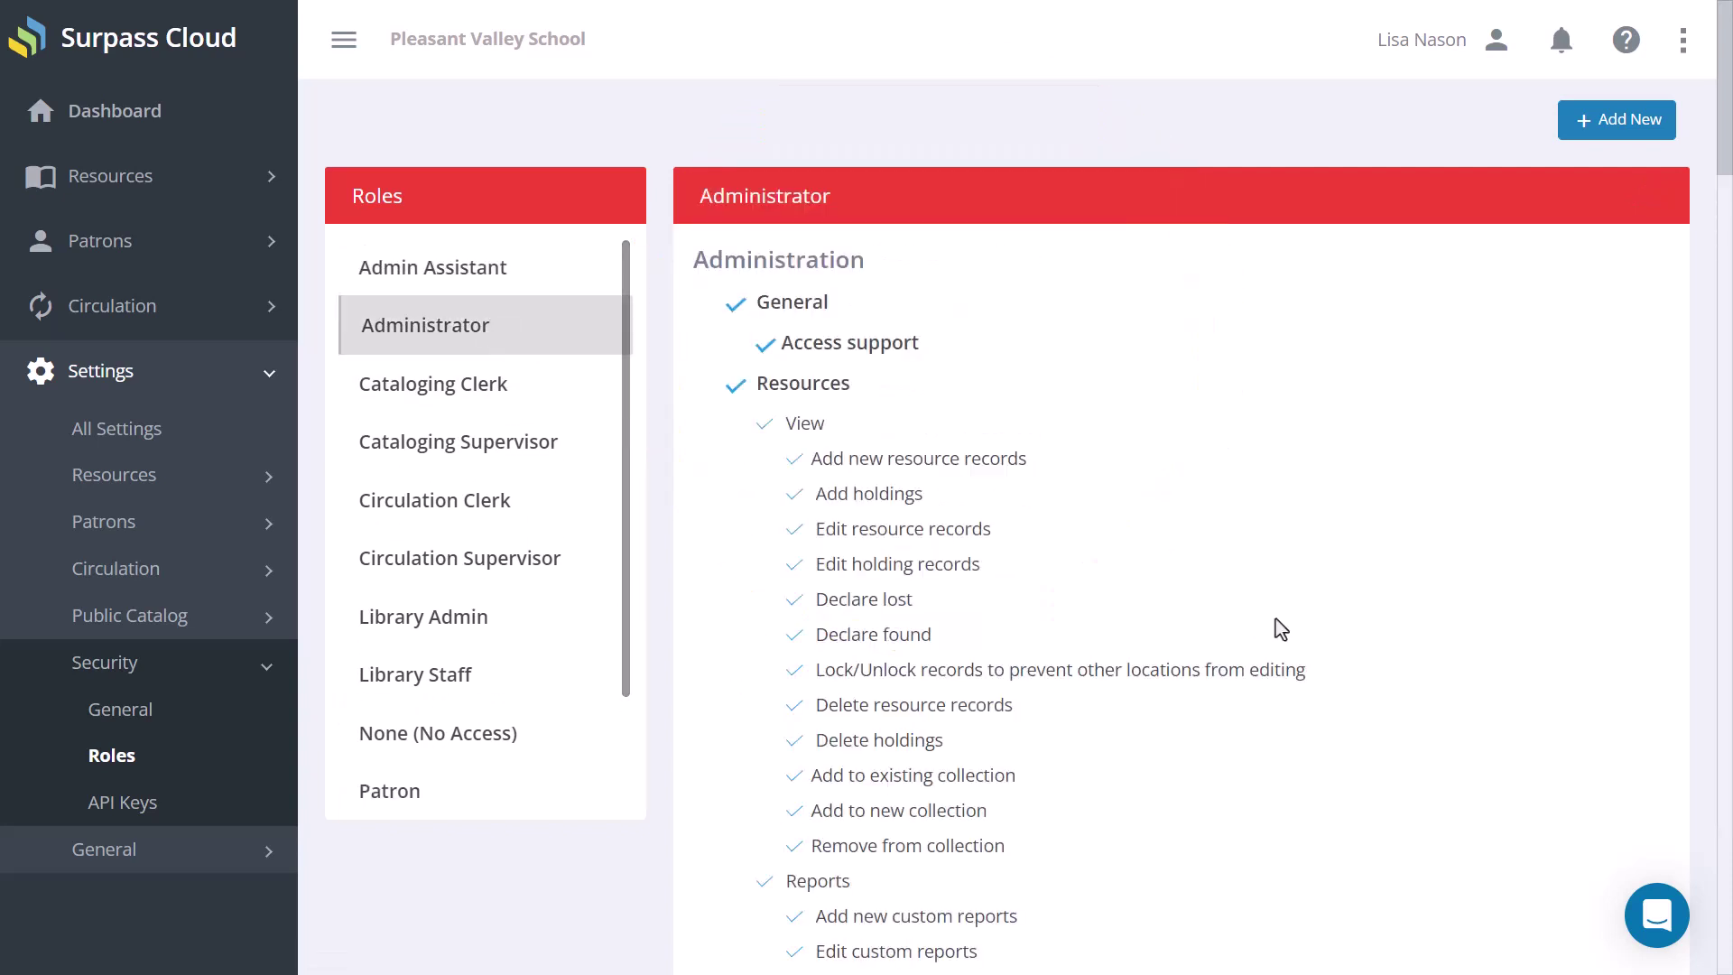
left_click_drag(1723, 124, 1724, 964)
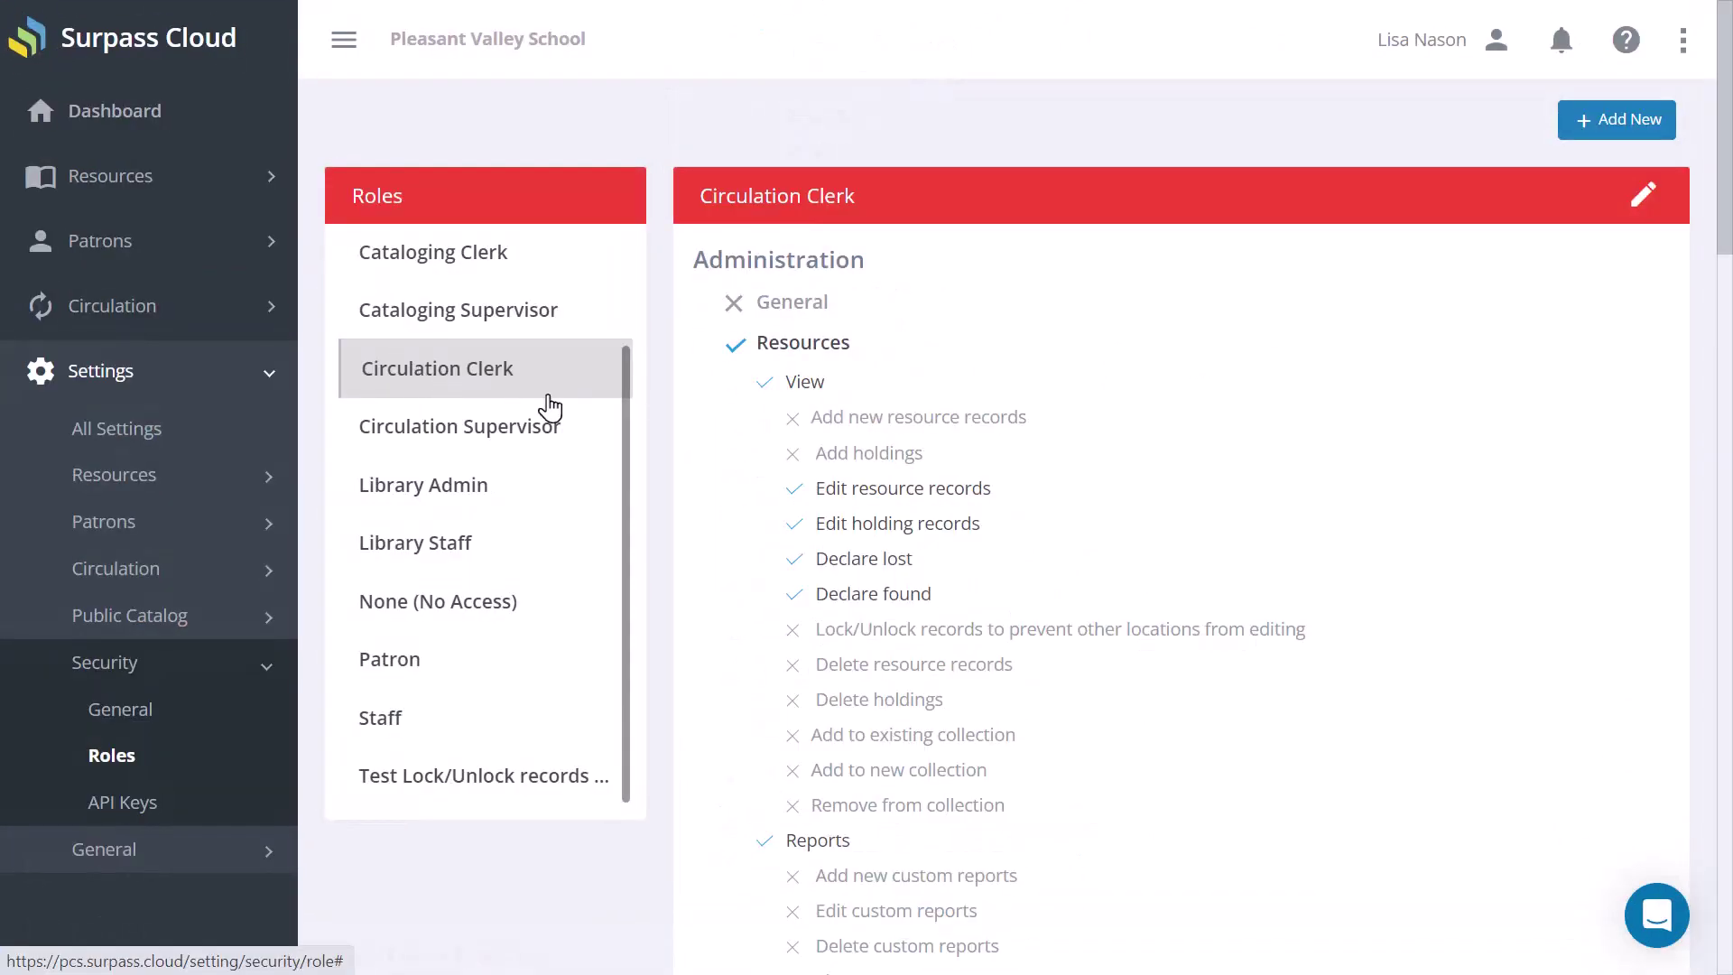
left_click(1644, 196)
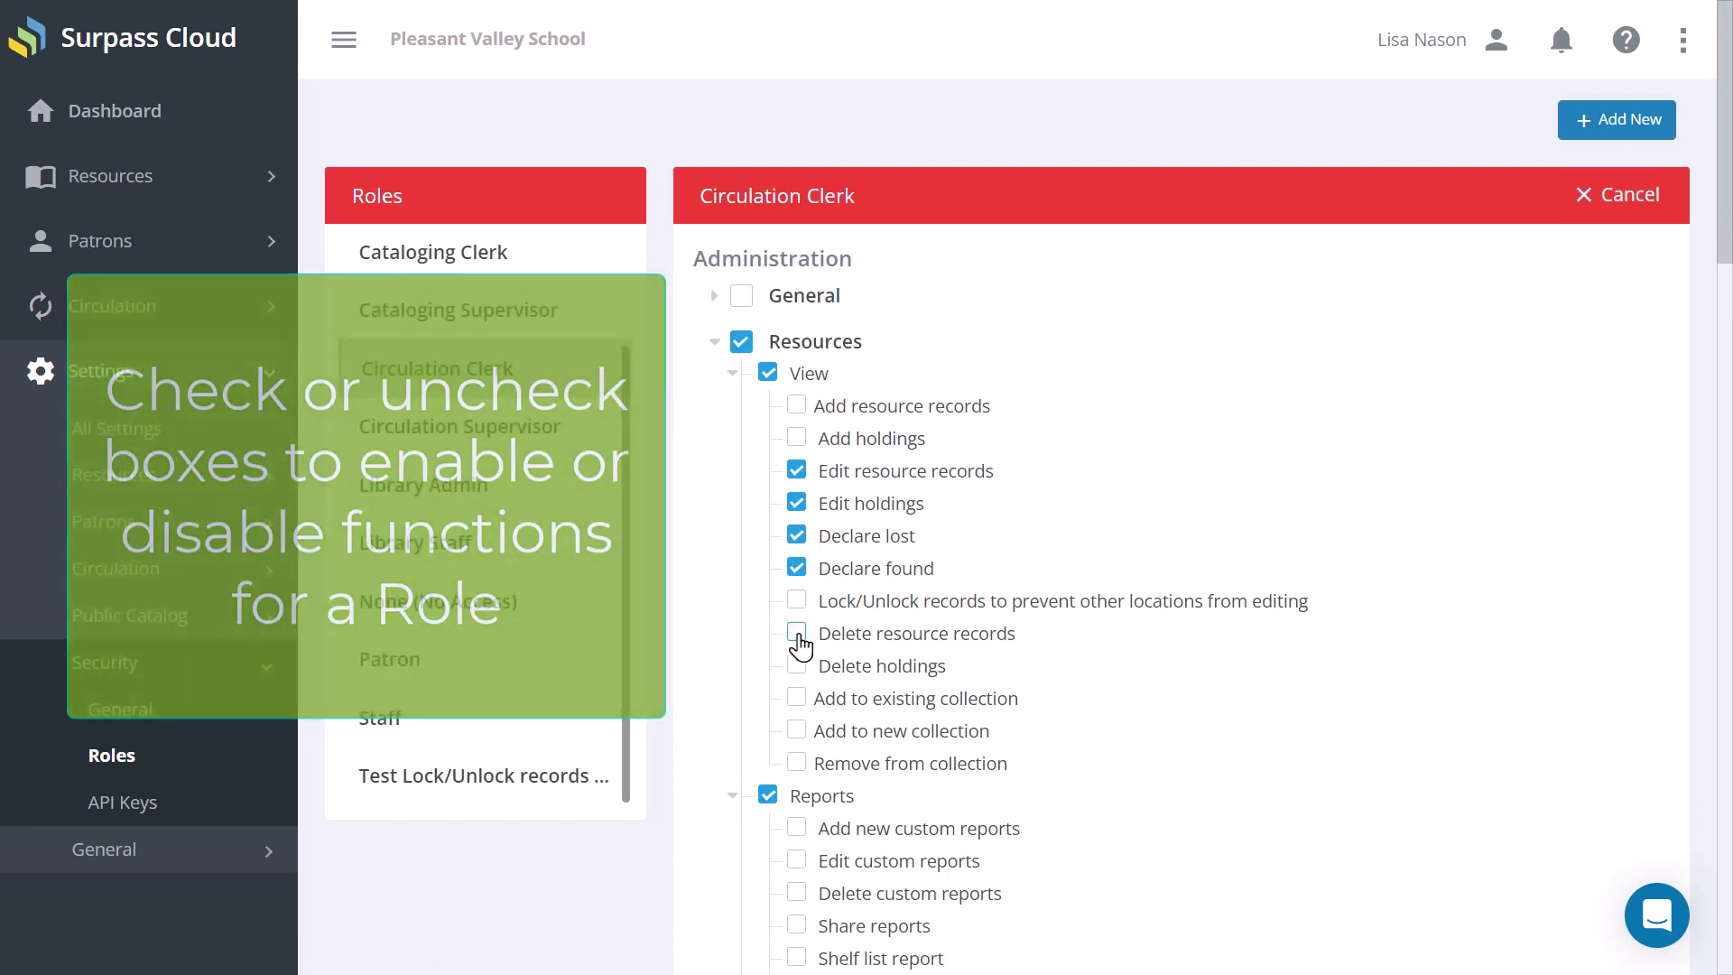
left_click(1630, 197)
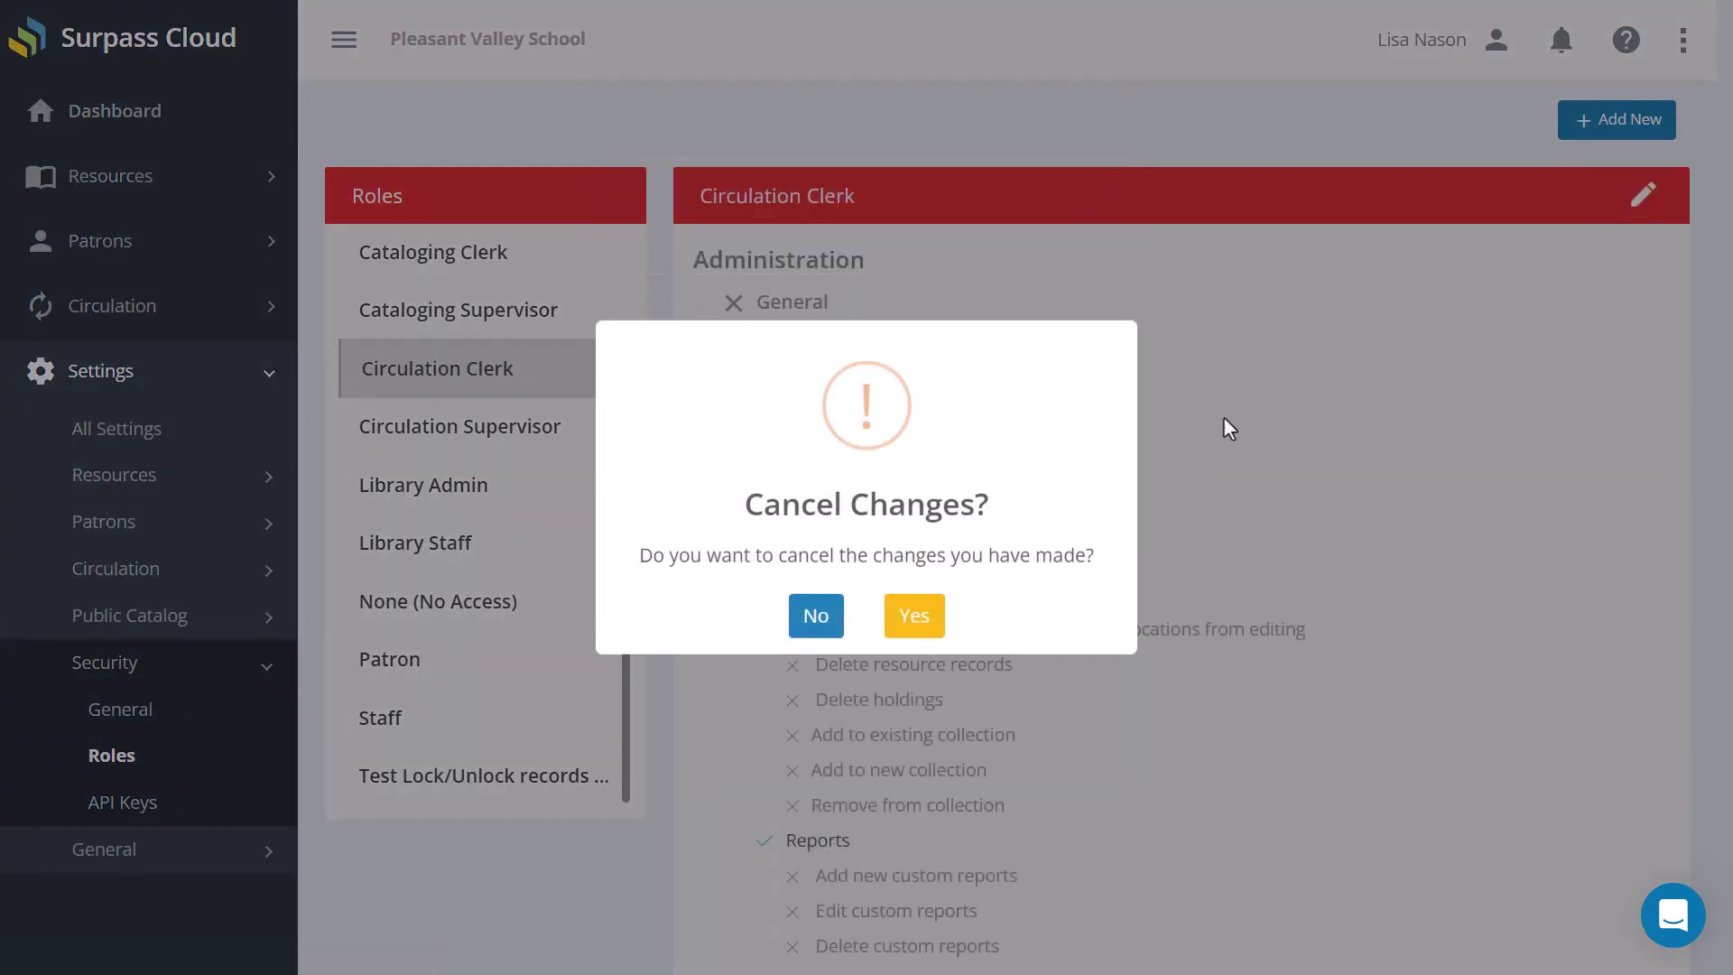
left_click(914, 612)
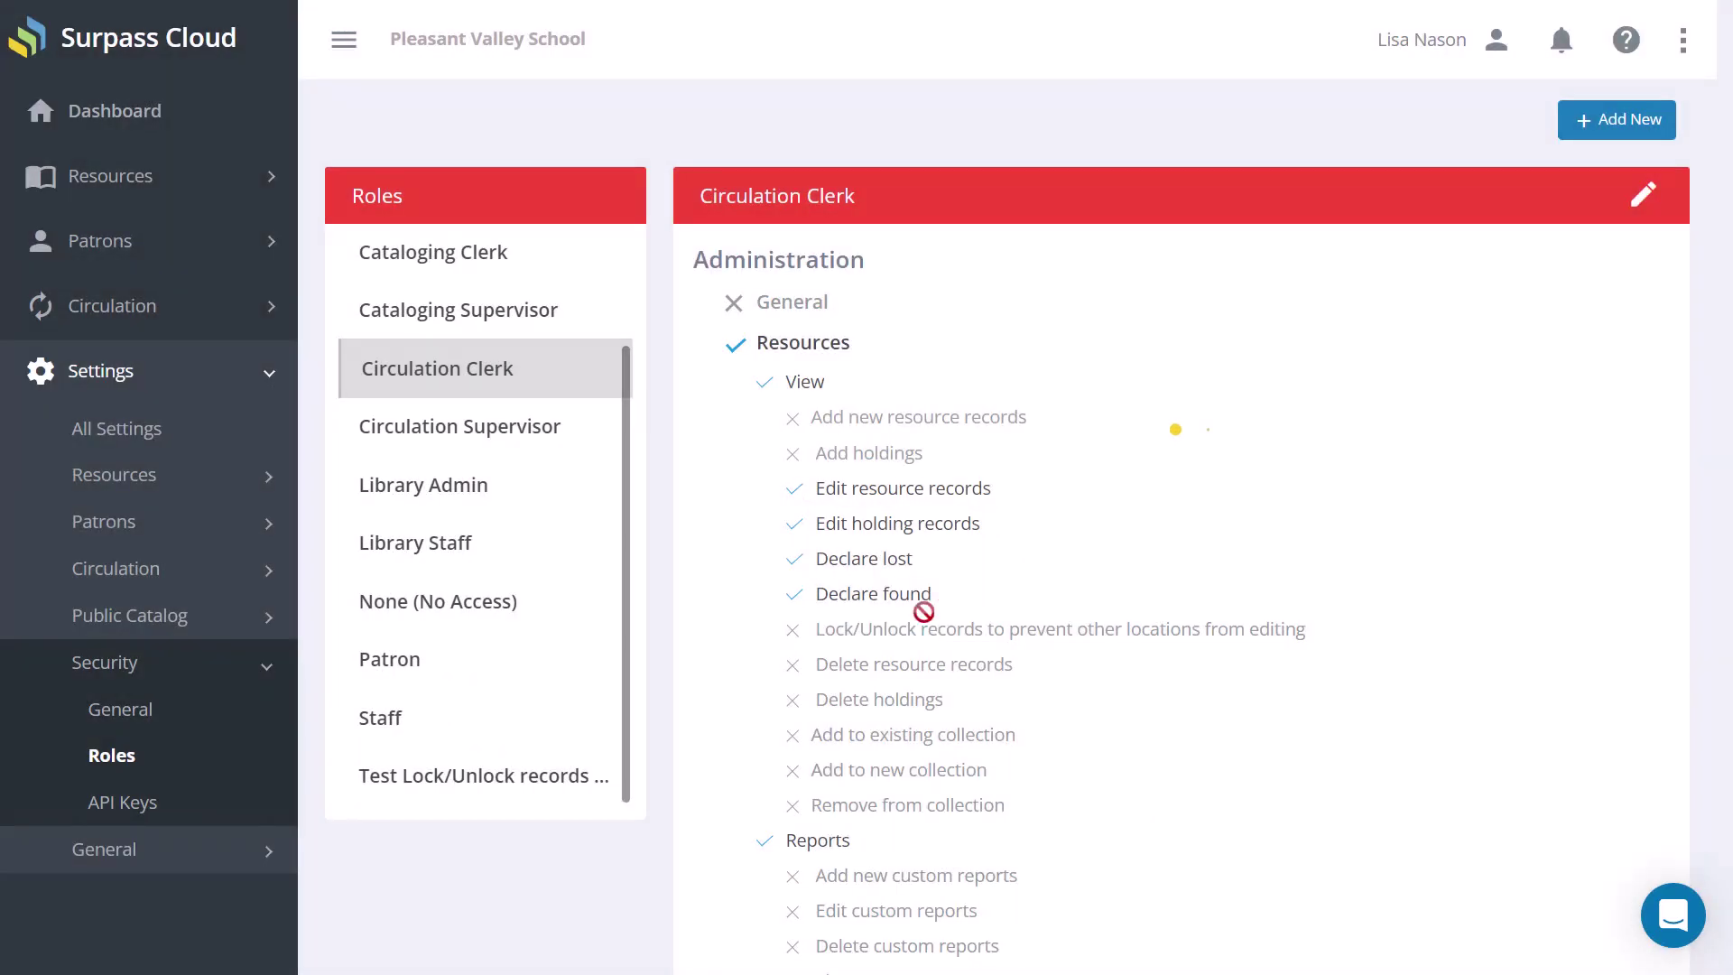
left_click(1624, 122)
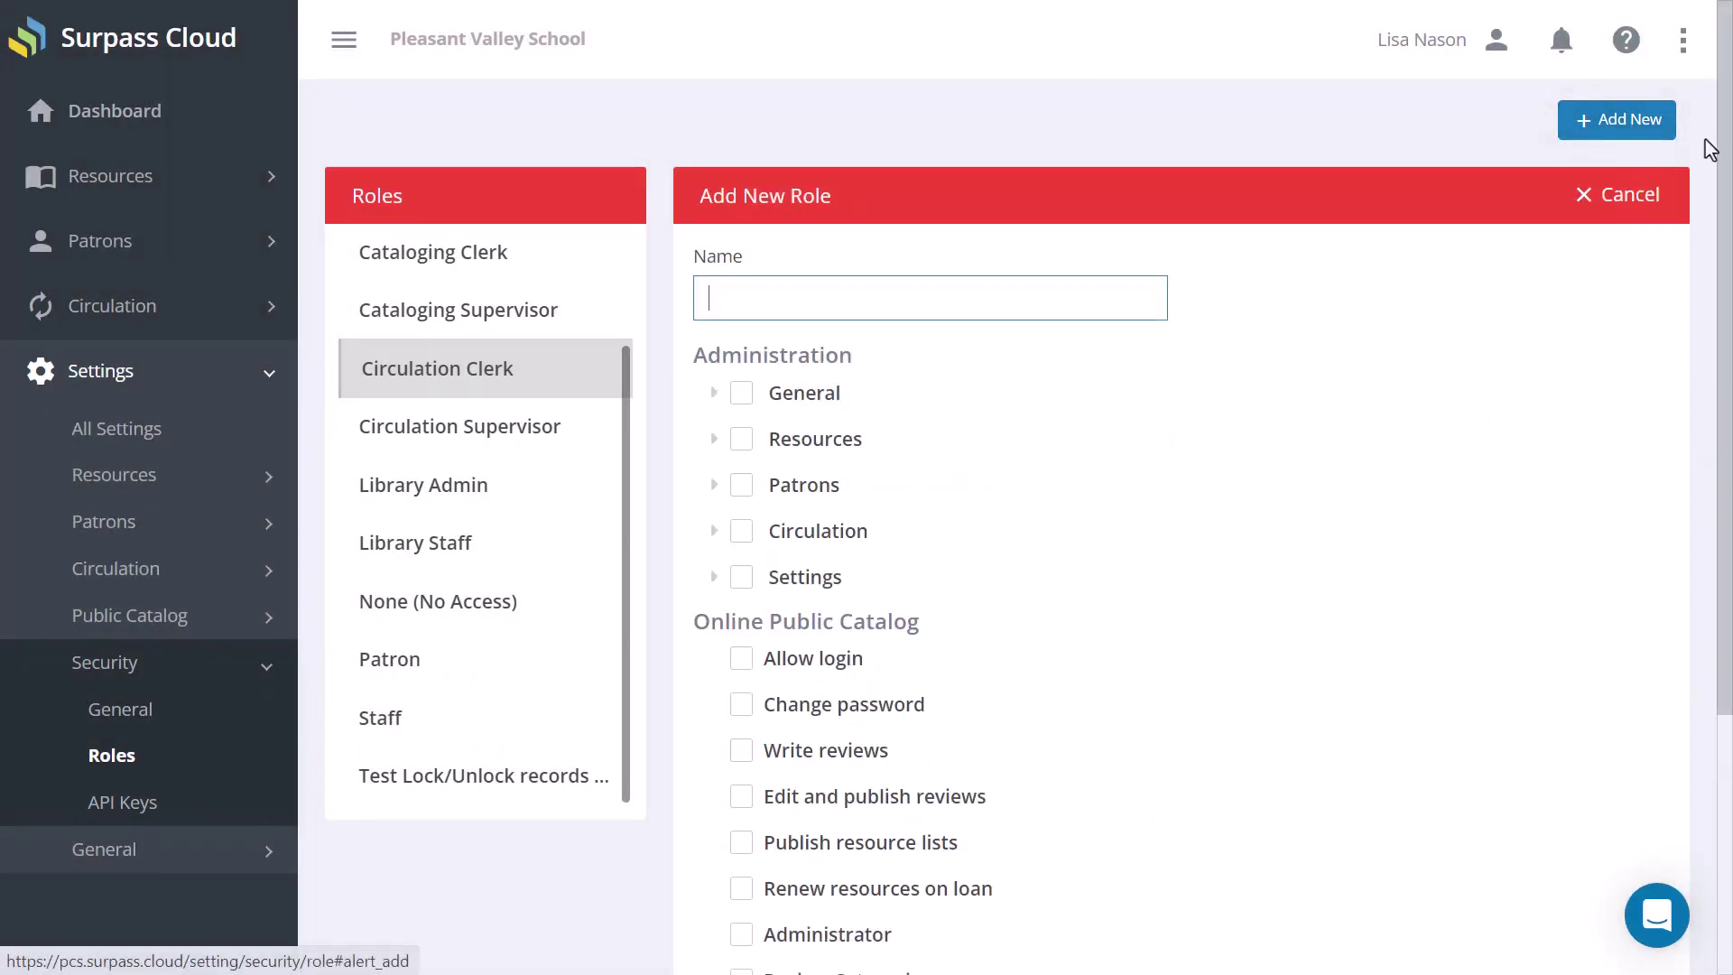
scroll(1723, 140, "down", 1)
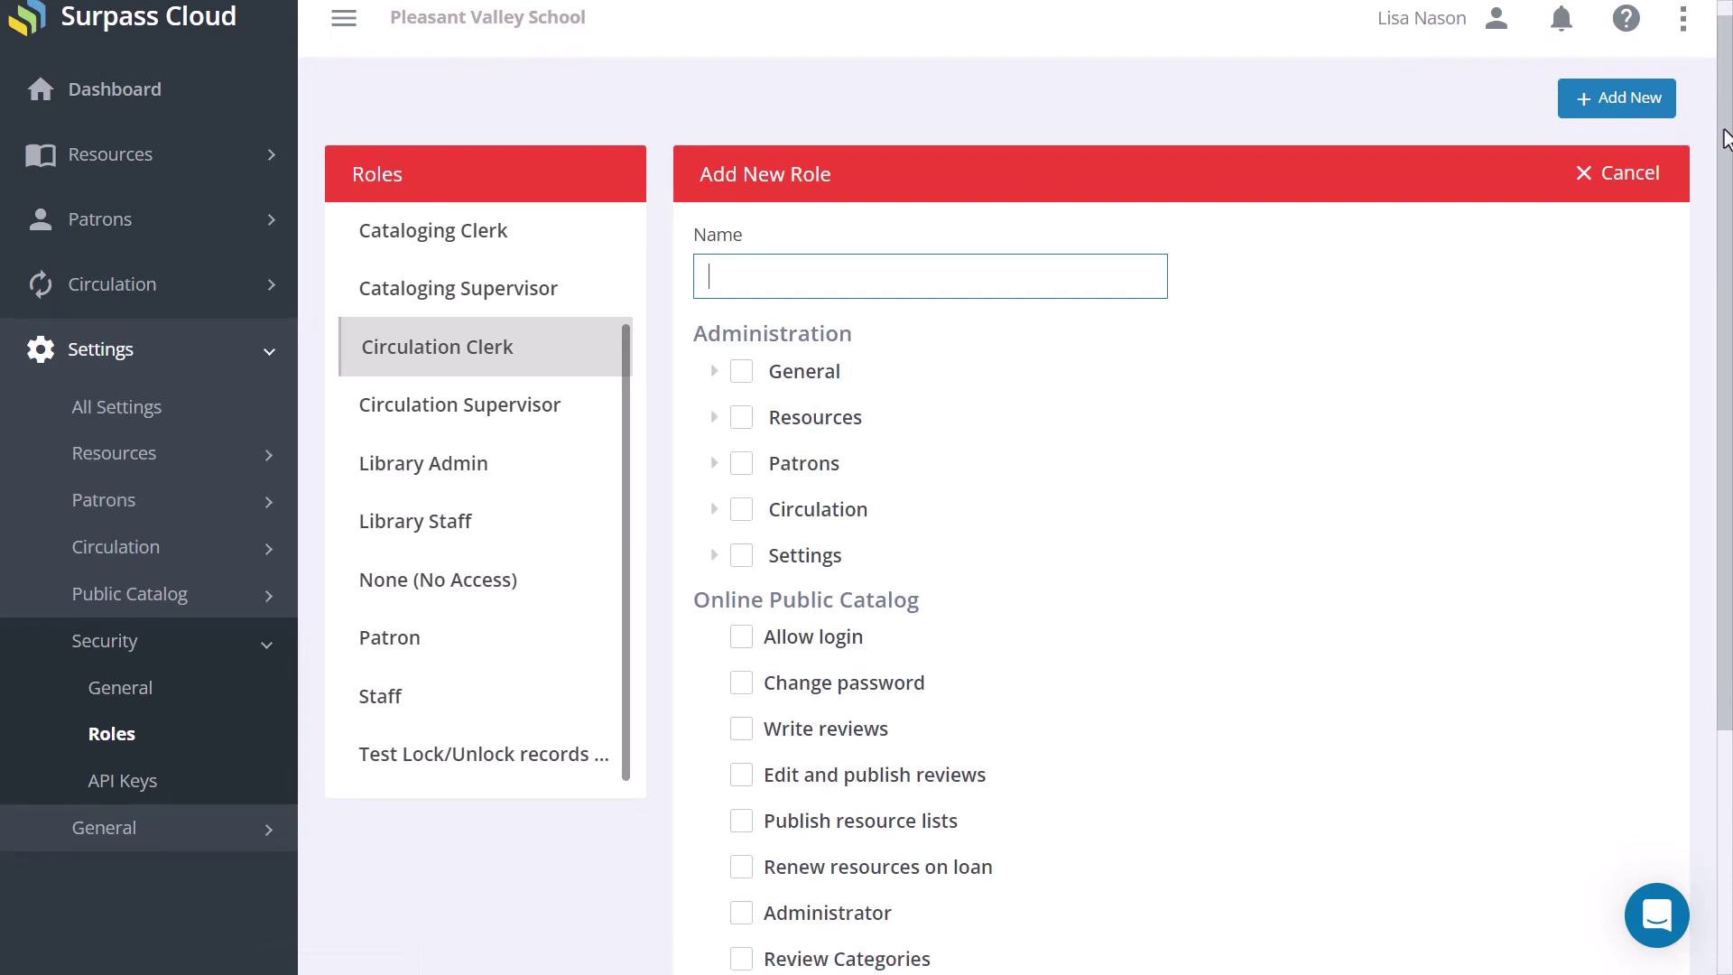
left_click_drag(1724, 140, 1724, 118)
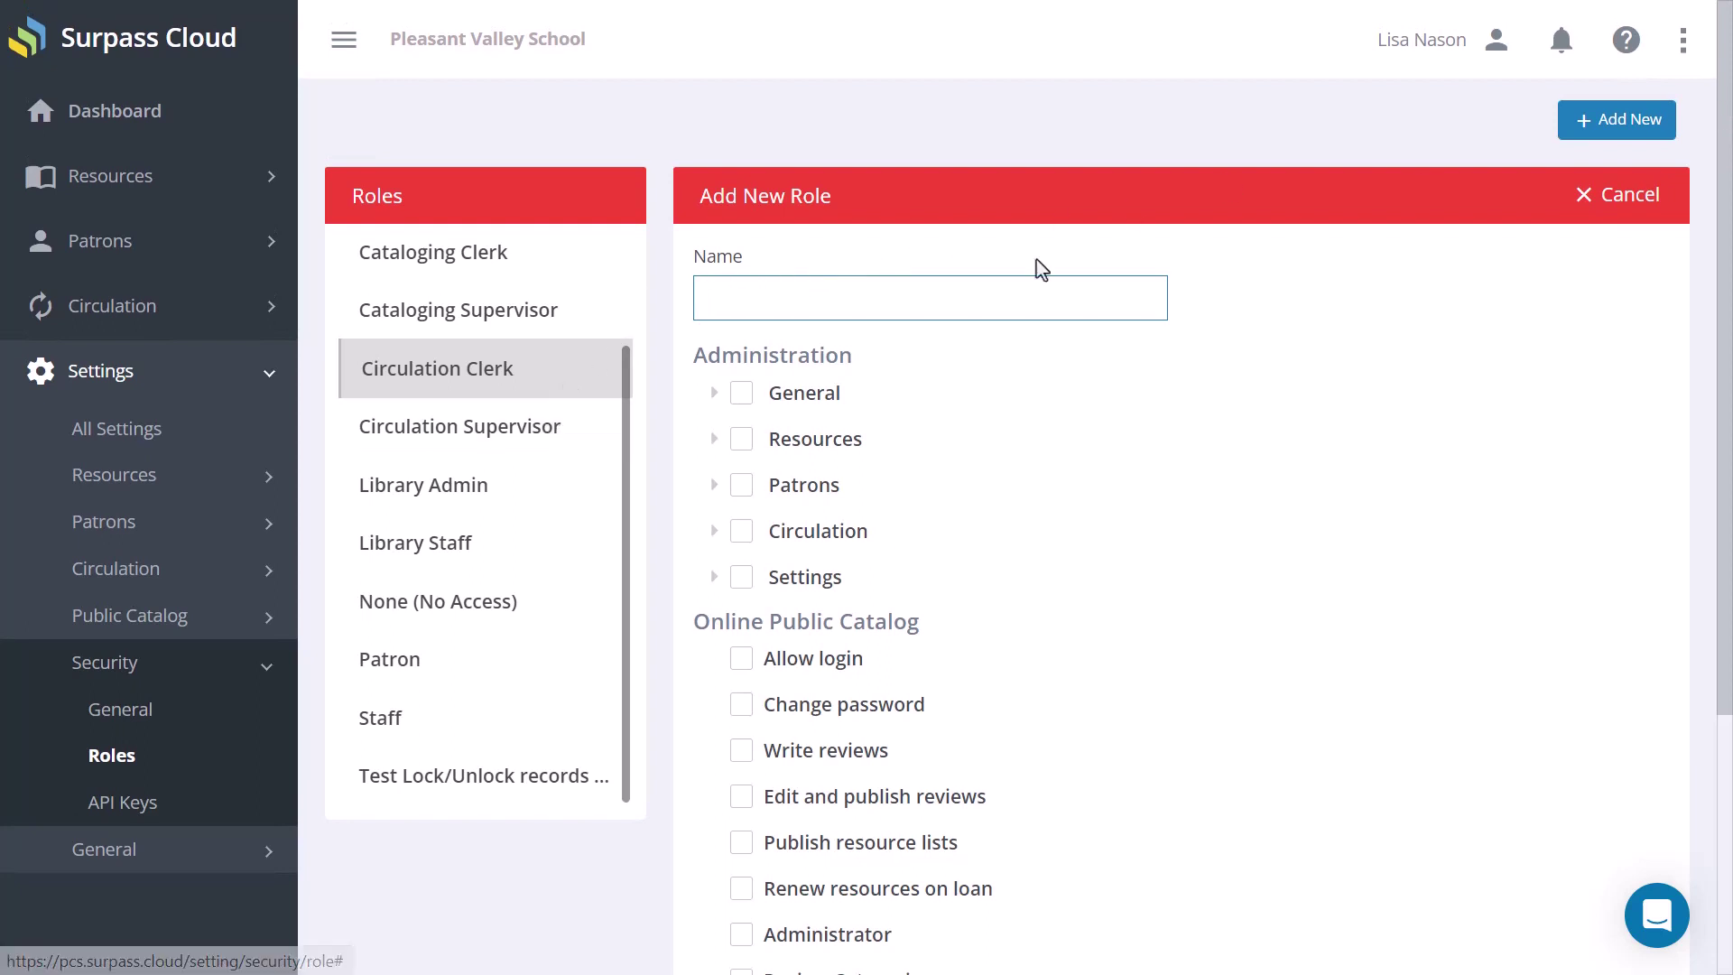
left_click(1633, 196)
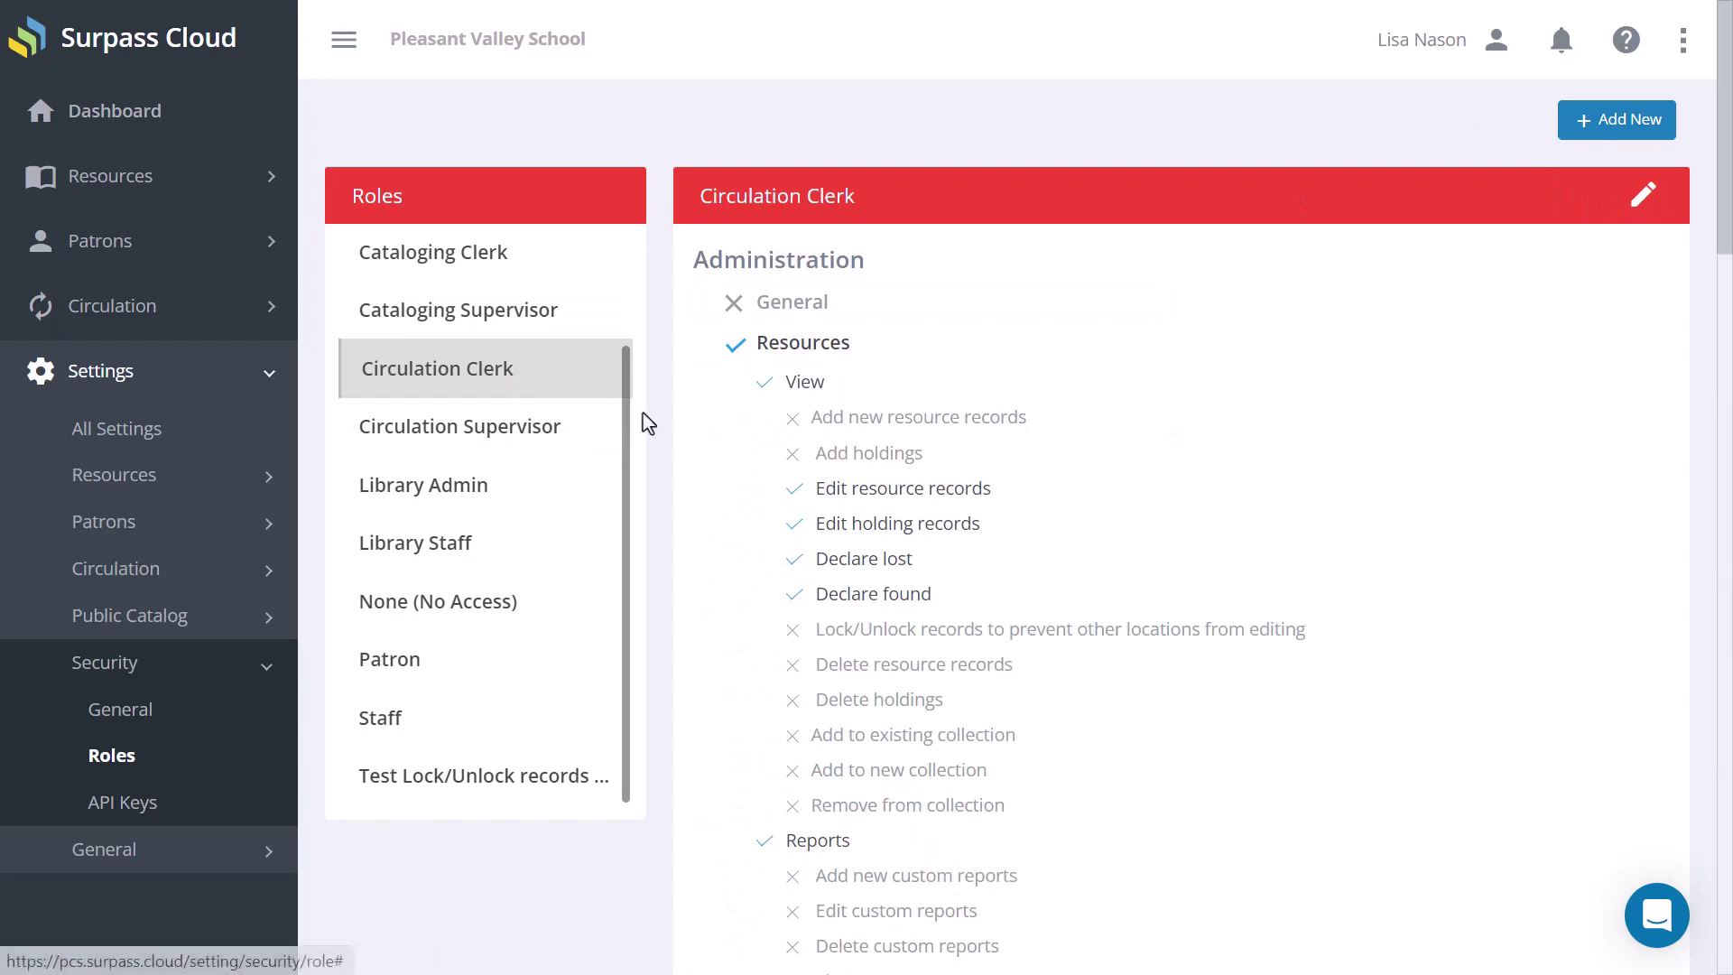
- Open Circulation Rules and view Reference rule 29, which disallows checkout
left_click_drag(625, 412, 630, 321)
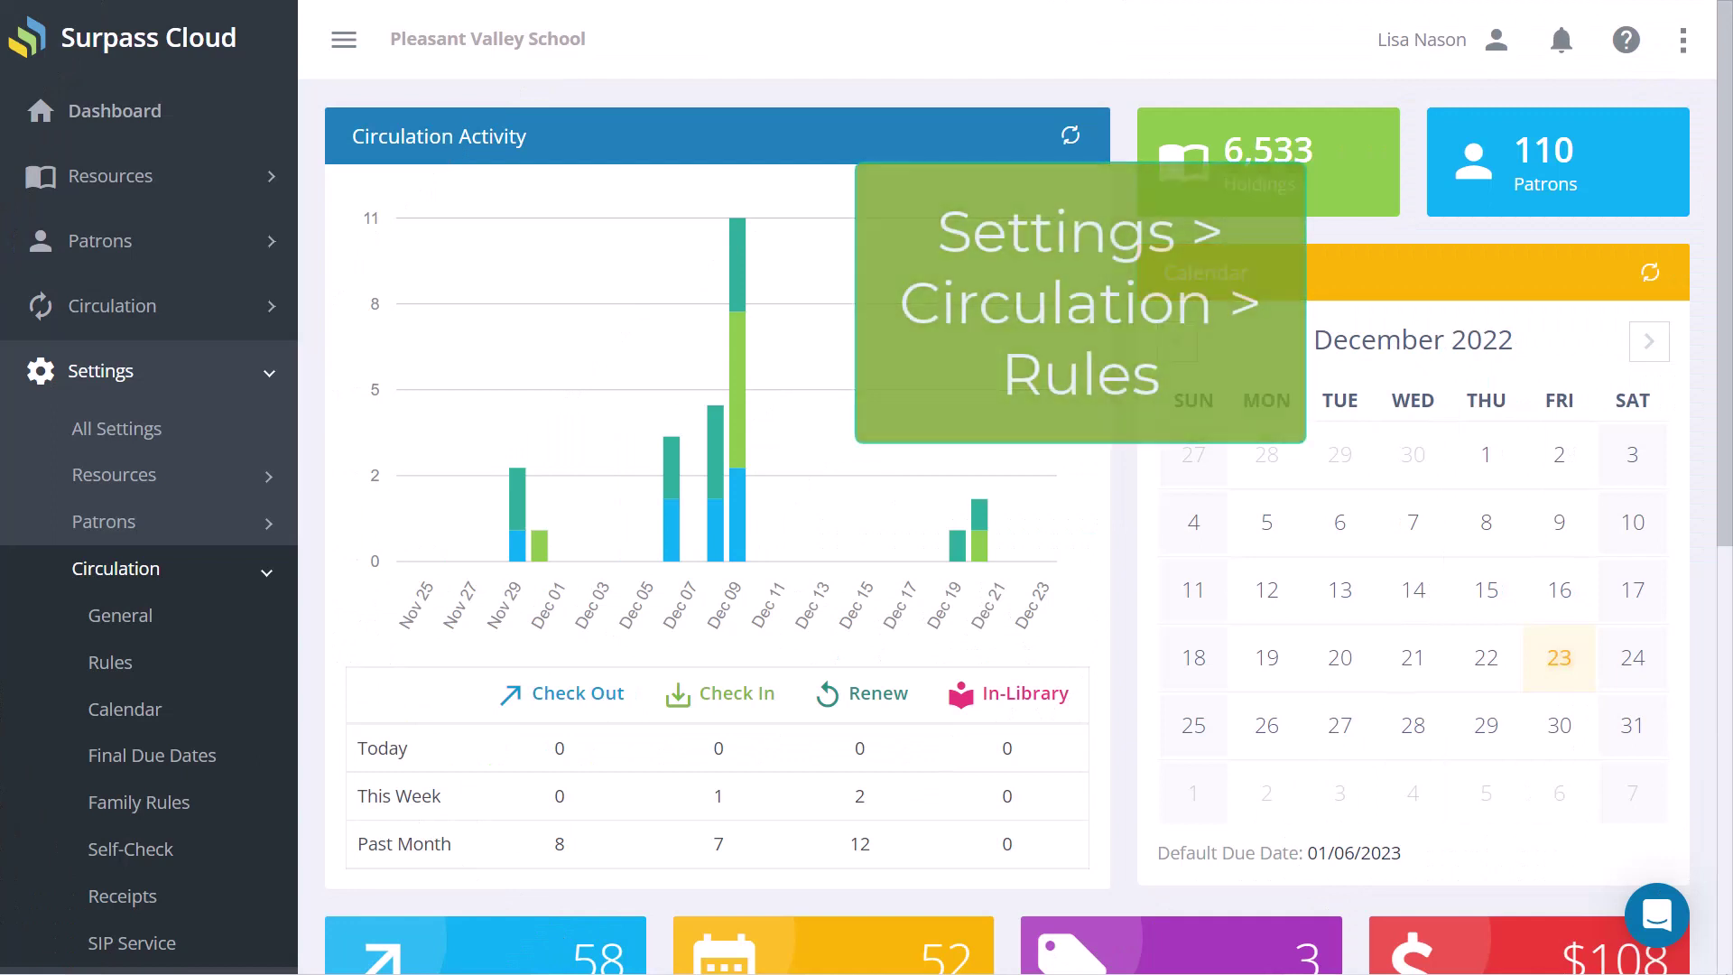
left_click(124, 669)
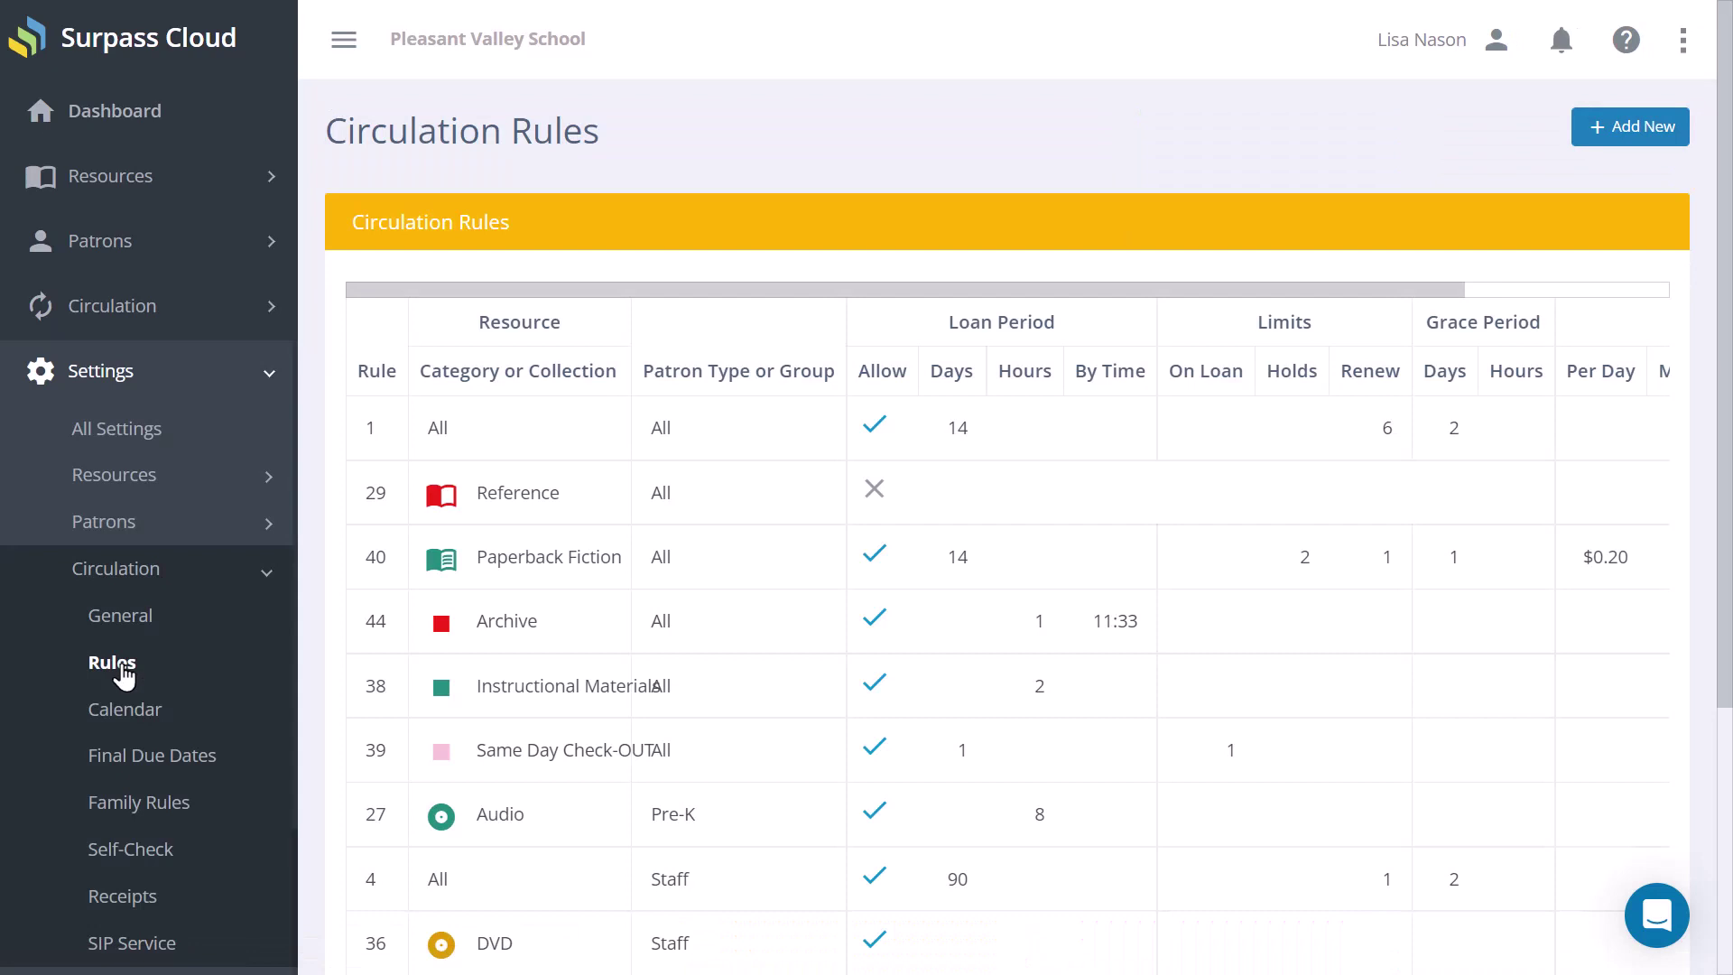
double_click(534, 505)
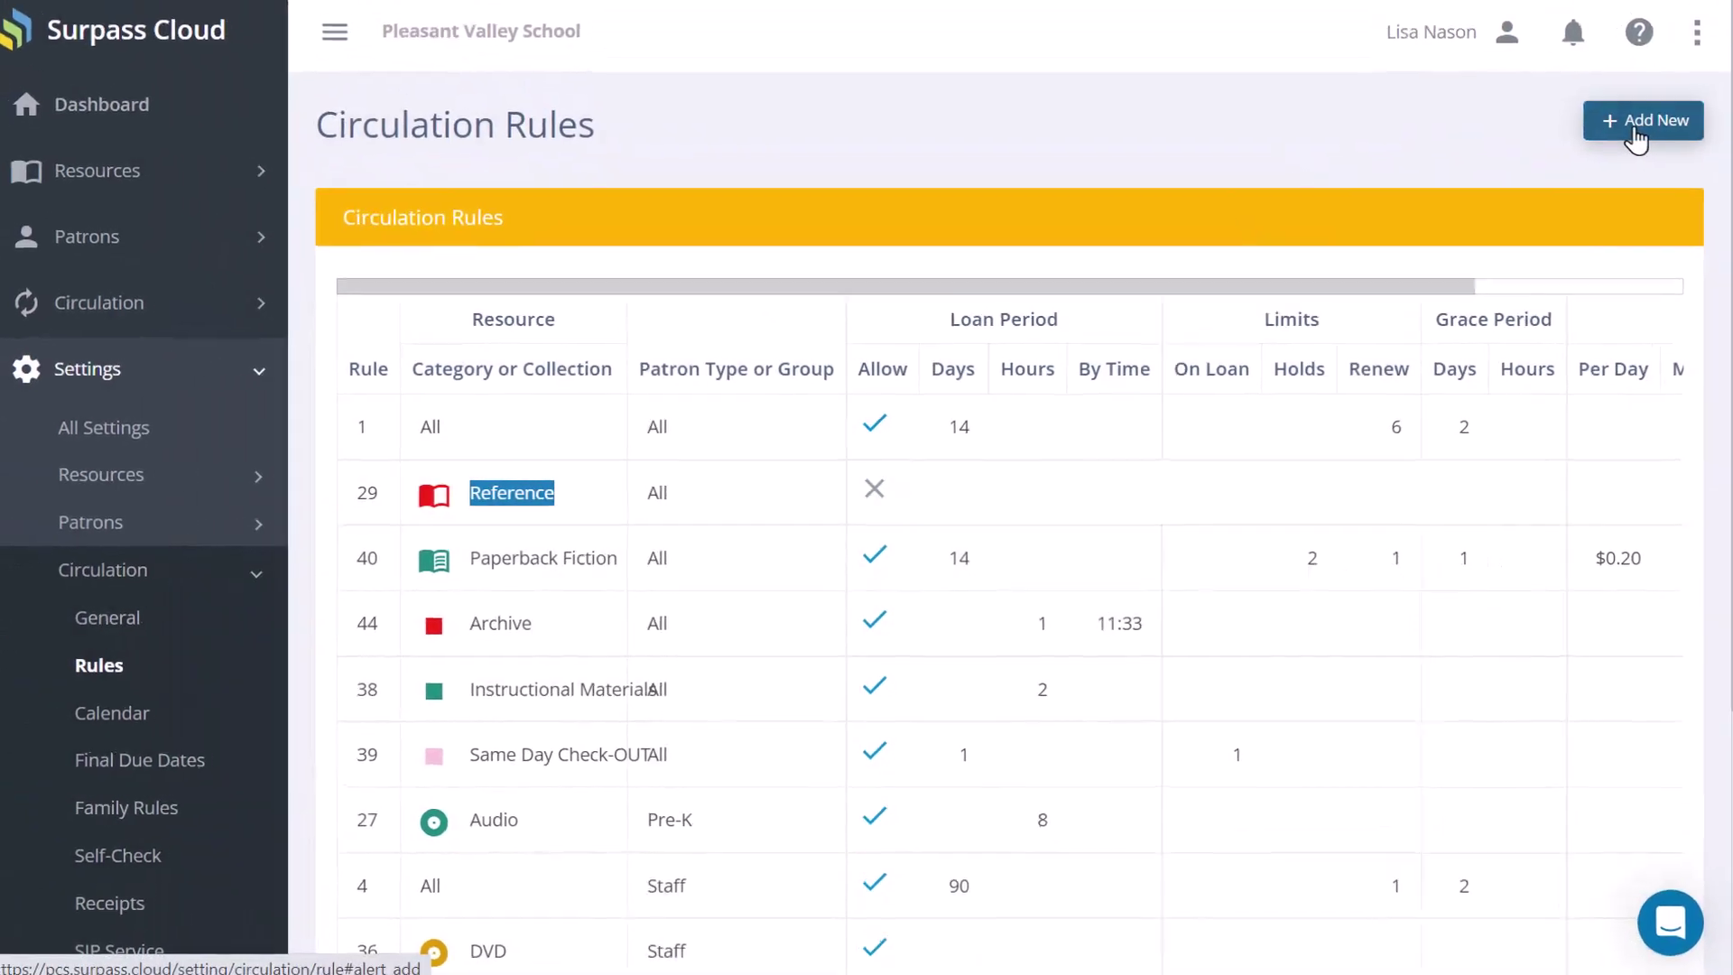
- Start a new circulation rule for Reference resources and Staff patrons
left_click(1630, 127)
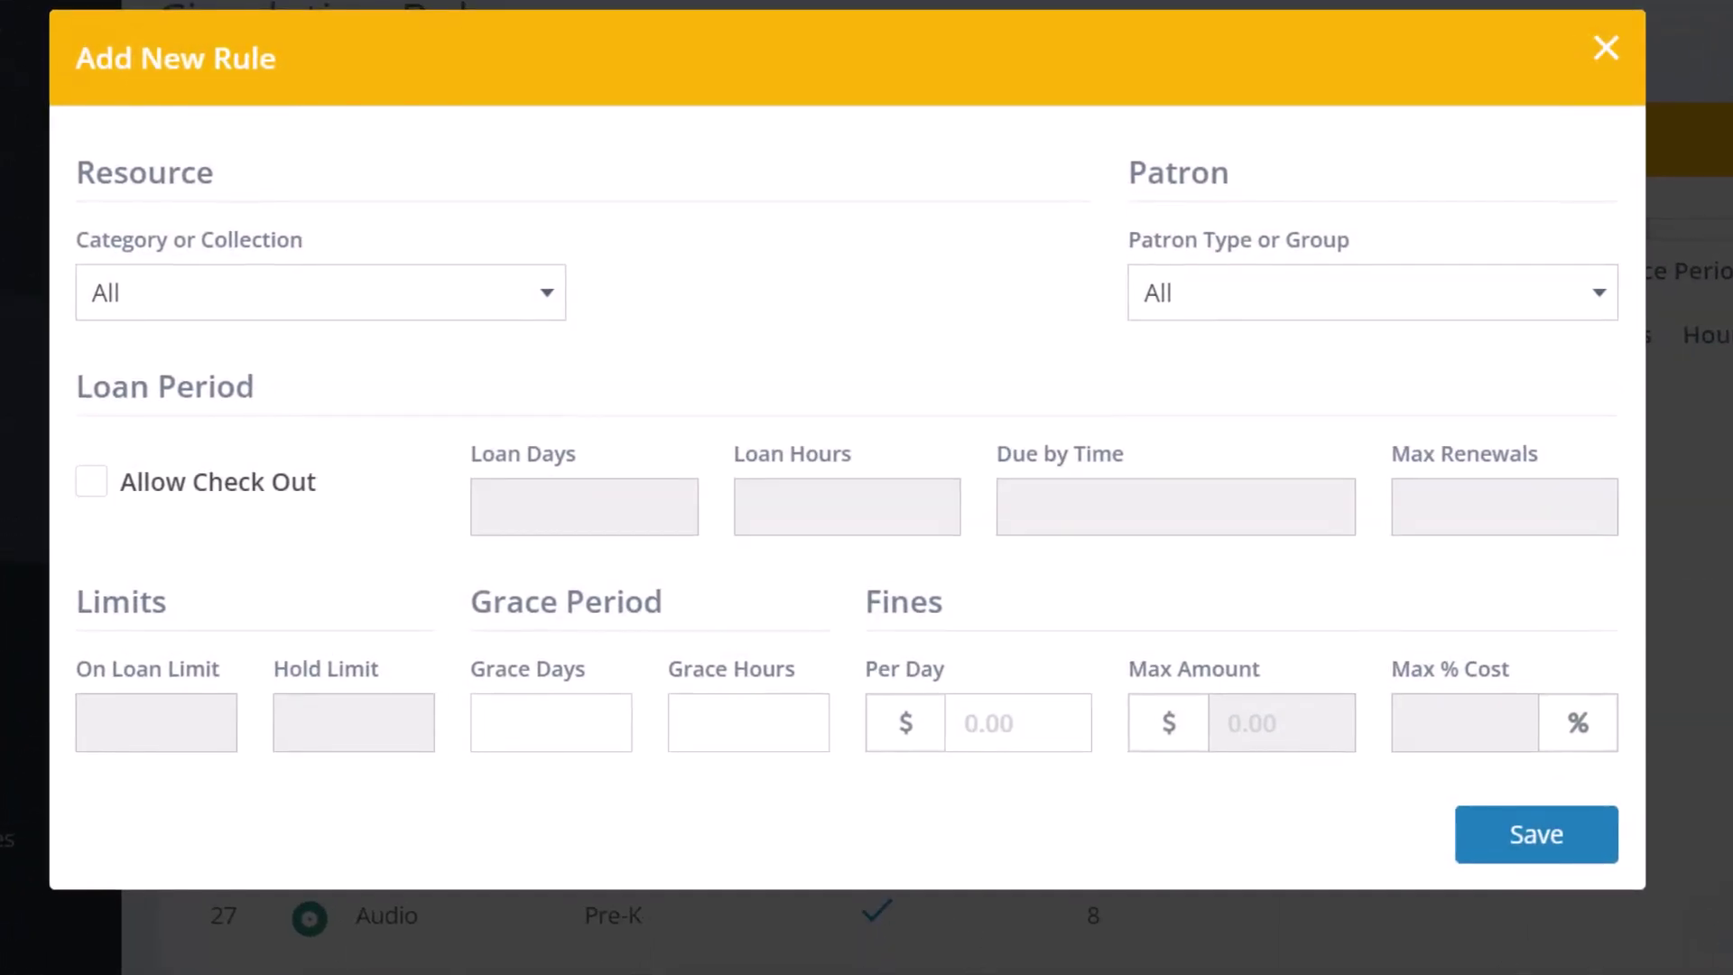
left_click(545, 310)
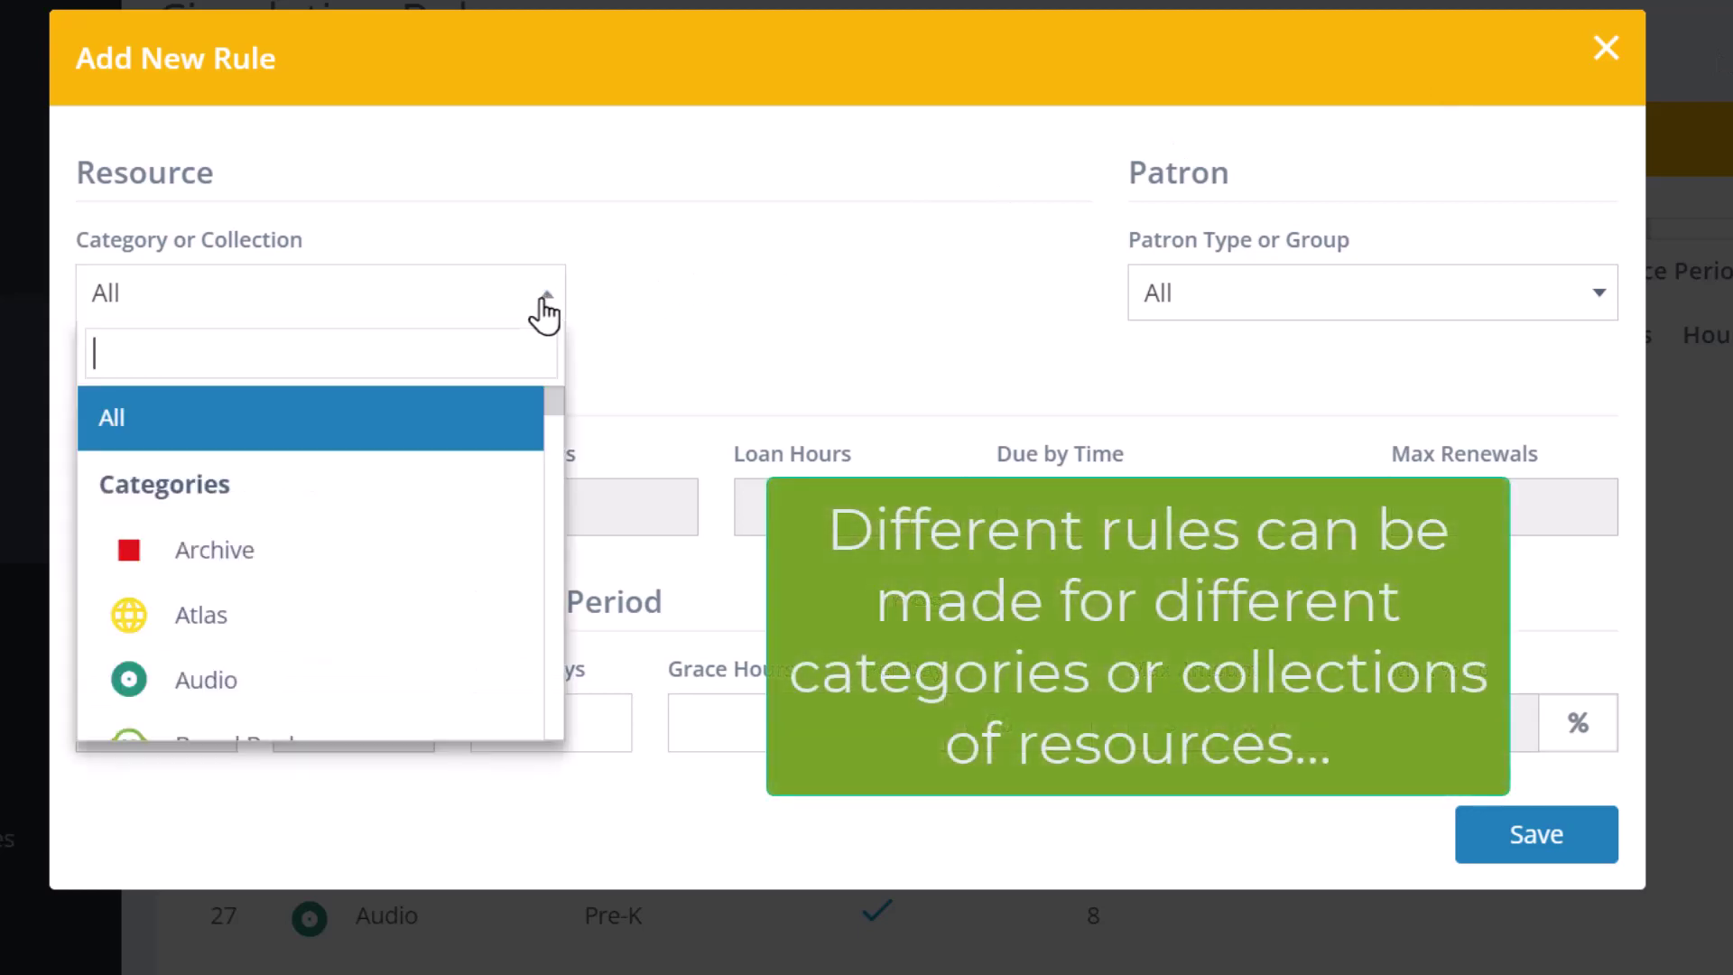
left_click_drag(557, 404, 553, 486)
left_click(349, 582)
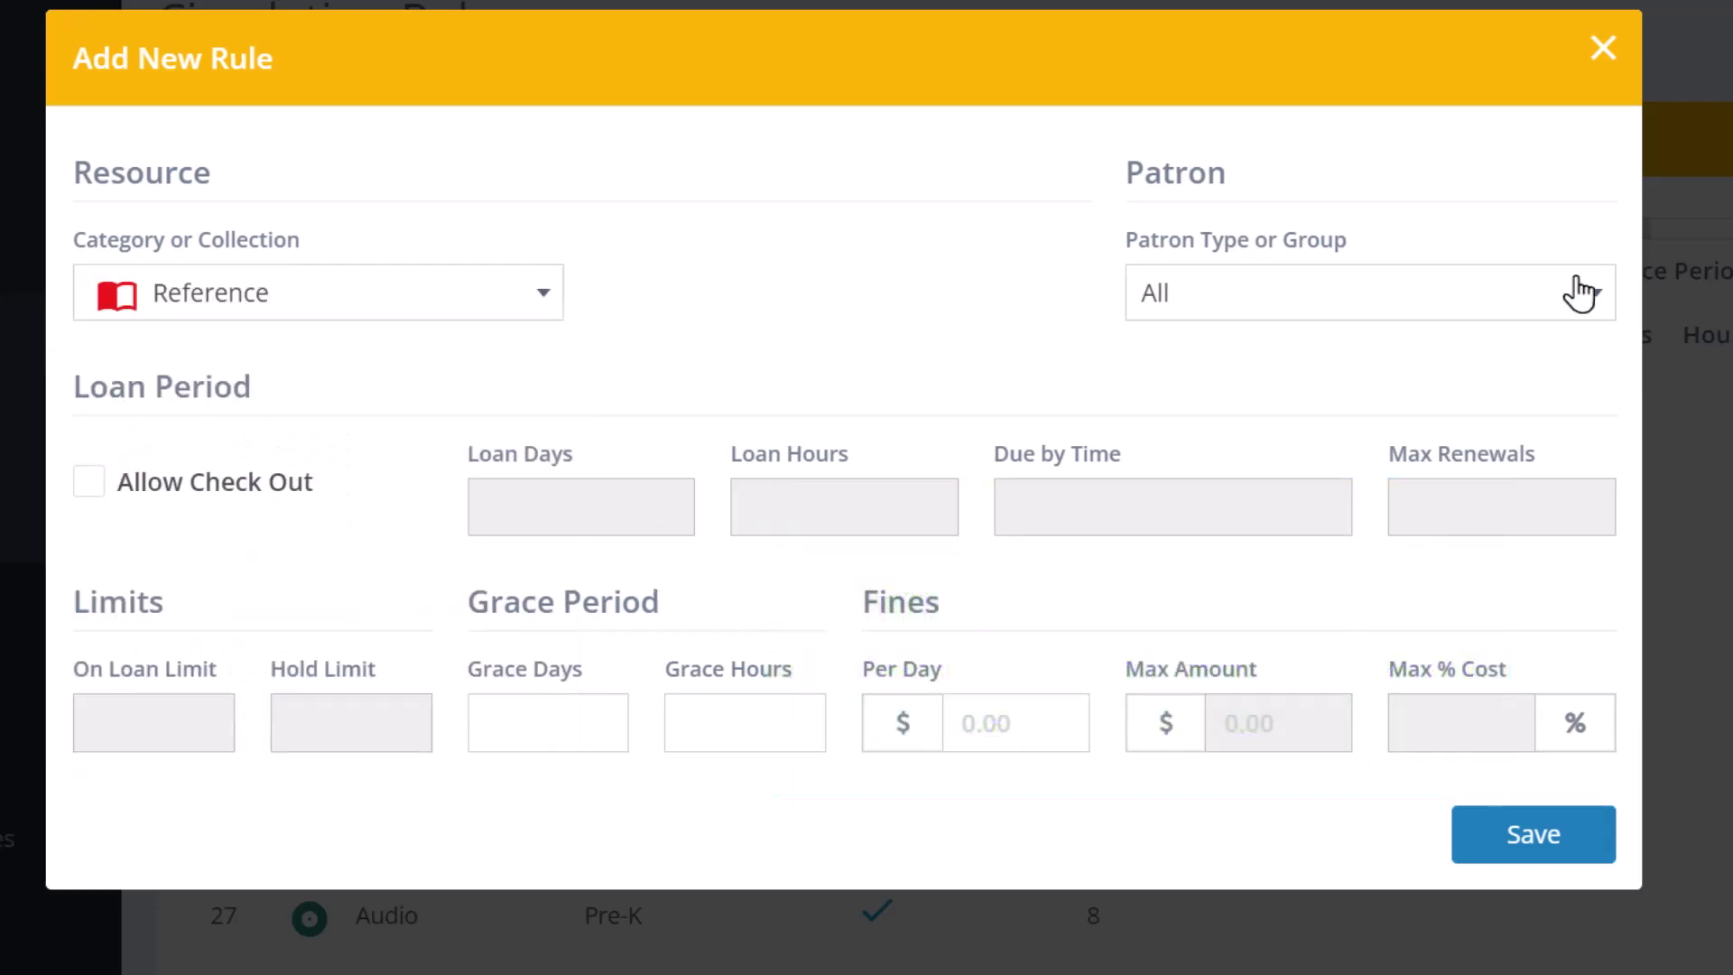
left_click(1578, 289)
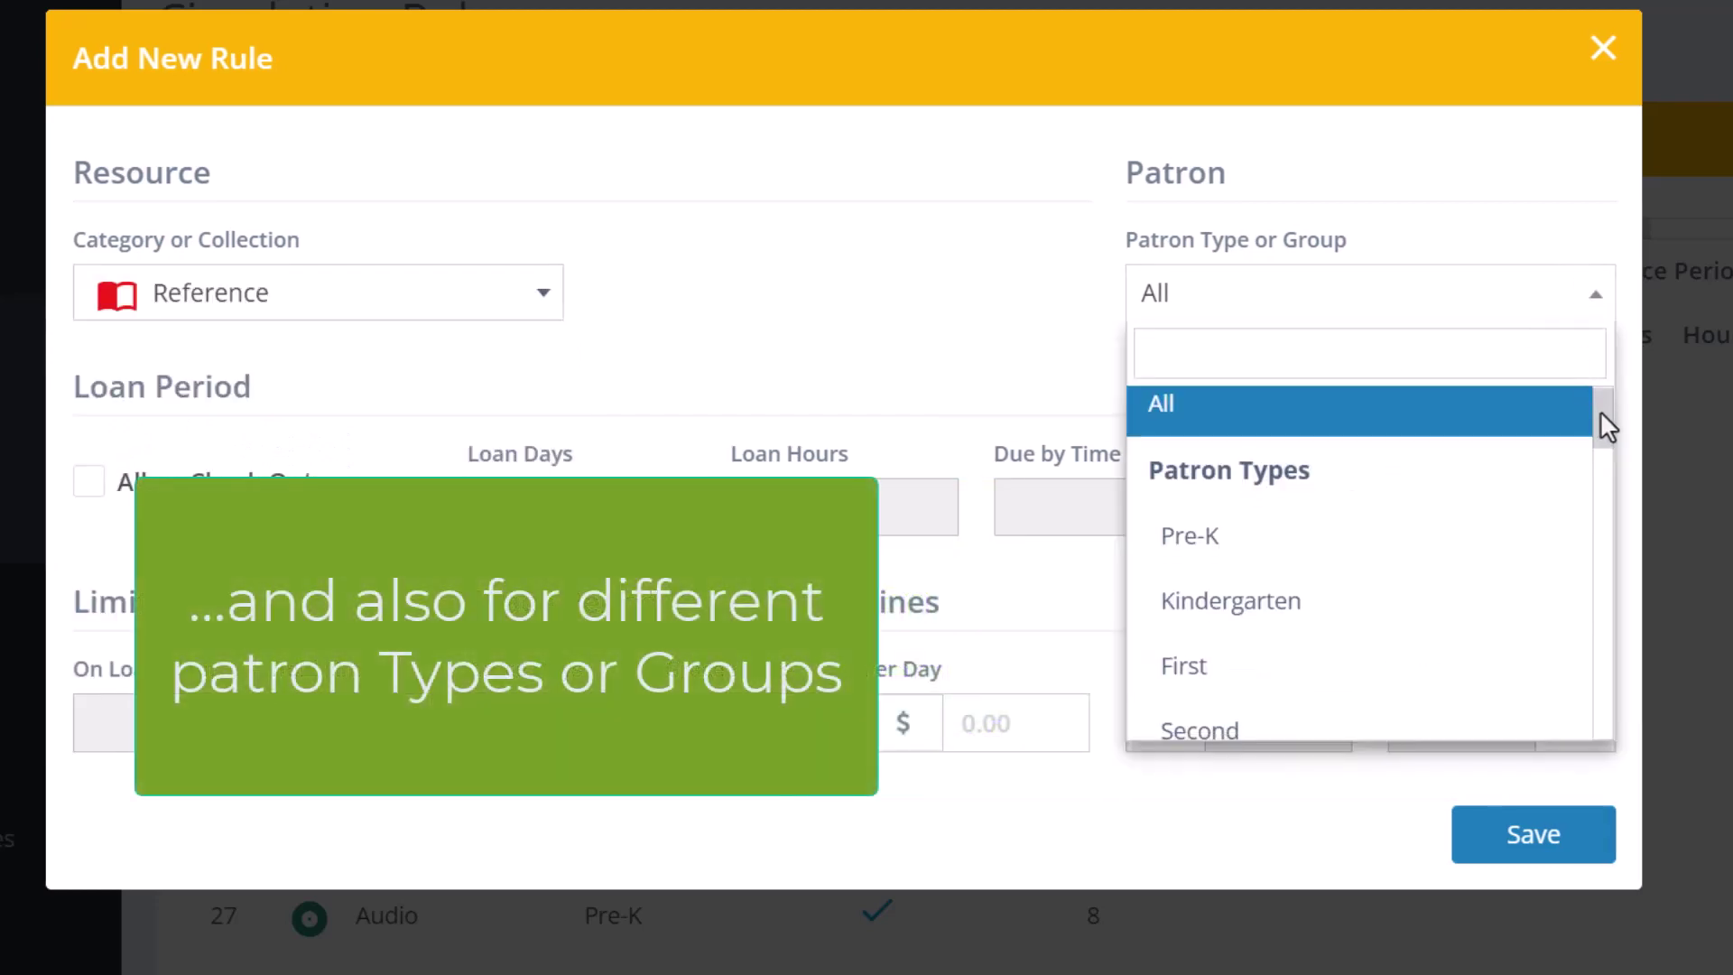
left_click_drag(1600, 420, 1617, 580)
left_click(1309, 566)
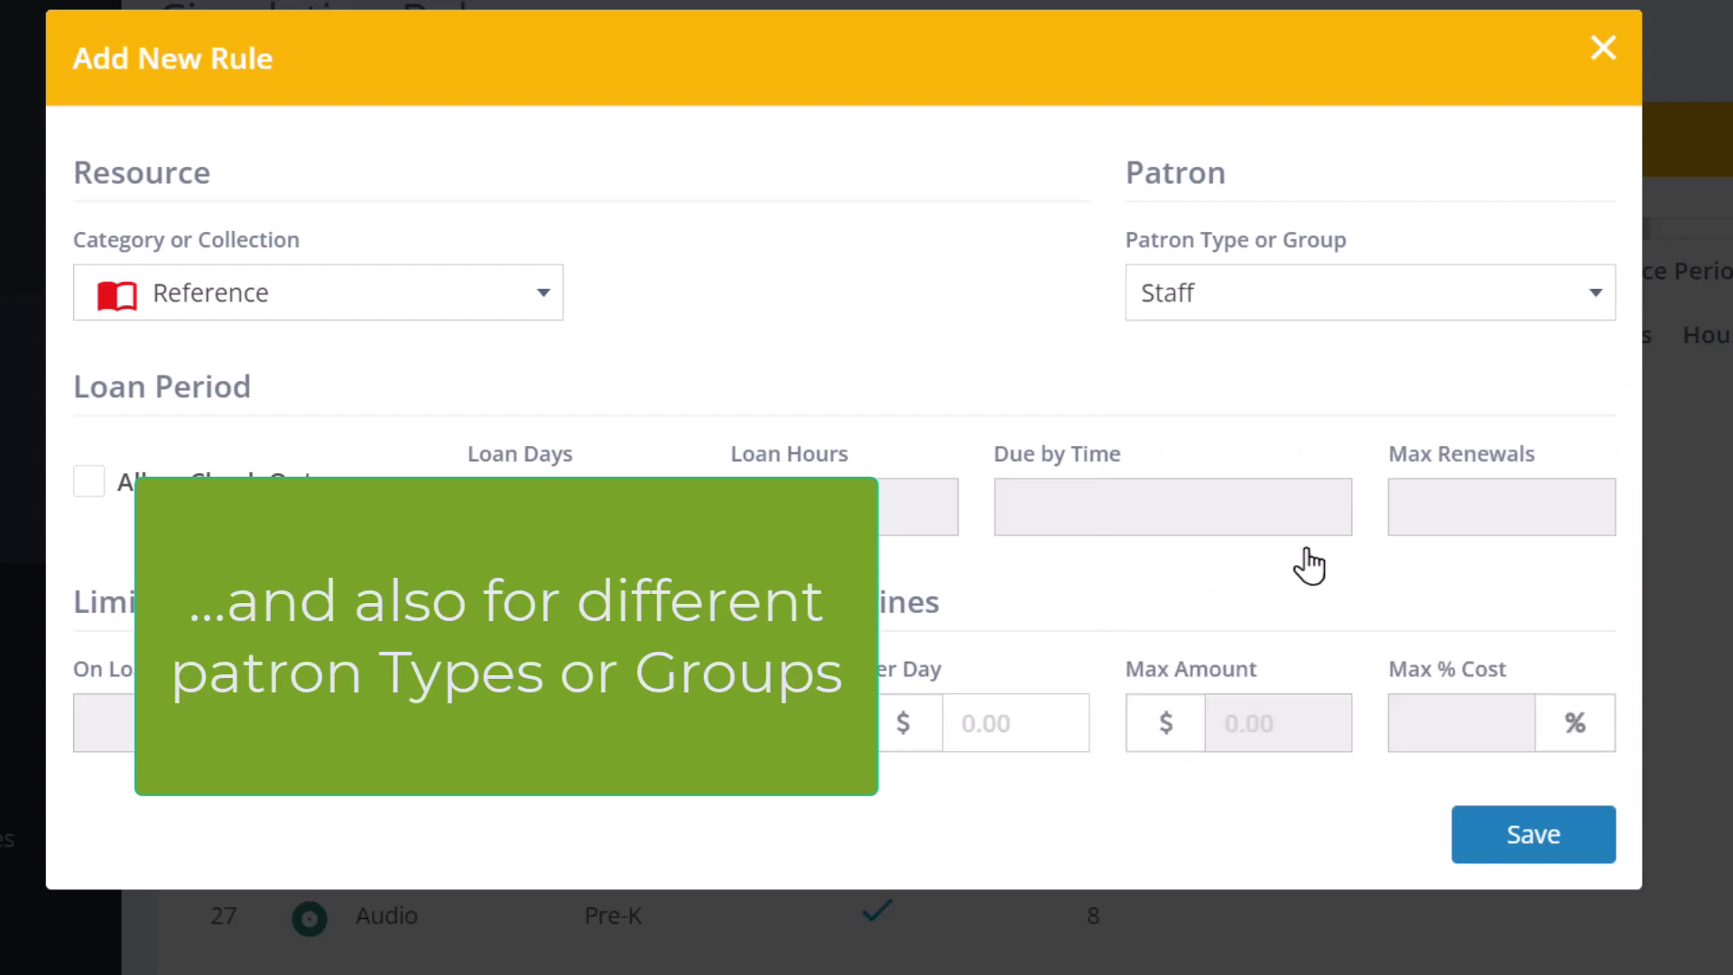
- Allow checkout with 7 loan days and a maximum of 1 renewal
left_click(87, 486)
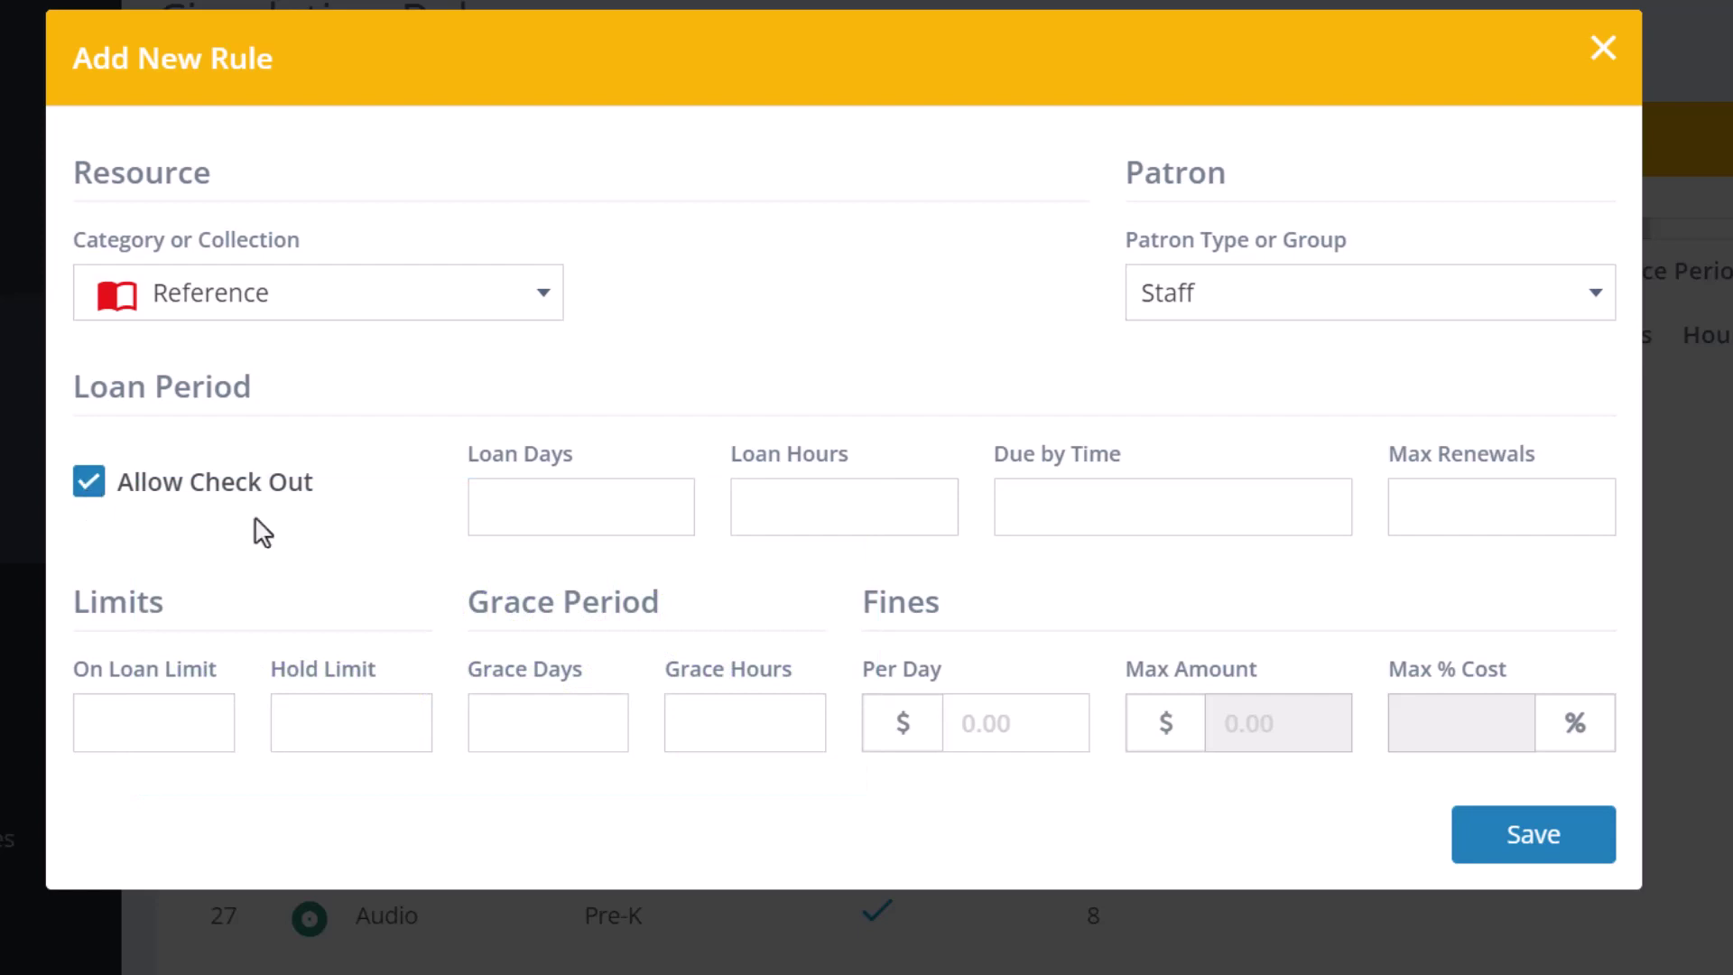
left_click(532, 514)
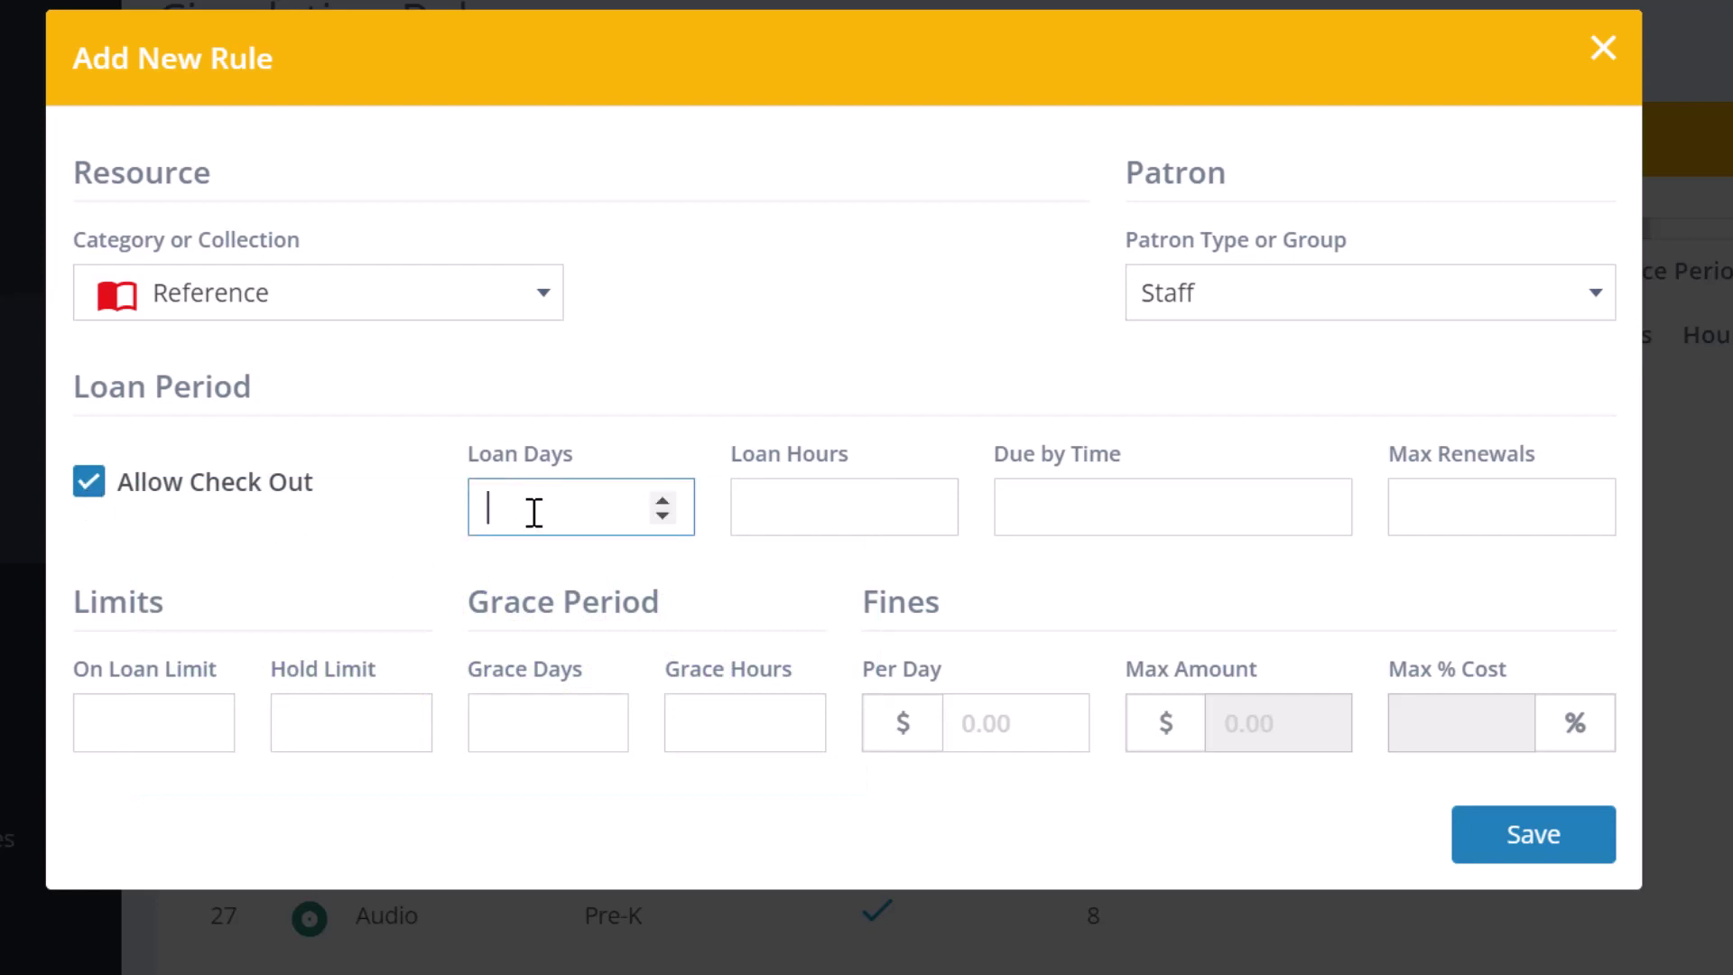
type("7")
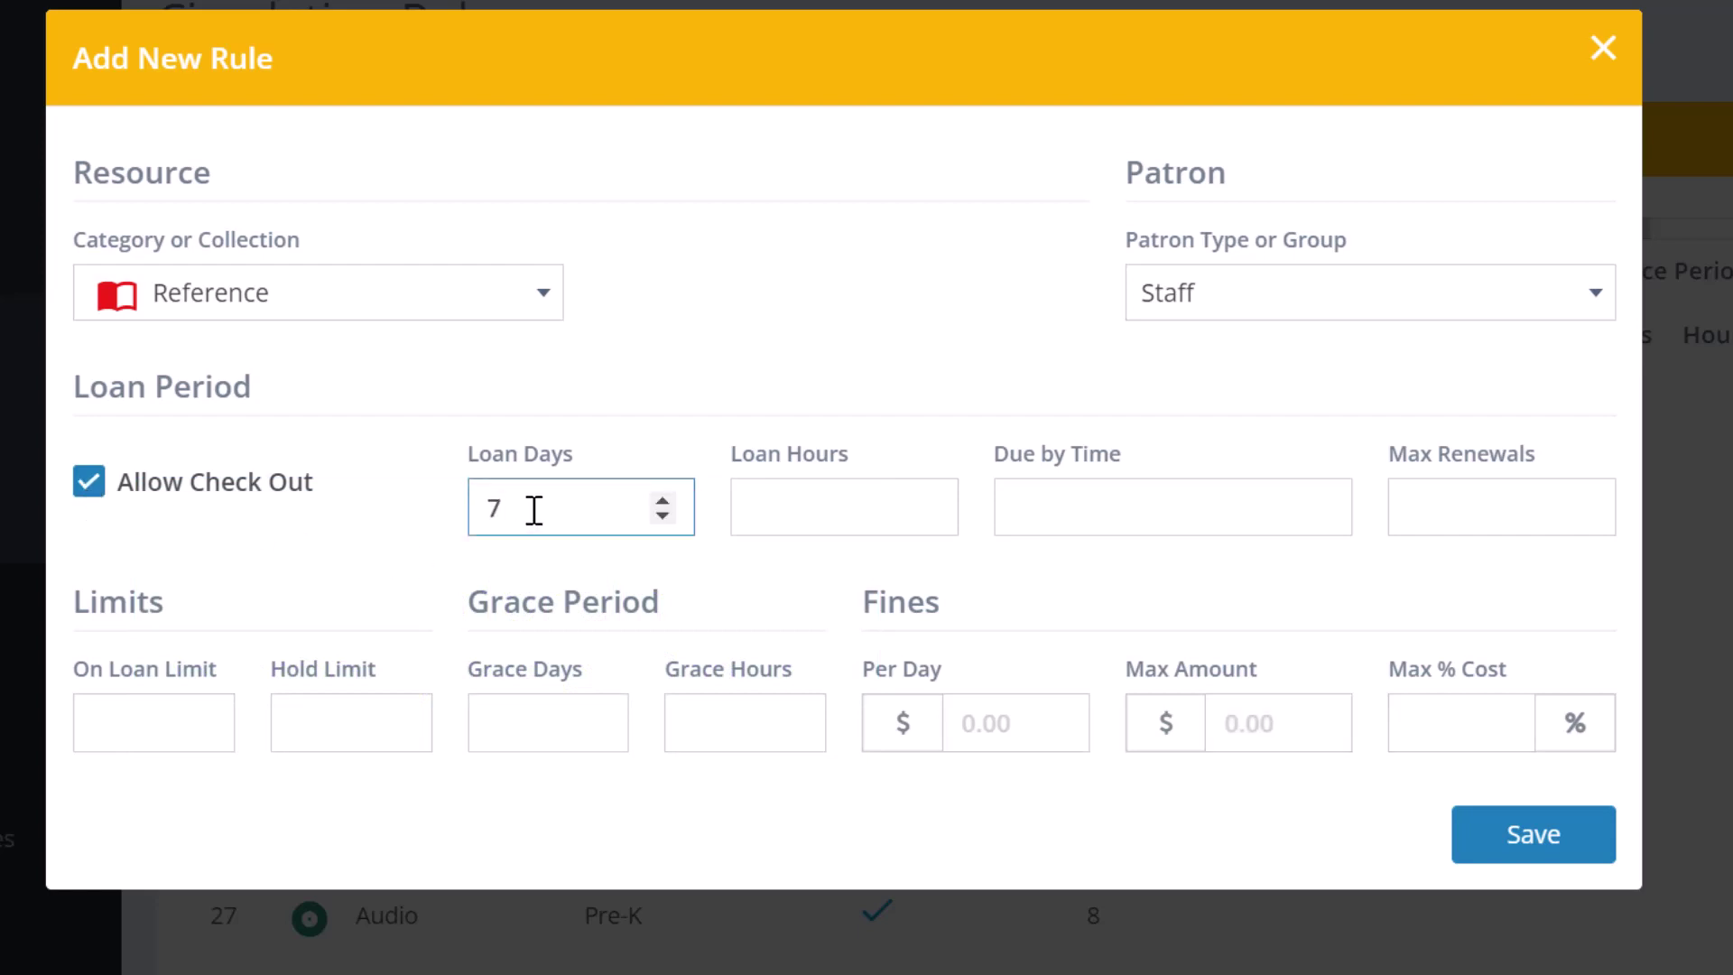
left_click(1462, 513)
type("1")
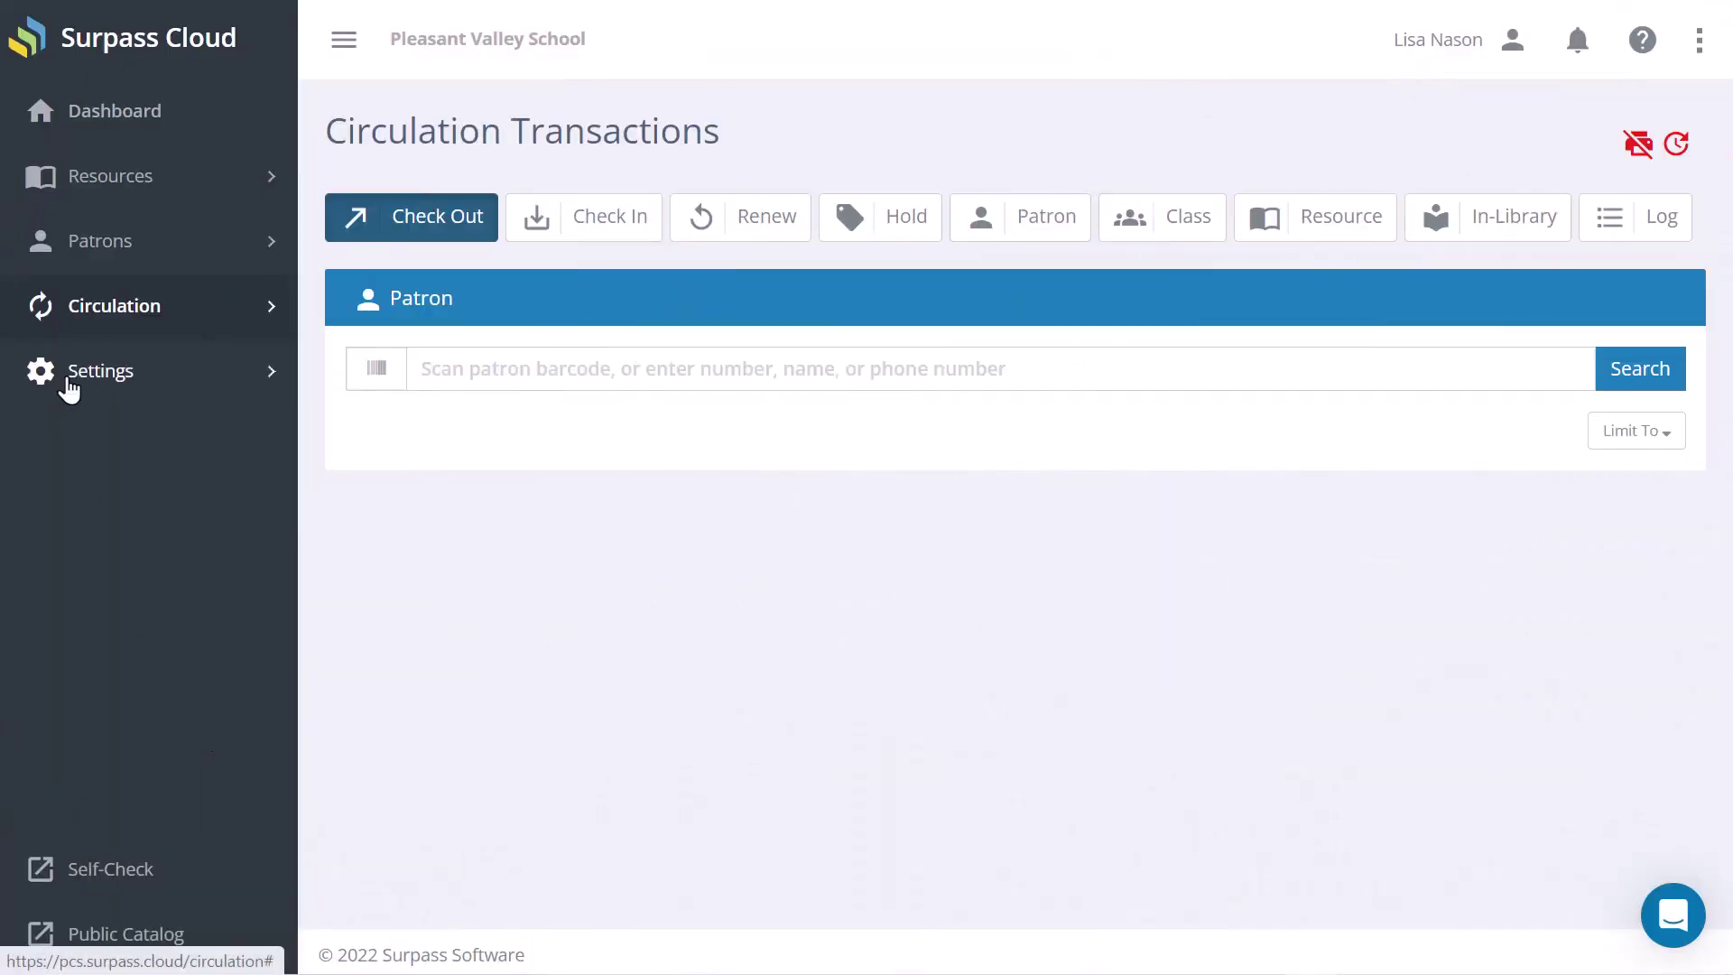
- Mark December 26, 2022 as a library-closed day on the circulation calendar
left_click(69, 390)
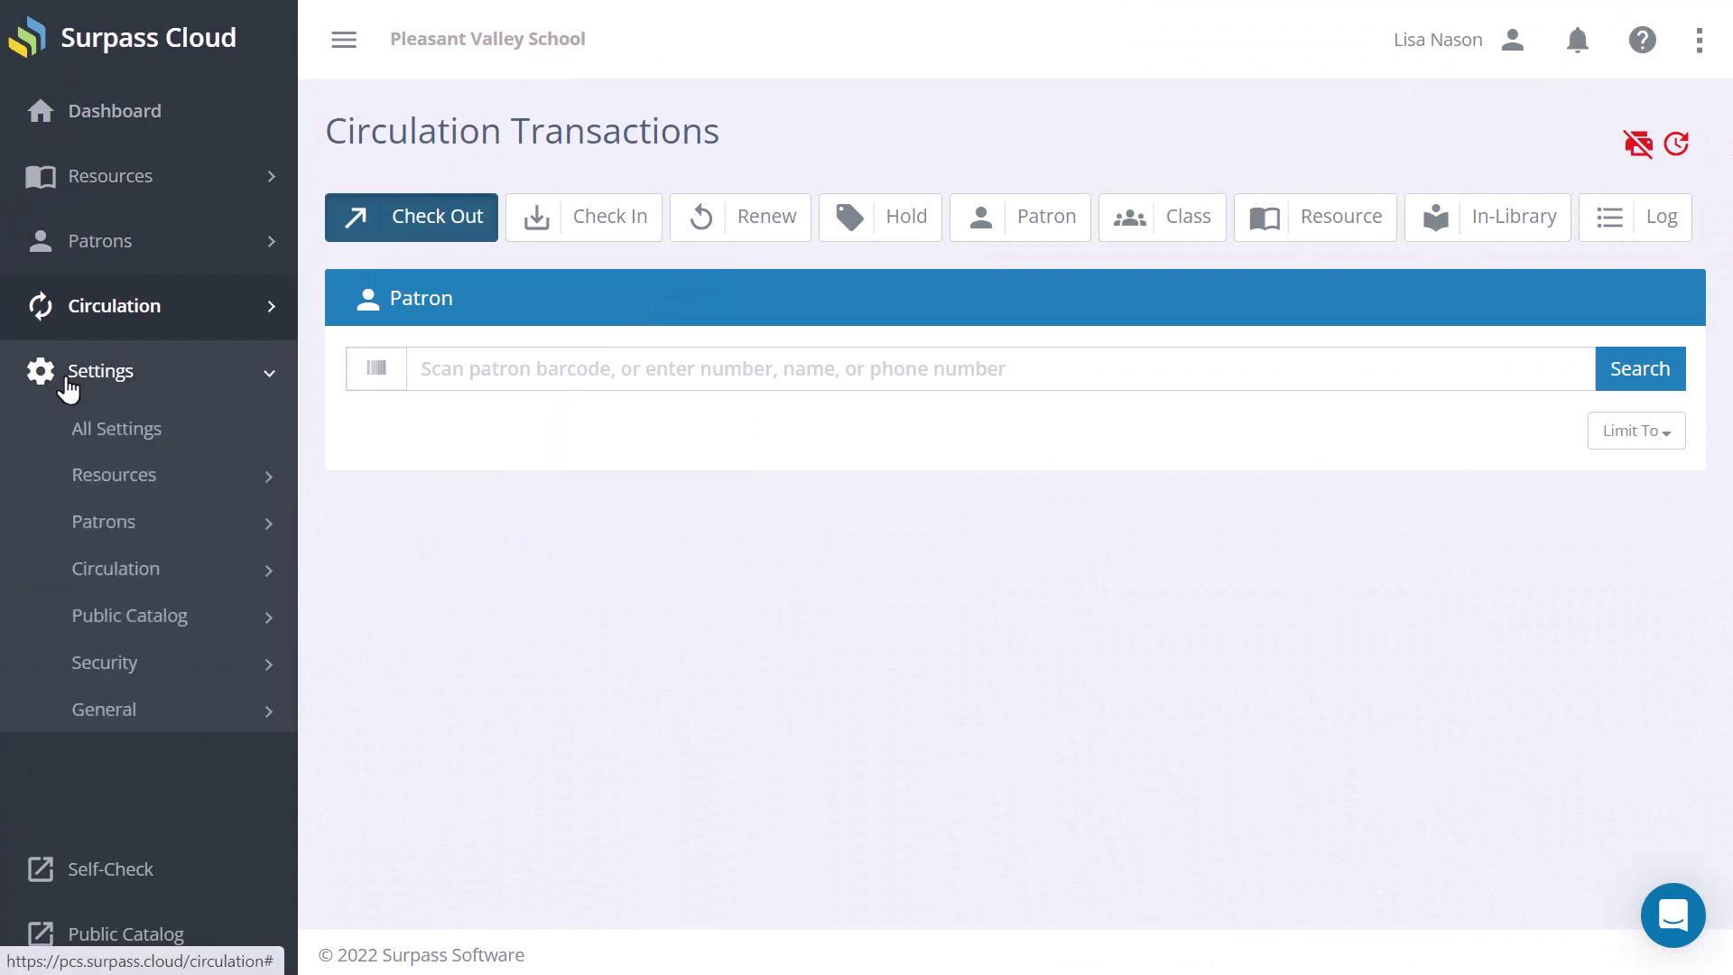
left_click(108, 578)
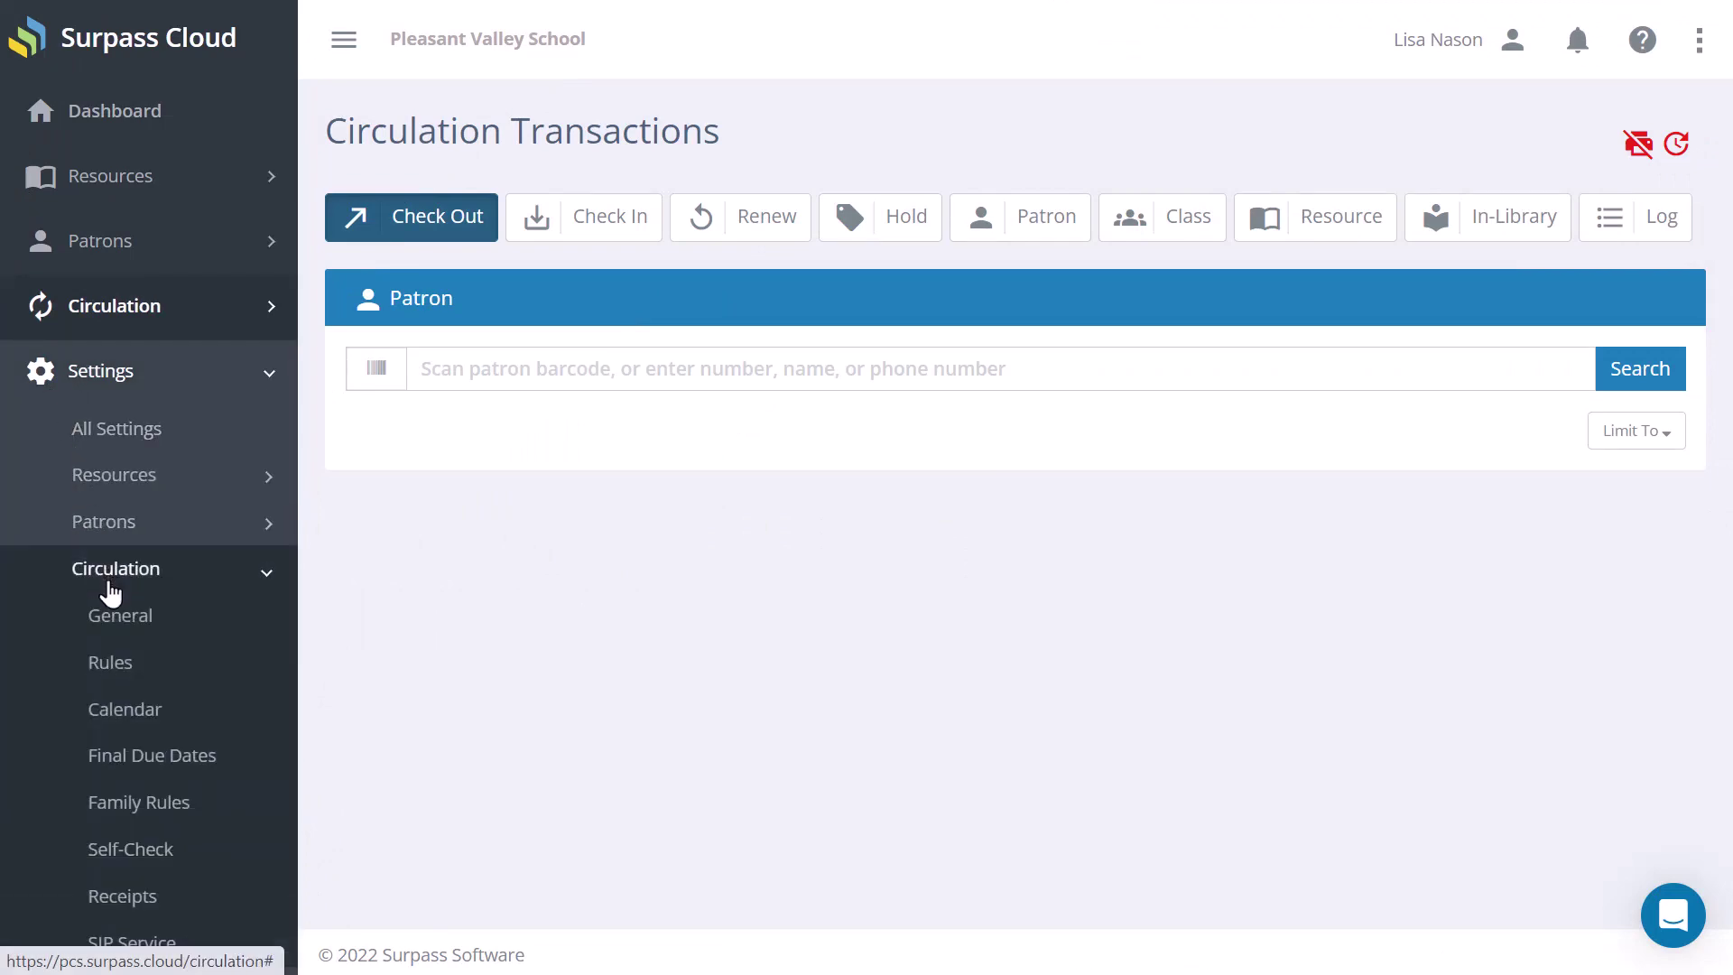
left_click(114, 713)
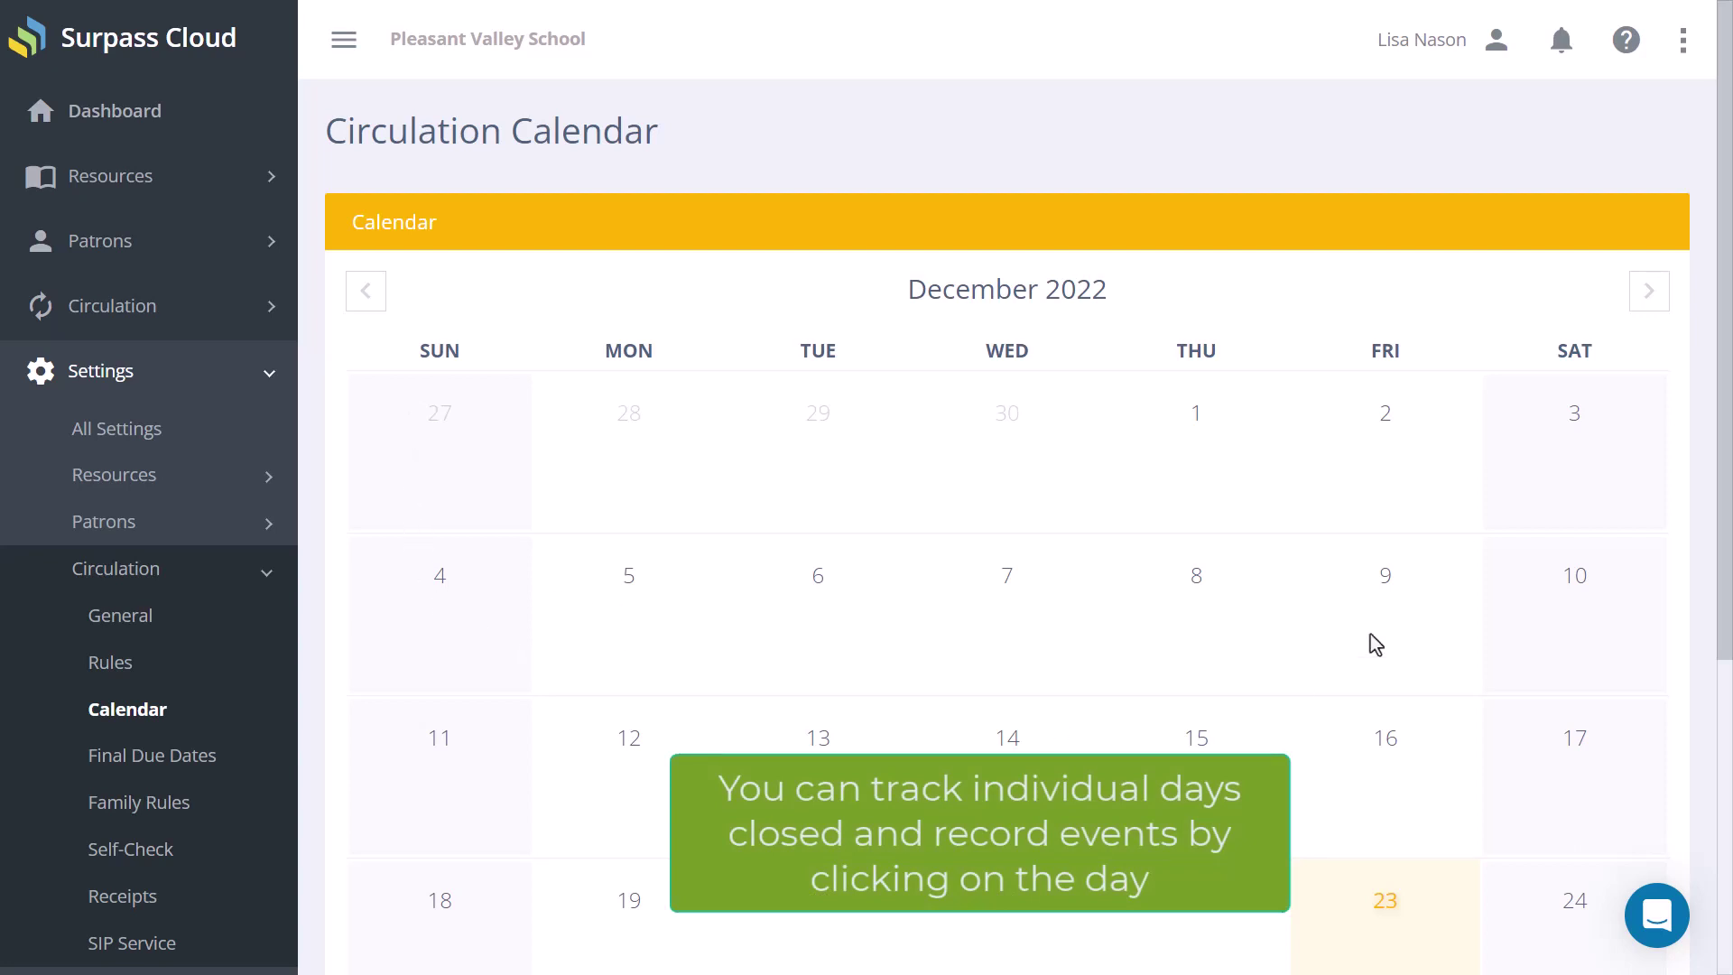
left_click_drag(1726, 497, 1715, 748)
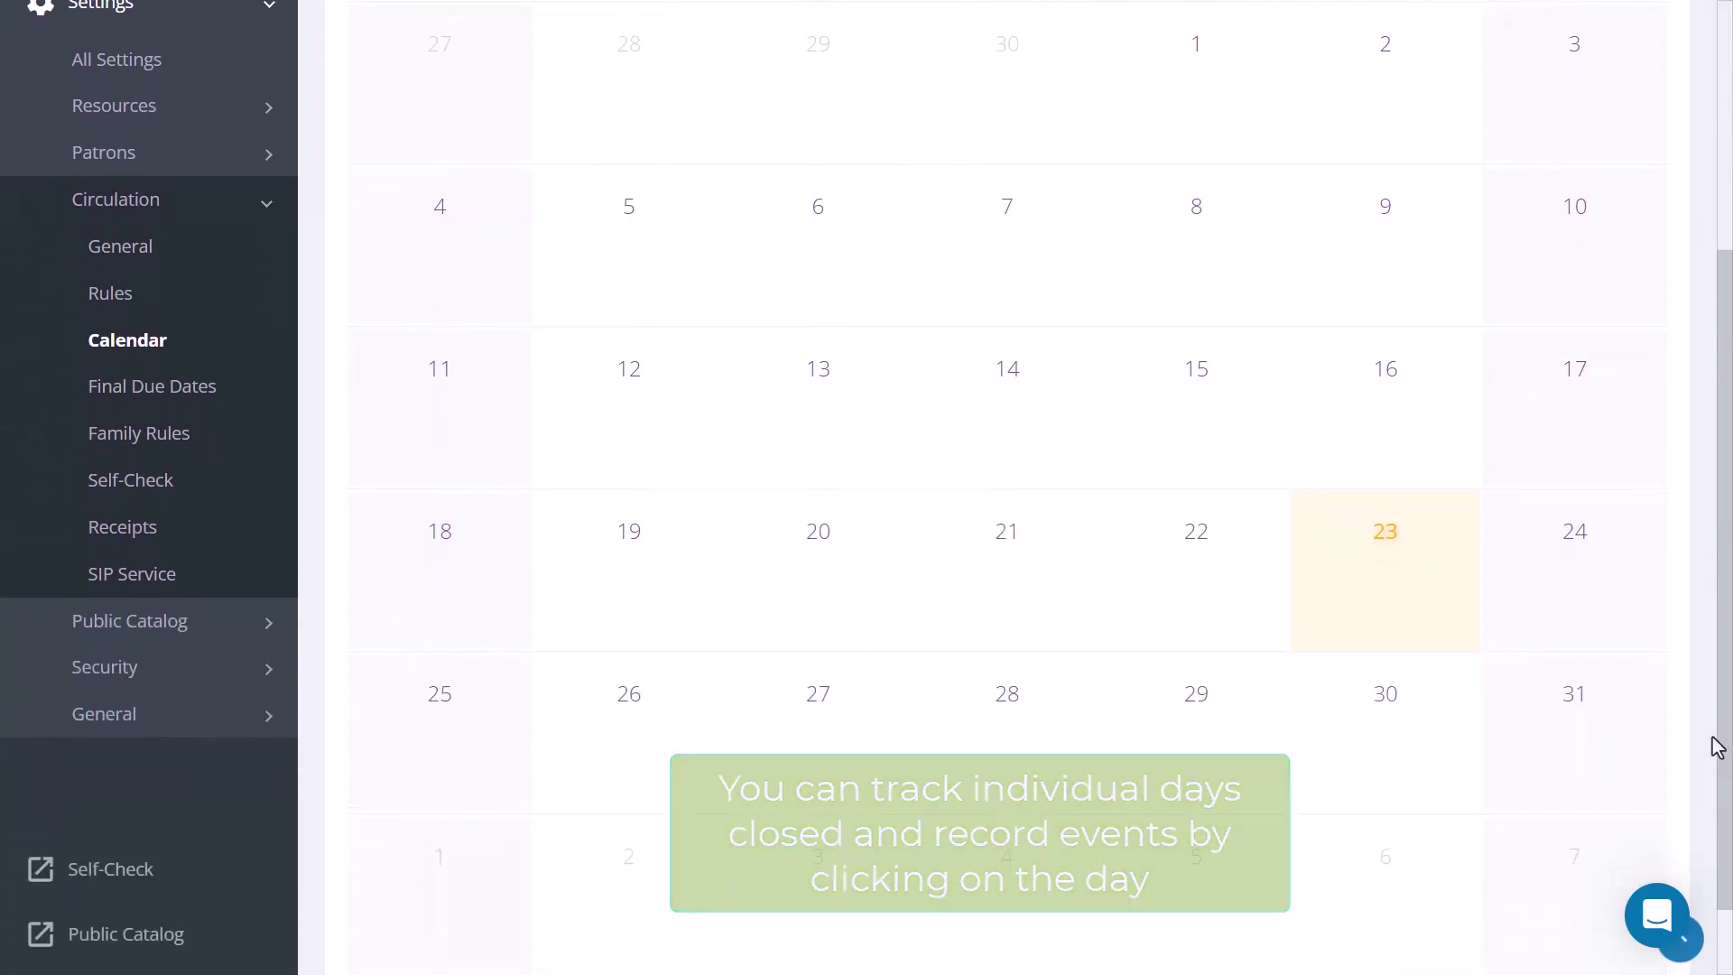
left_click(554, 737)
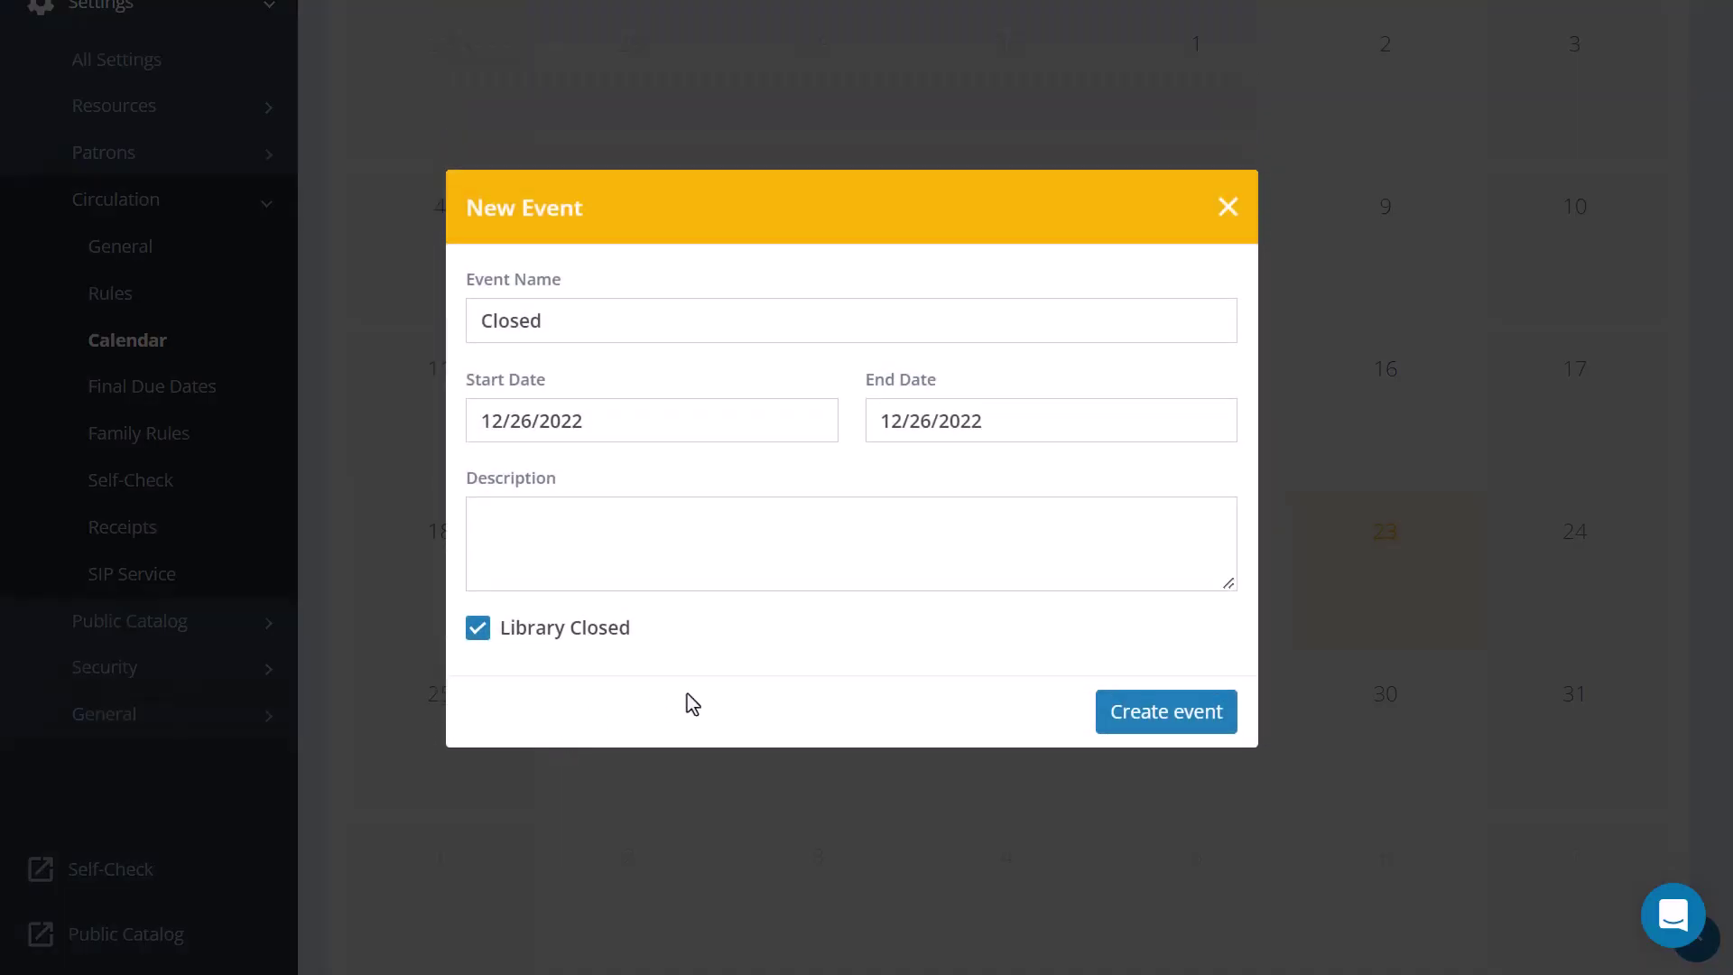
left_click(1171, 726)
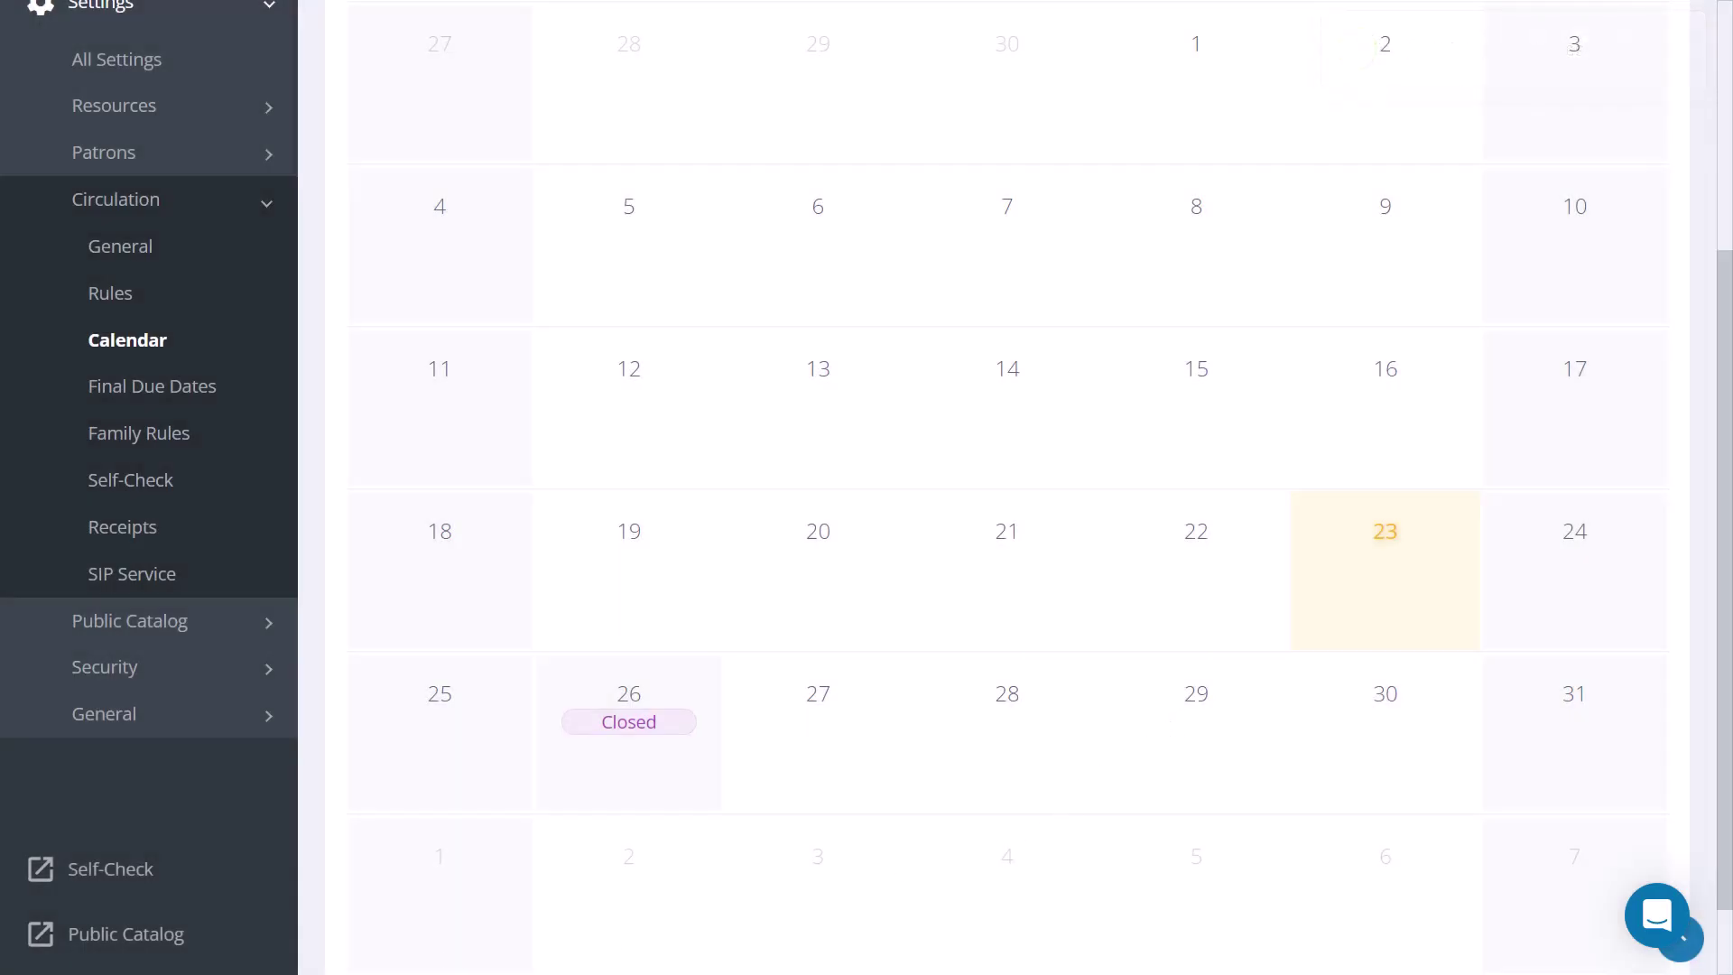
- Turn on the 07/30/2022 final due date for all patrons
left_click(104, 391)
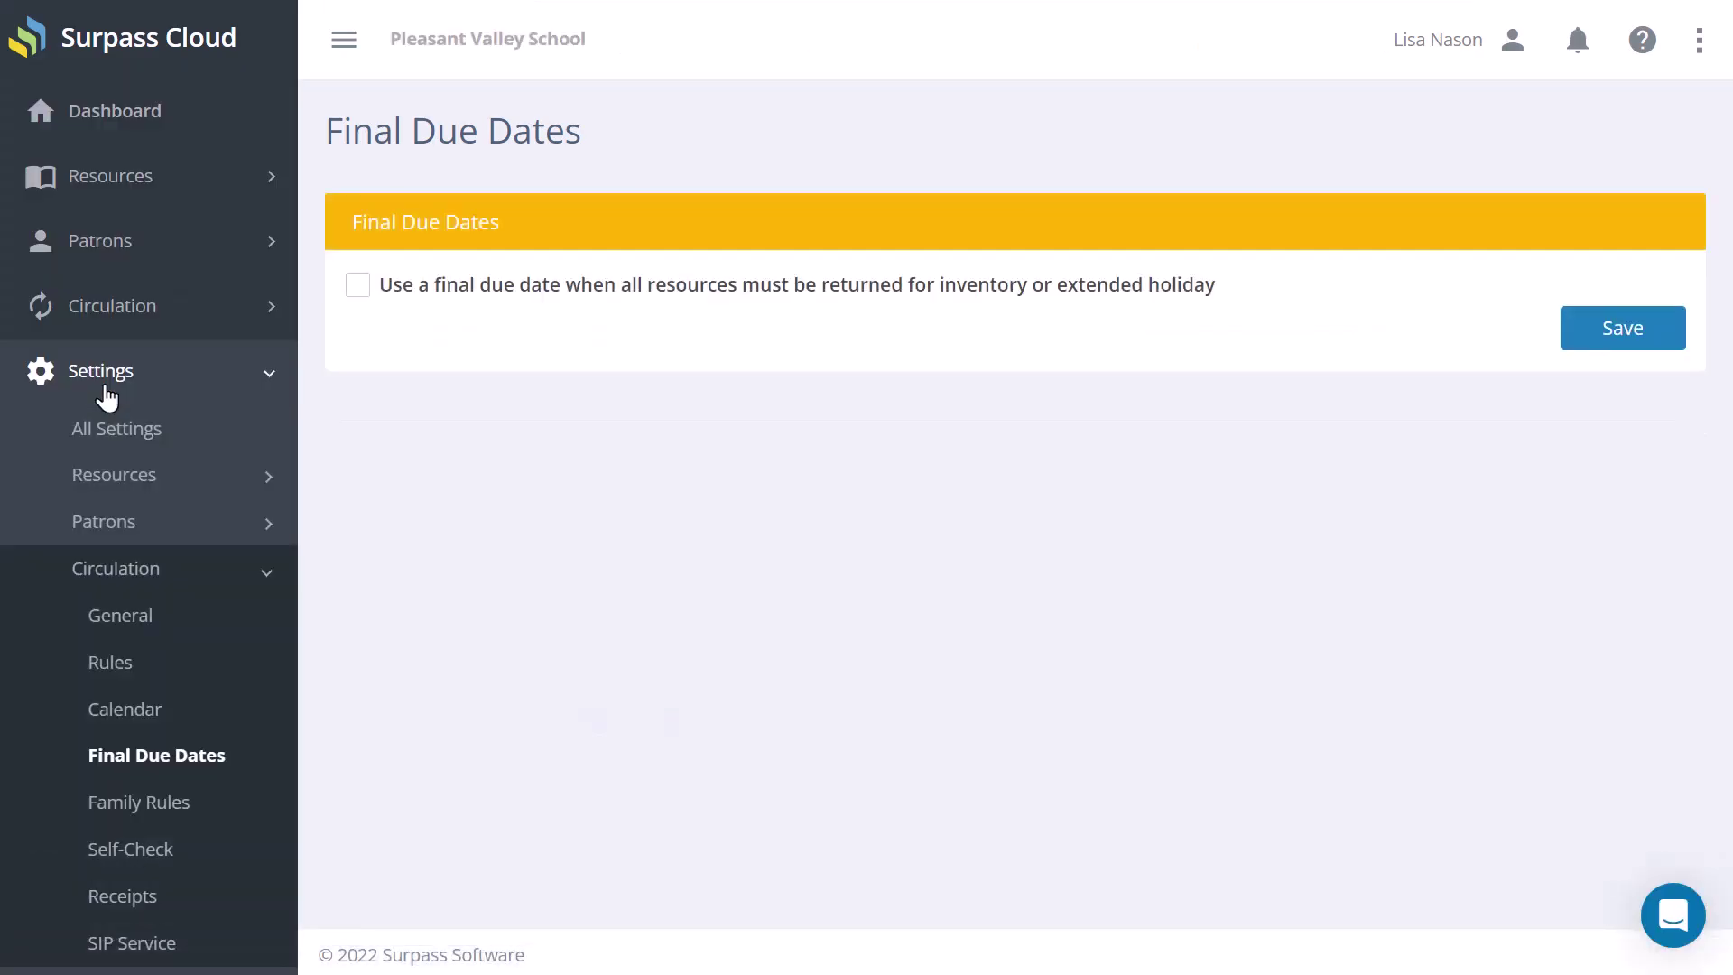
left_click(356, 288)
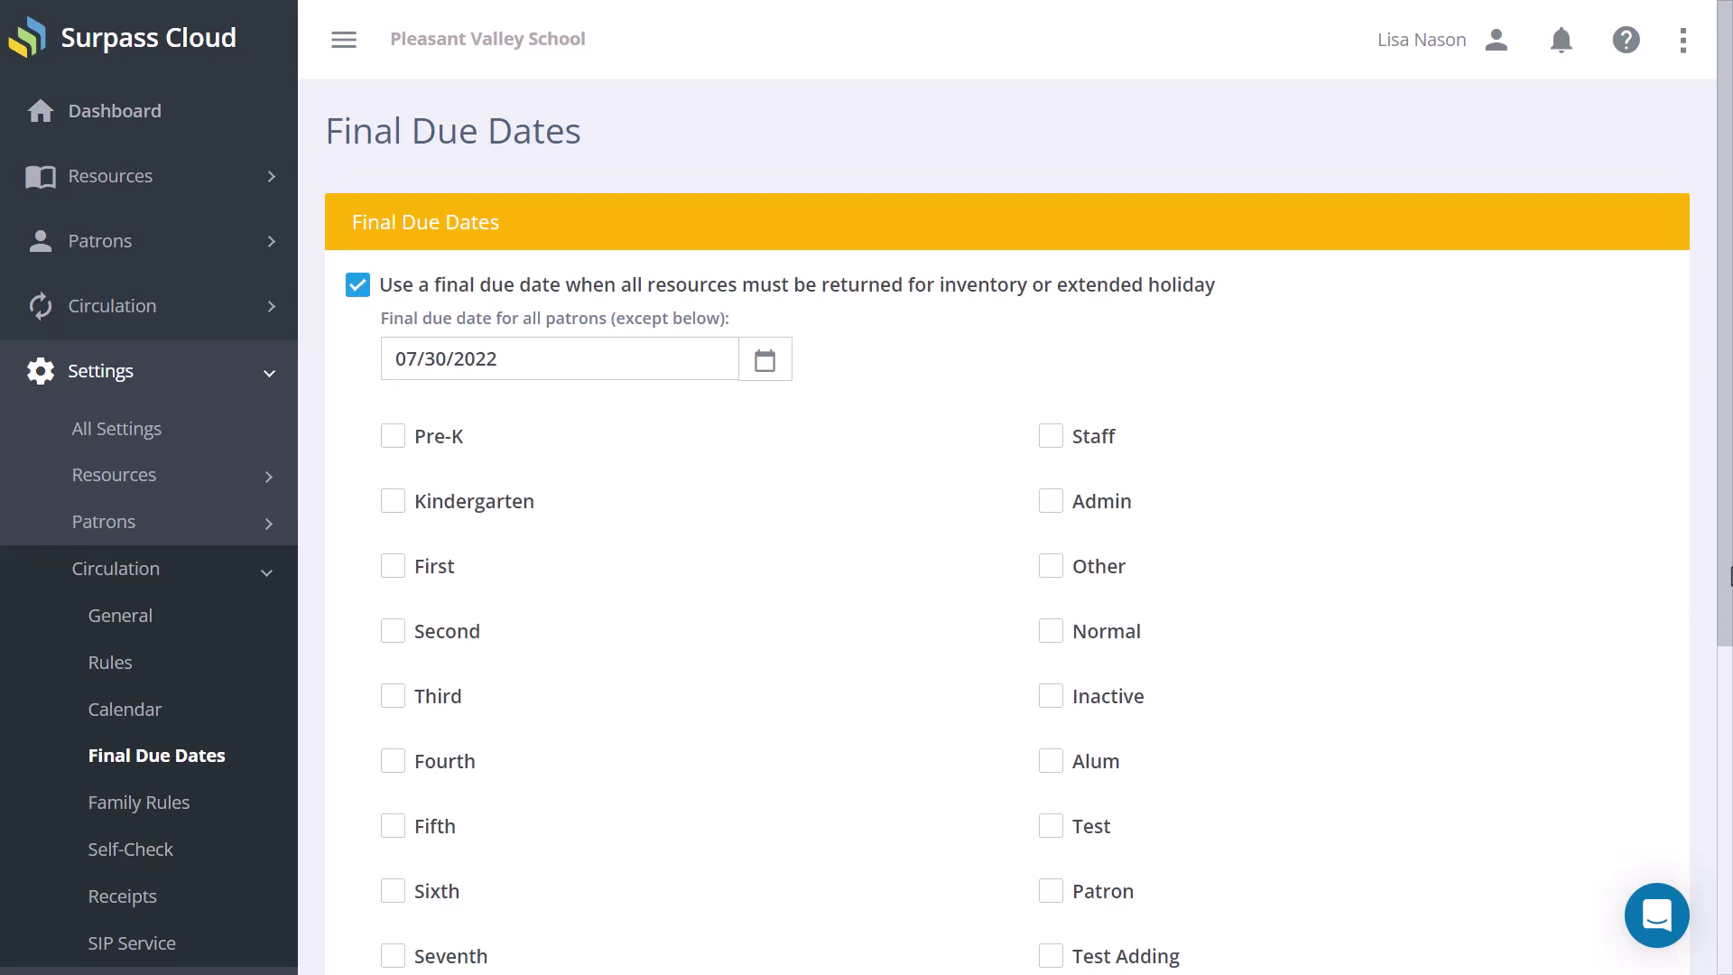
left_click_drag(1729, 578, 1640, 534)
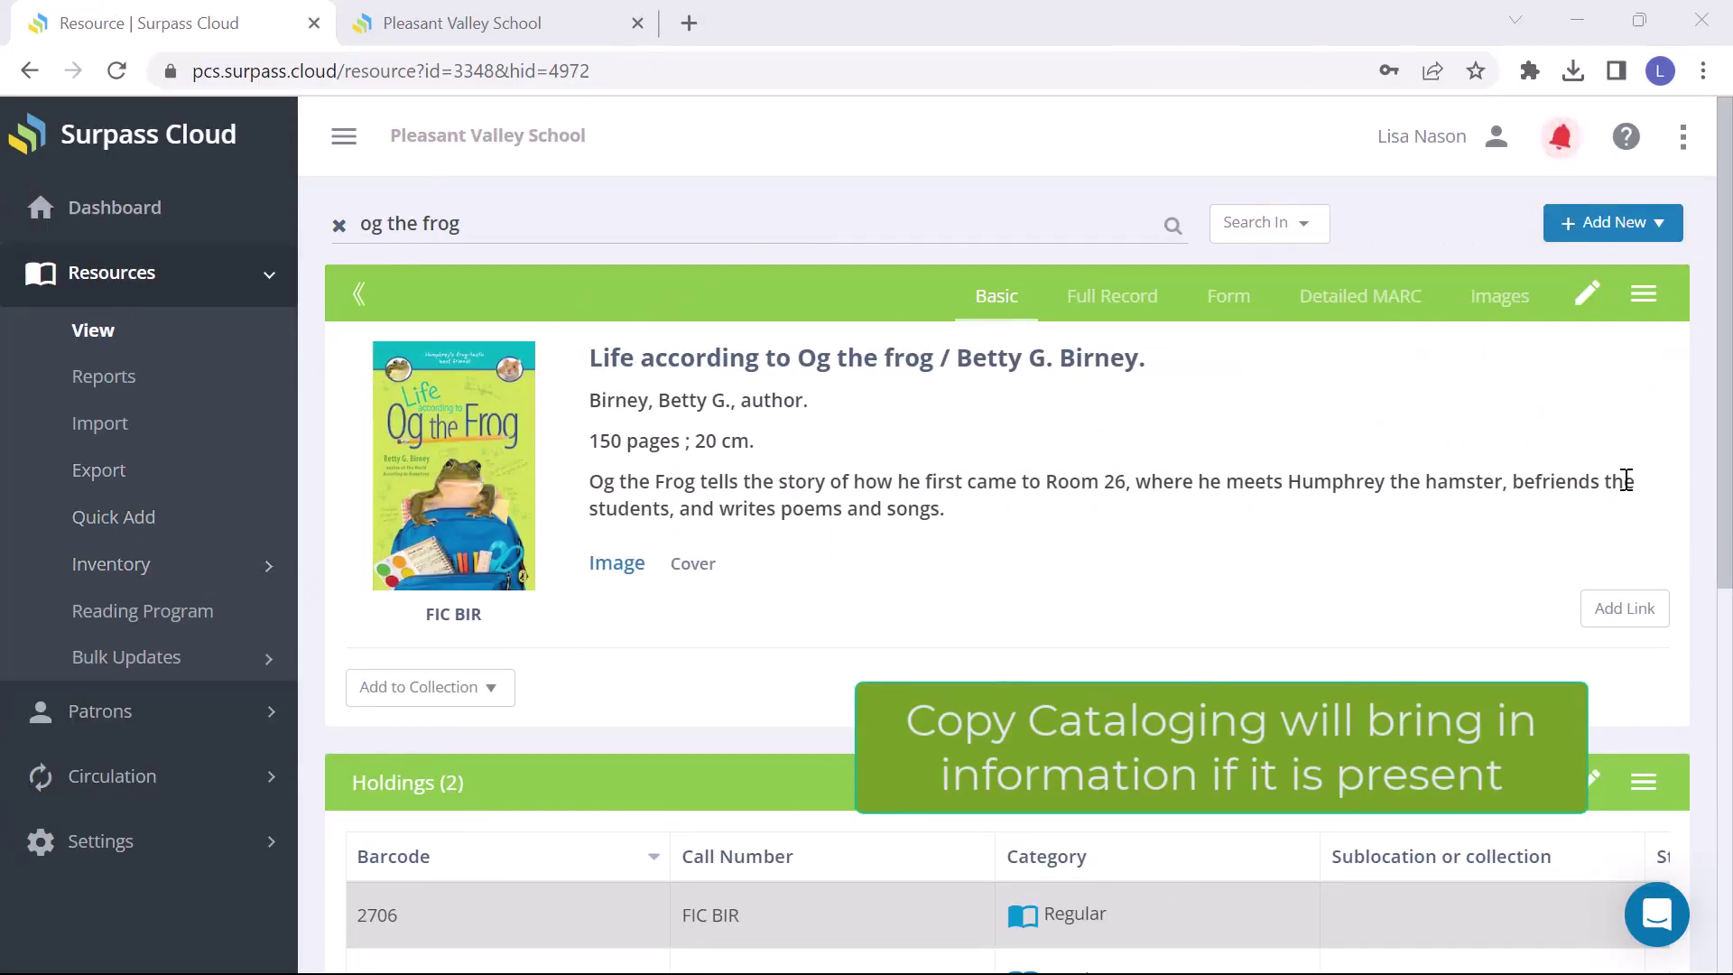
- Edit the Og the frog record and scroll to its subjects Frogs, Pets and Hamsters
left_click(1581, 296)
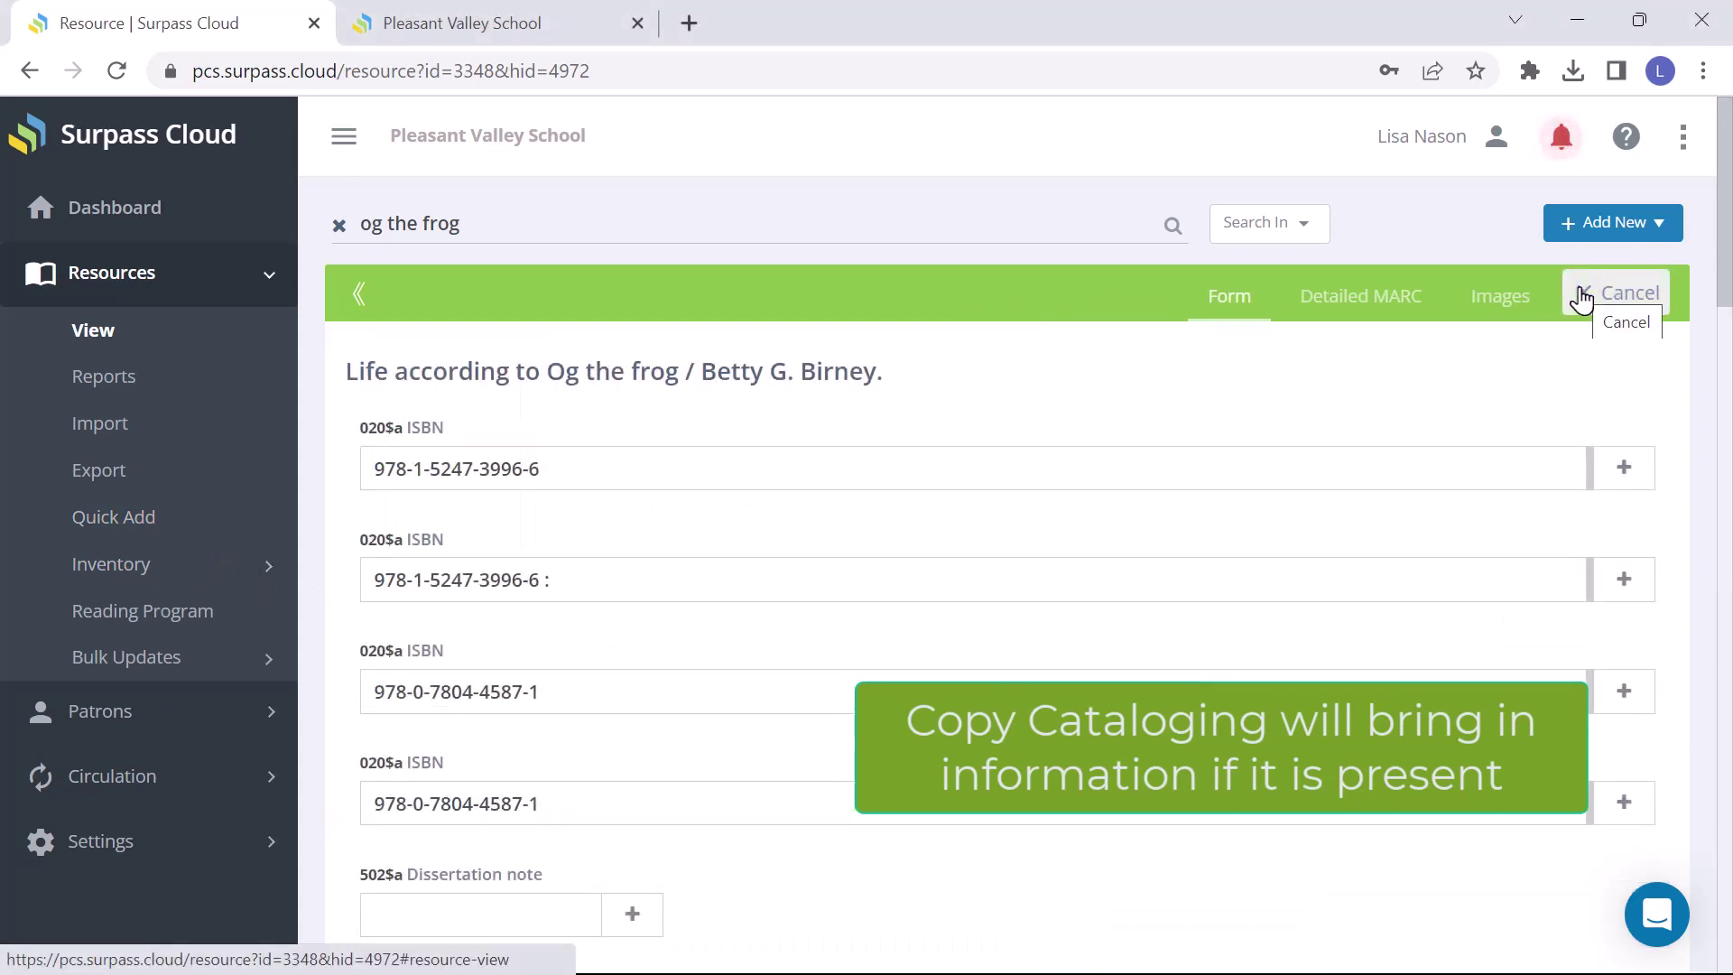
scroll(1711, 340, "down", 3)
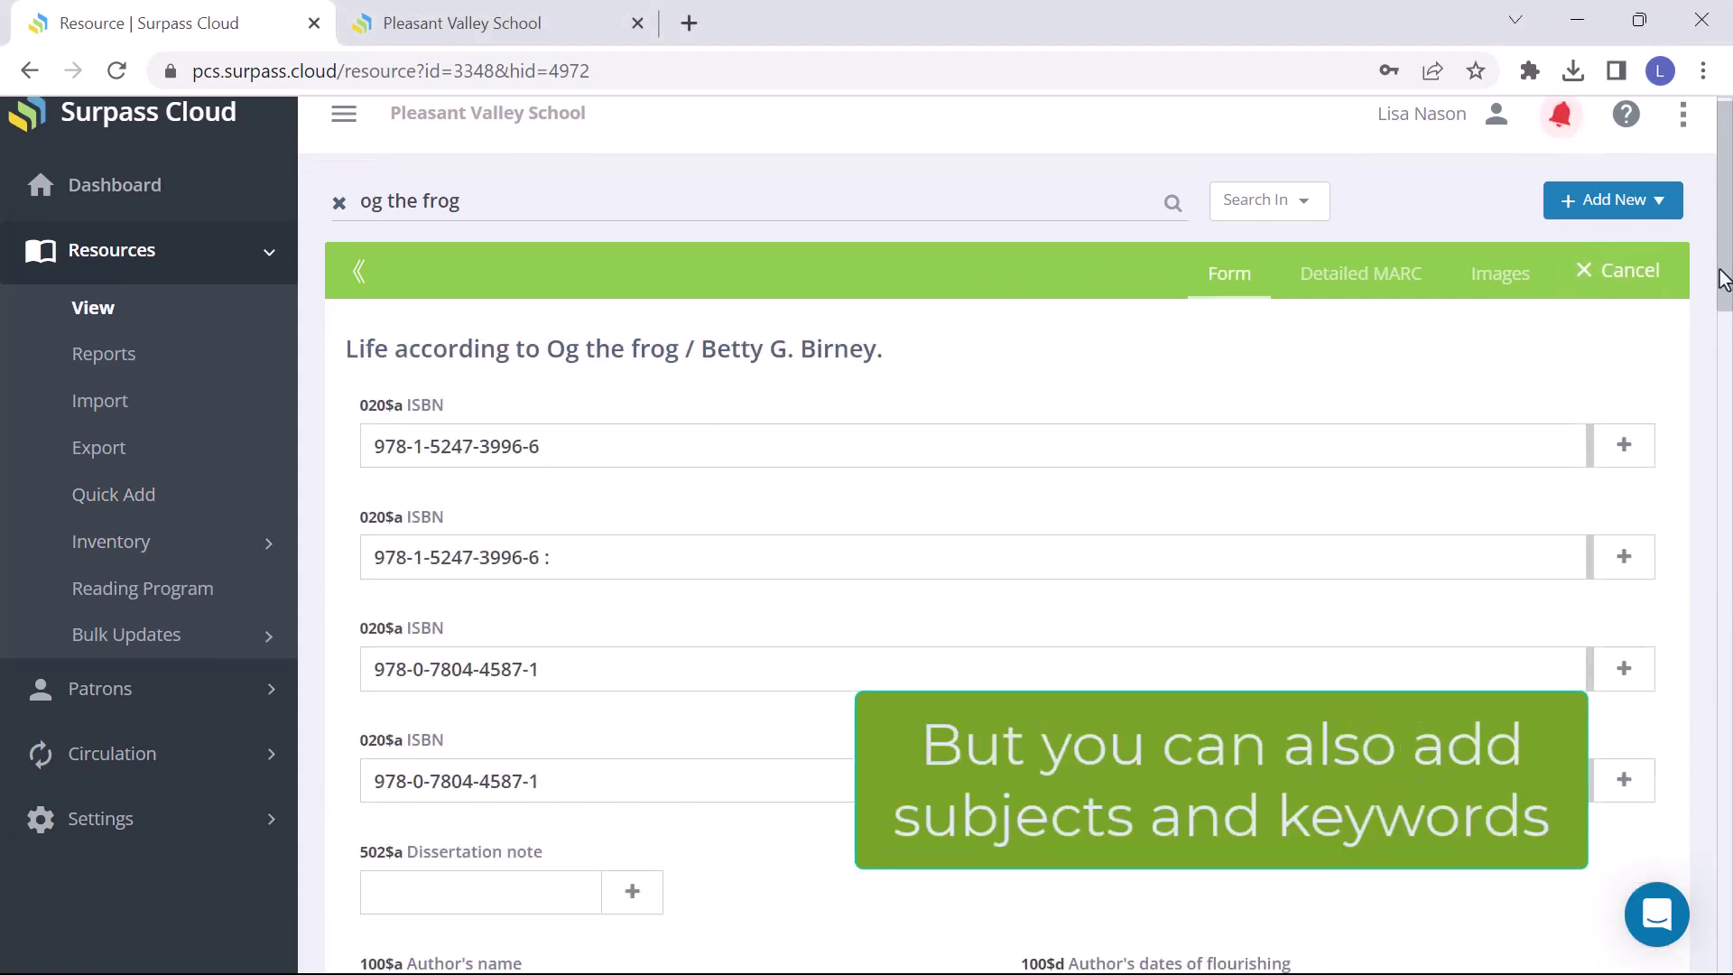
scroll(1710, 339, "down", 8)
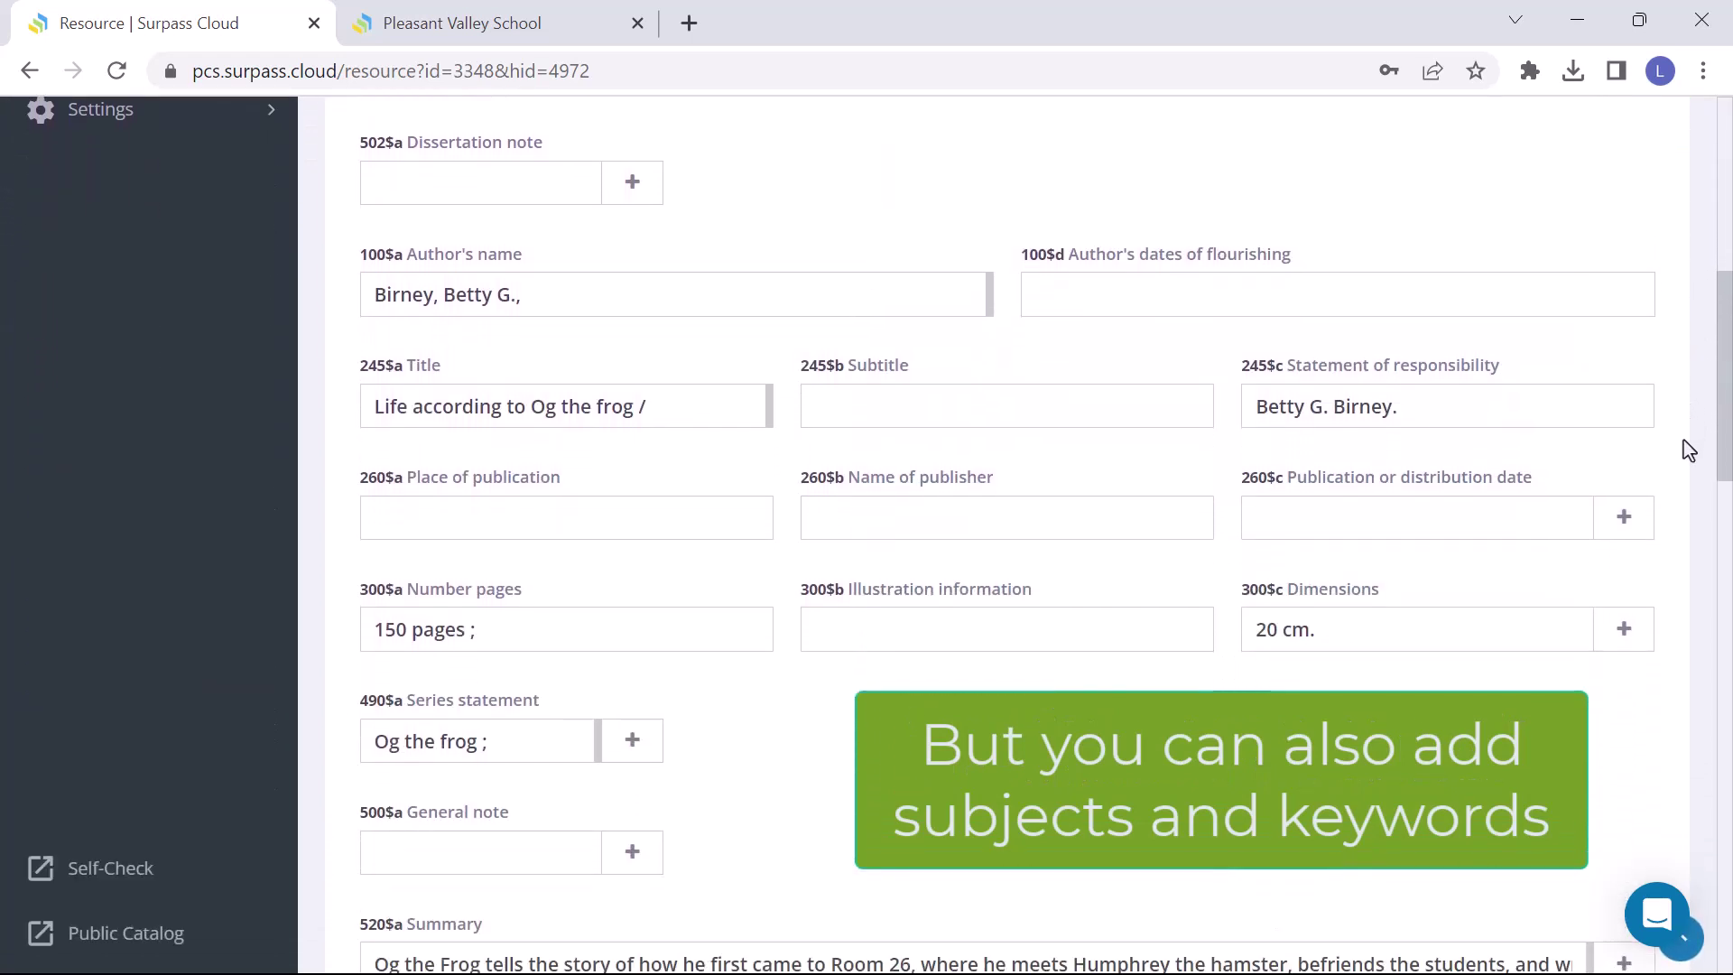
scroll(1676, 479, "down", 6)
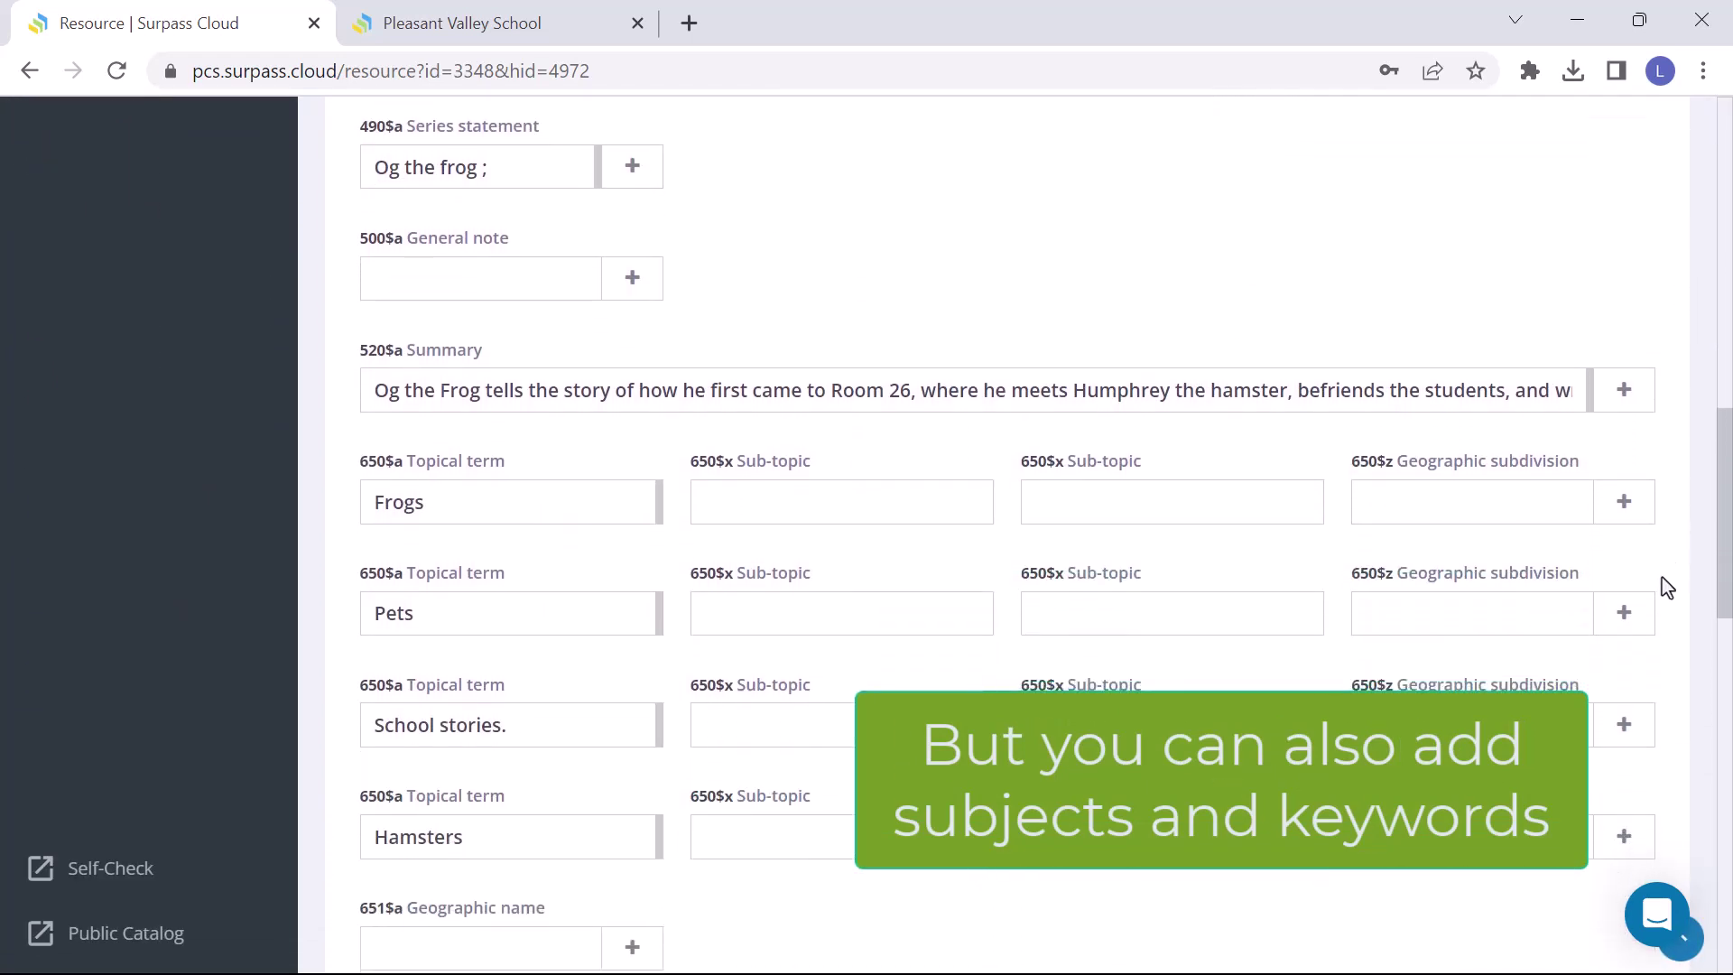
scroll(1659, 627, "down", 1)
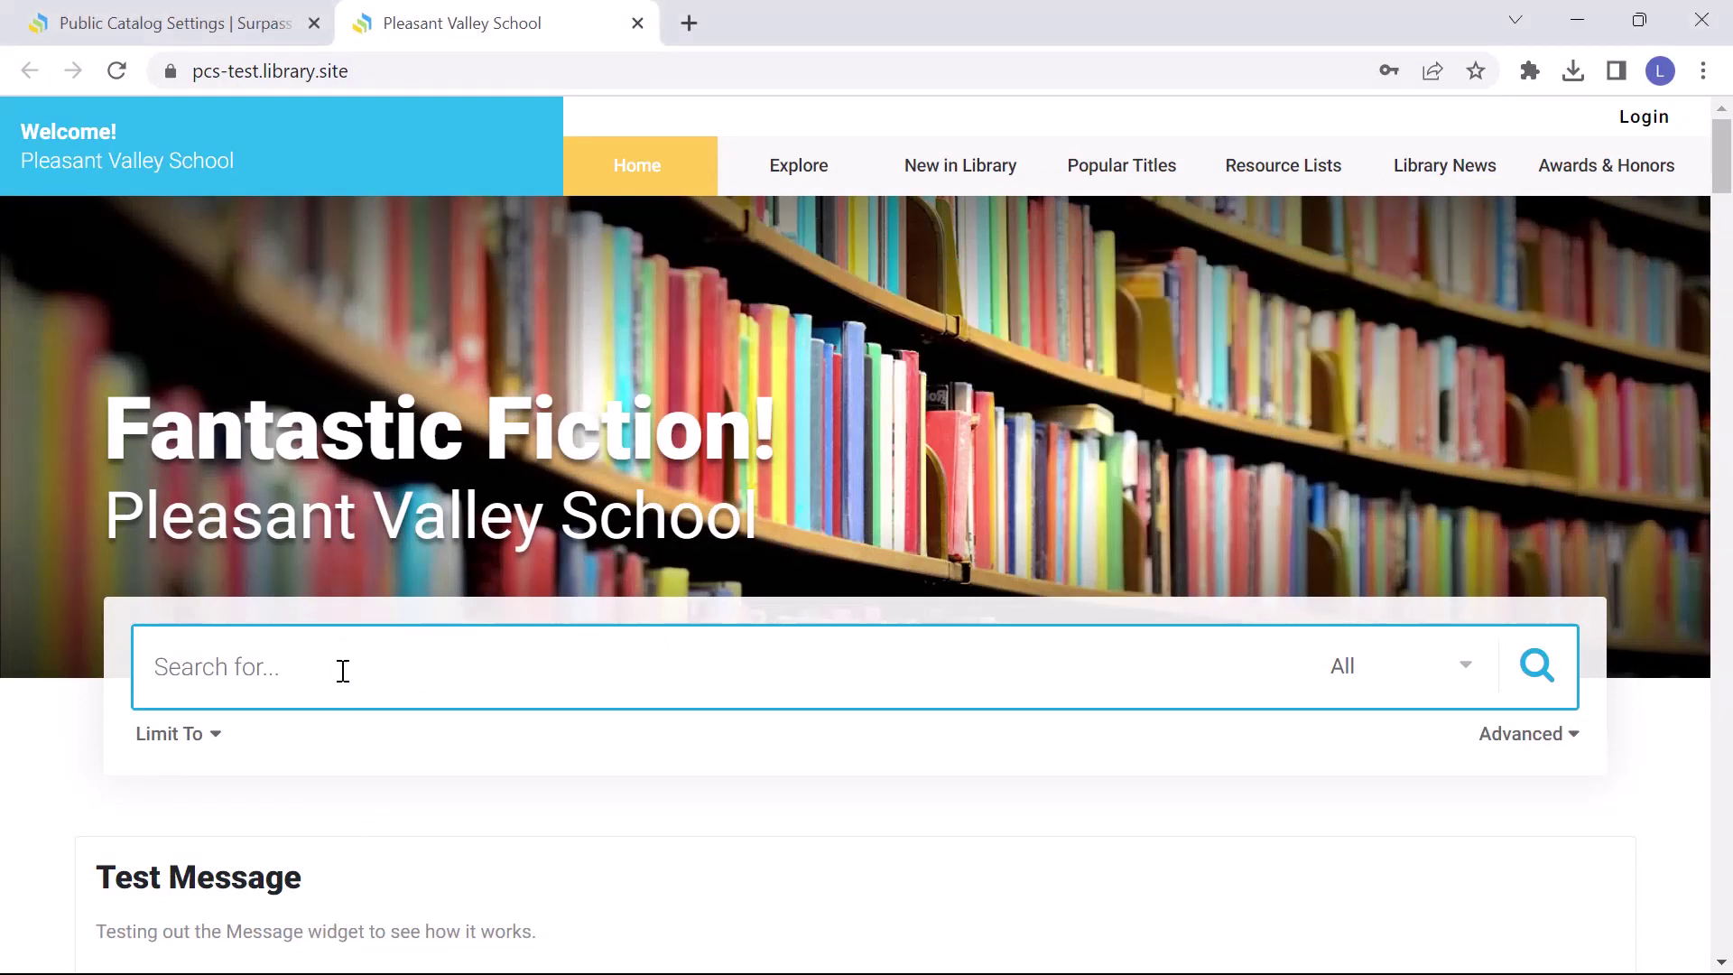
- Search the public catalog for 'pets' and scroll through the 2 results
type("pets")
key("Return")
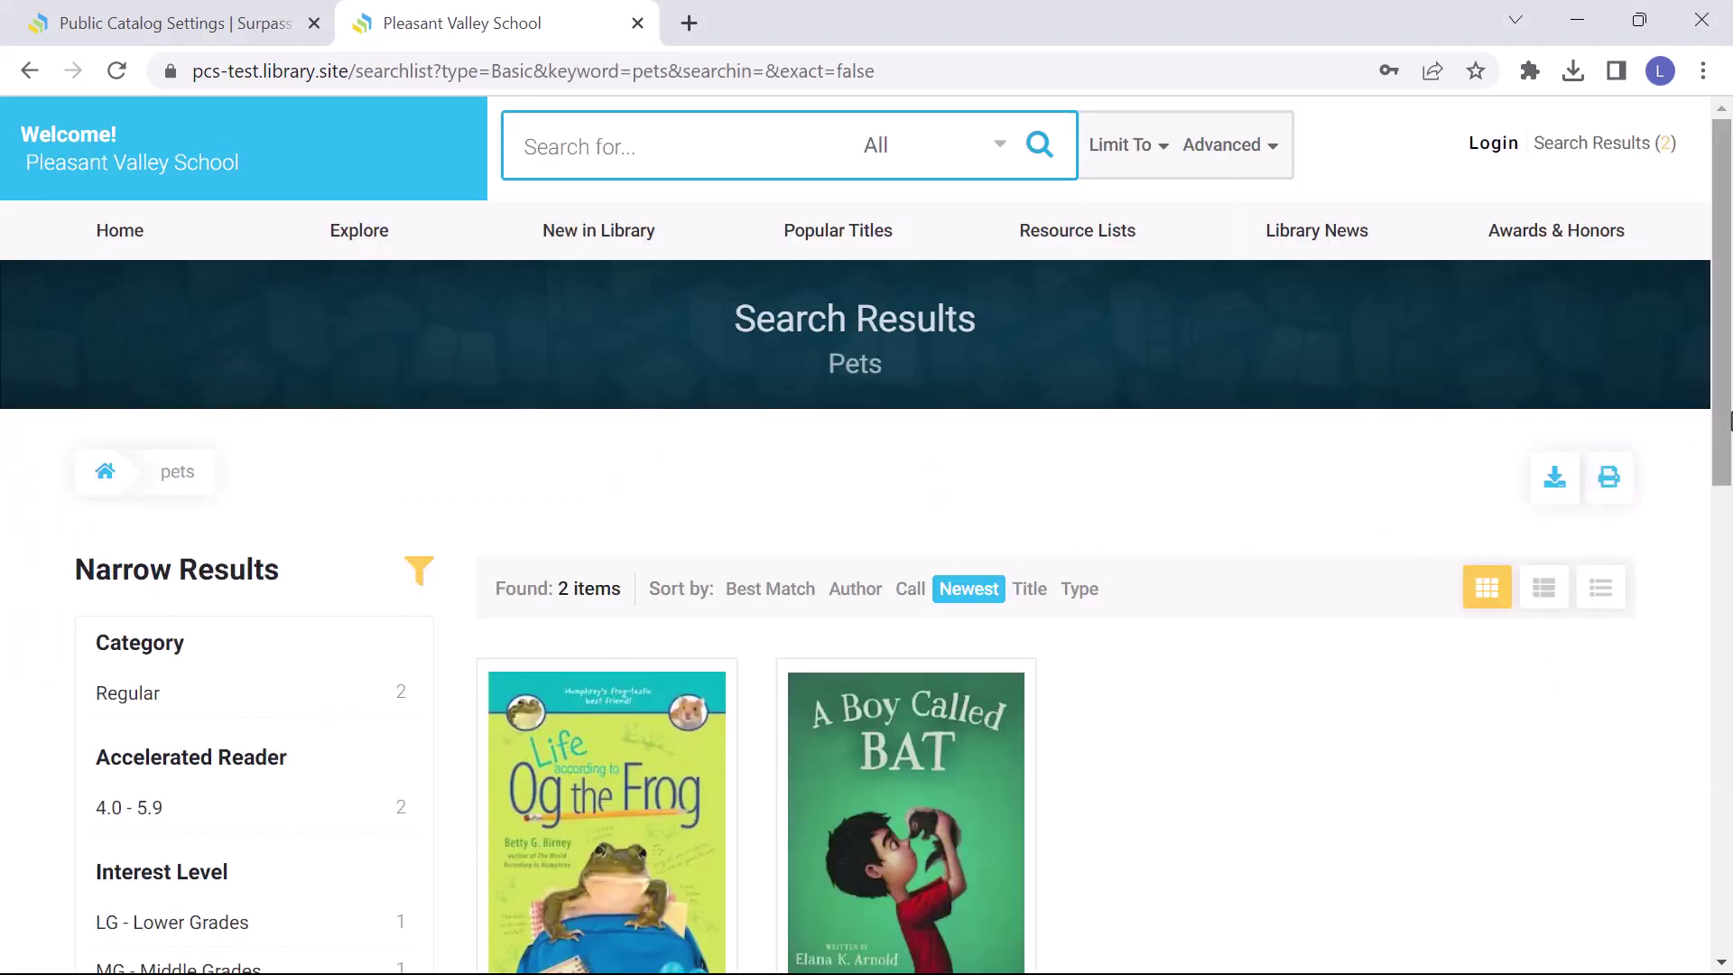
left_click_drag(1725, 424, 1716, 528)
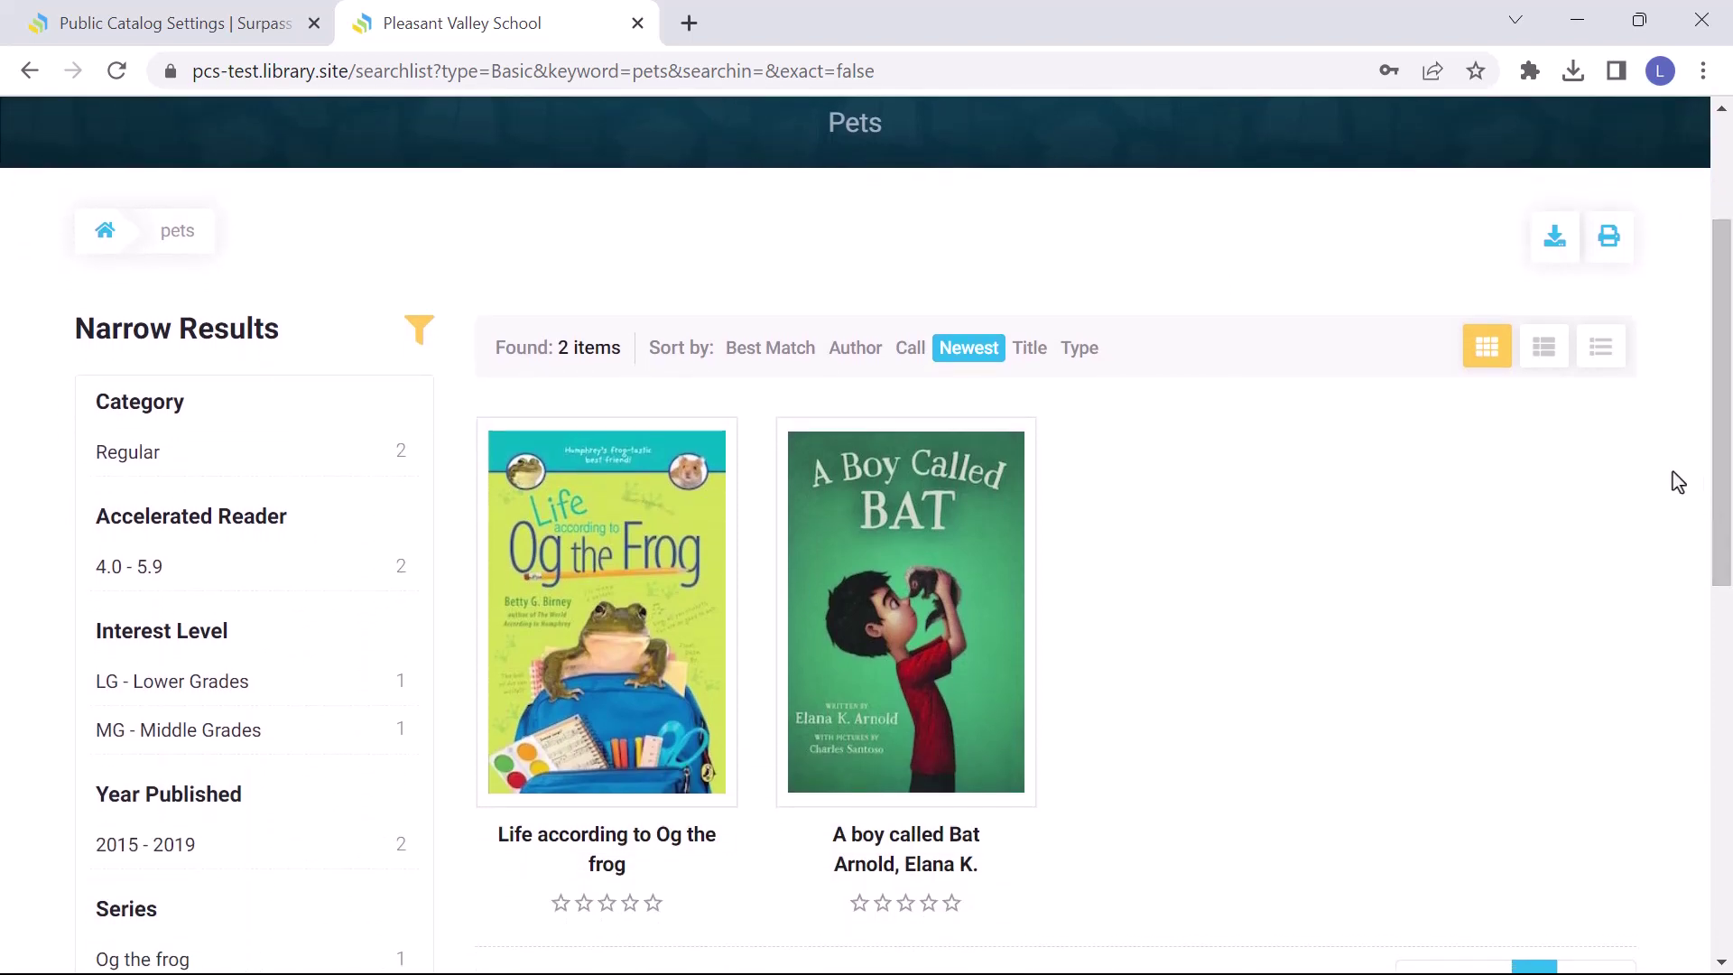